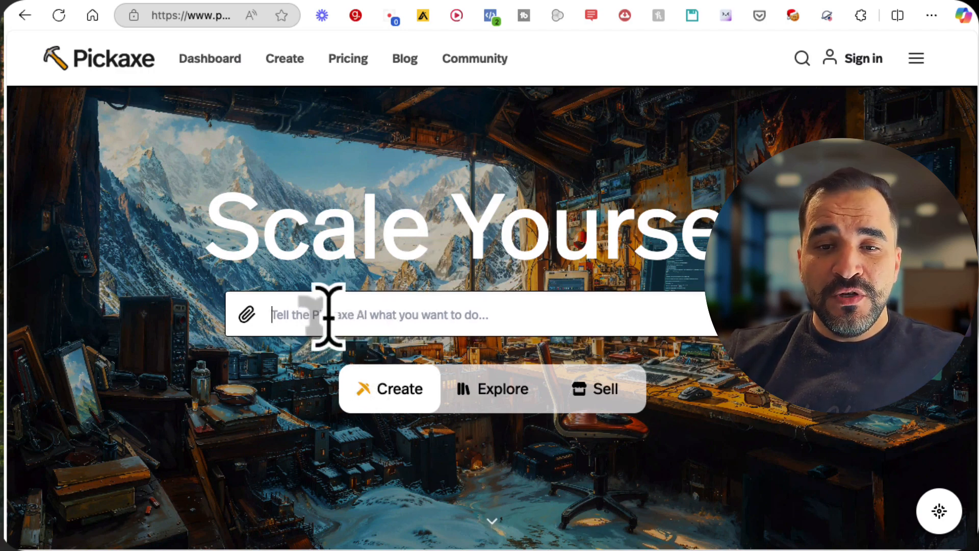
Step: Sign in to the Pickaxe account and create a new tool of the Form type
scroll(330, 316, down, 3)
scroll(329, 317, down, 5)
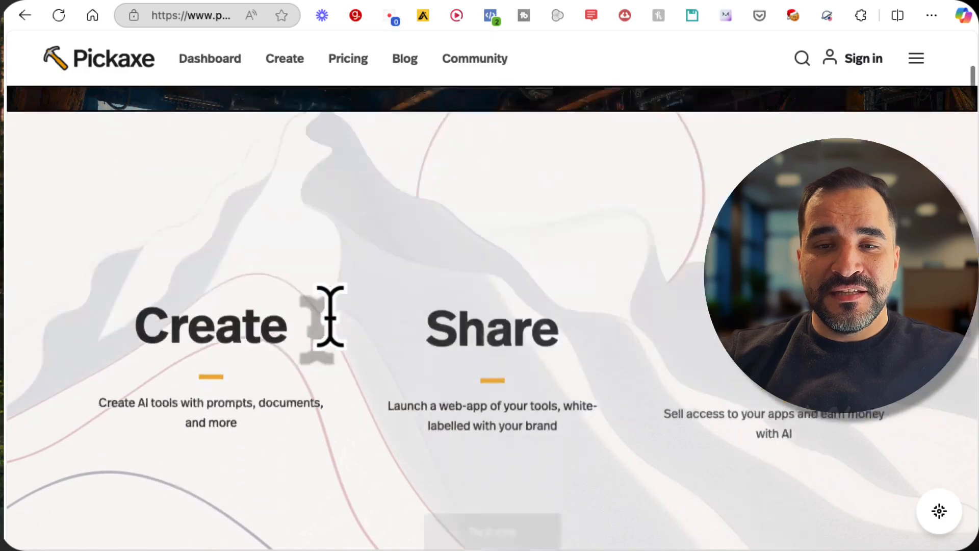
scroll(329, 317, up, 8)
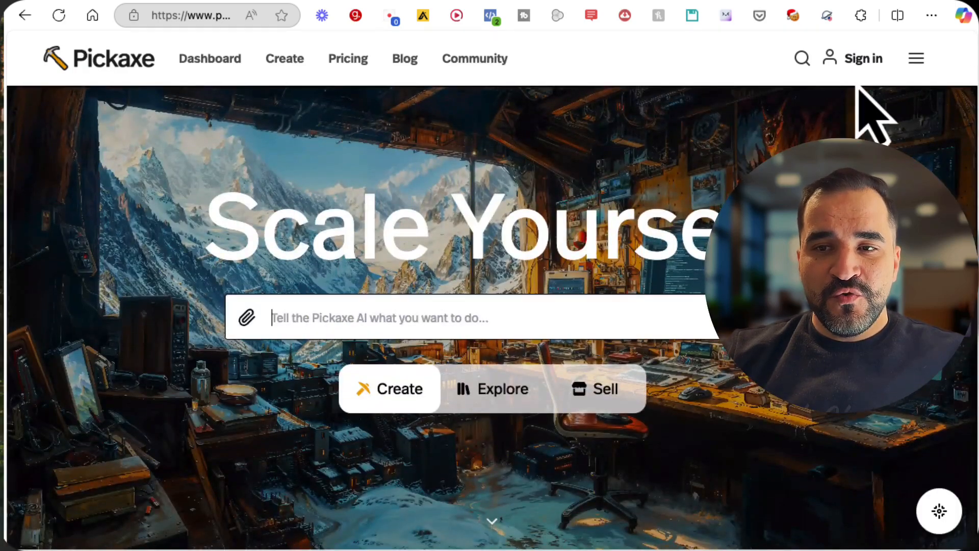
click(862, 60)
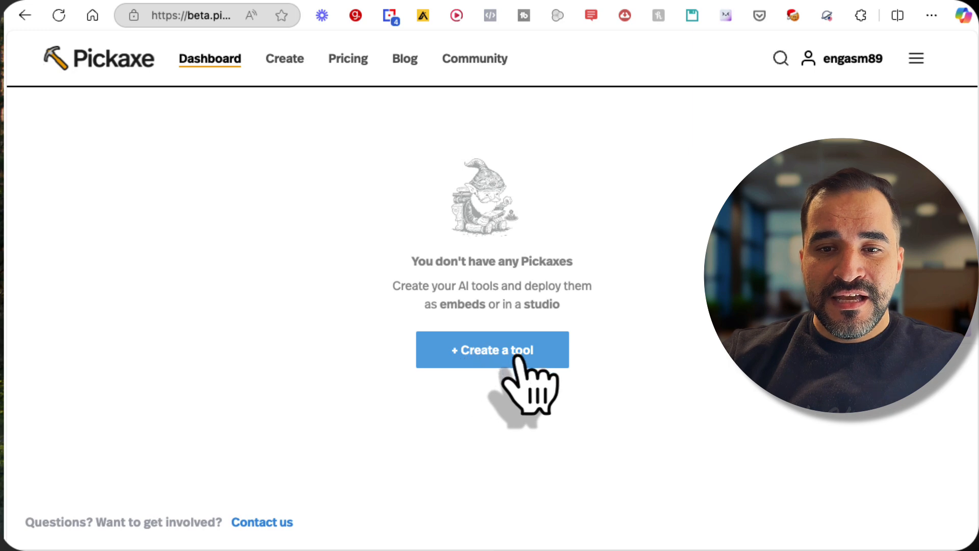
click(484, 357)
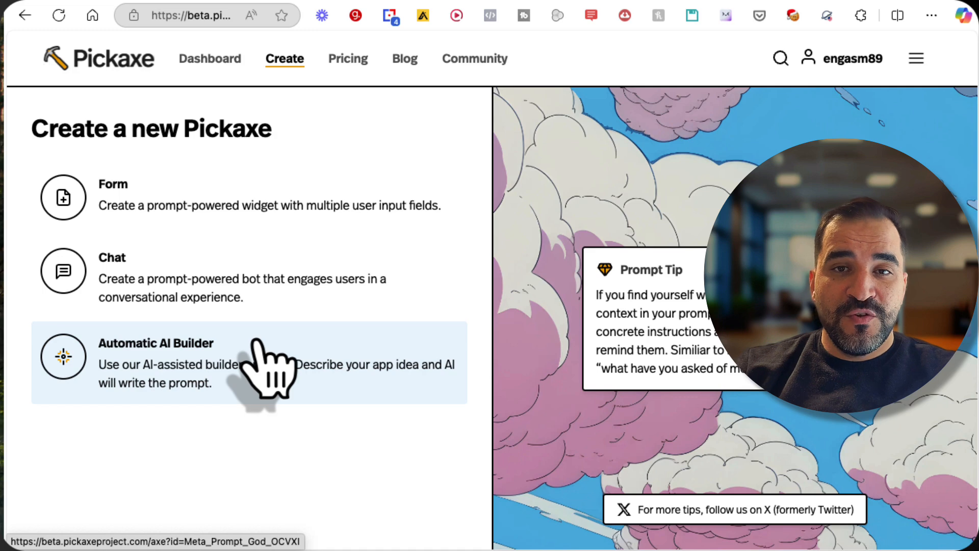
click(206, 203)
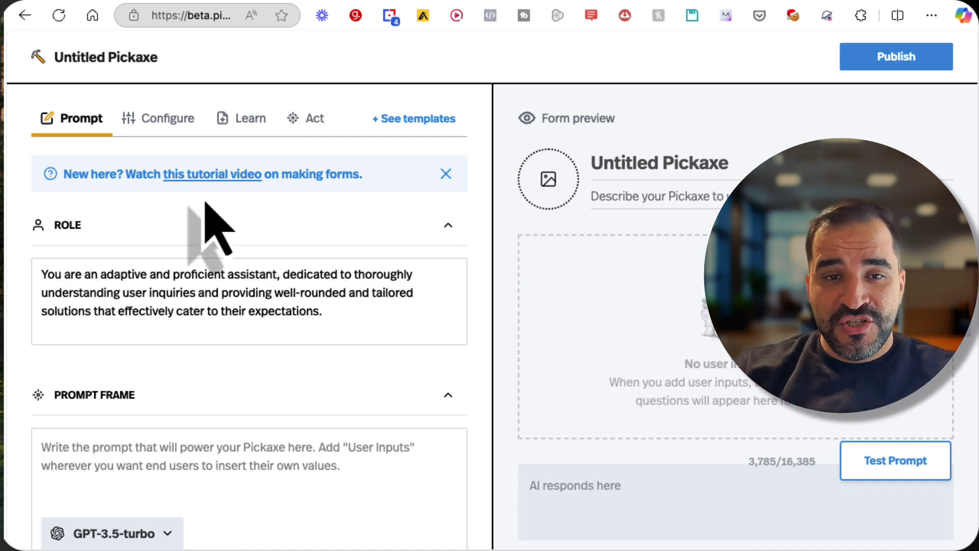
Step: Add a user input to the prompt frame with the question "Your Name" and the input name "name", and make it required
scroll(171, 266, down, 1)
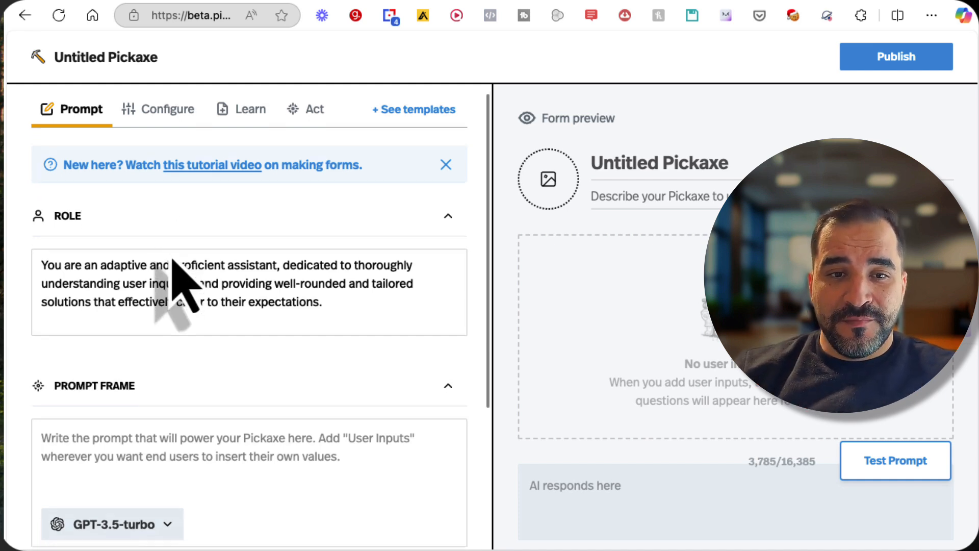
click(75, 258)
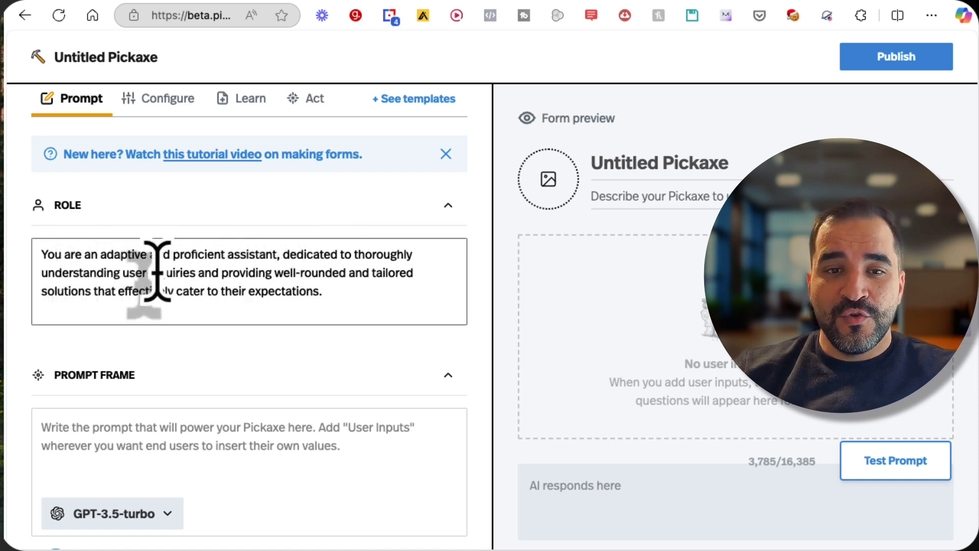
scroll(252, 274, down, 2)
scroll(251, 274, down, 4)
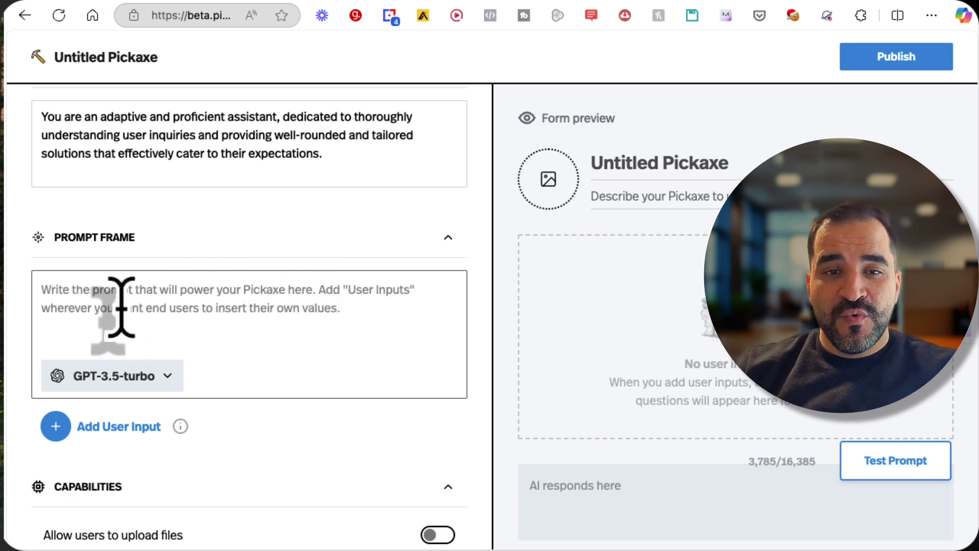
scroll(110, 306, down, 1)
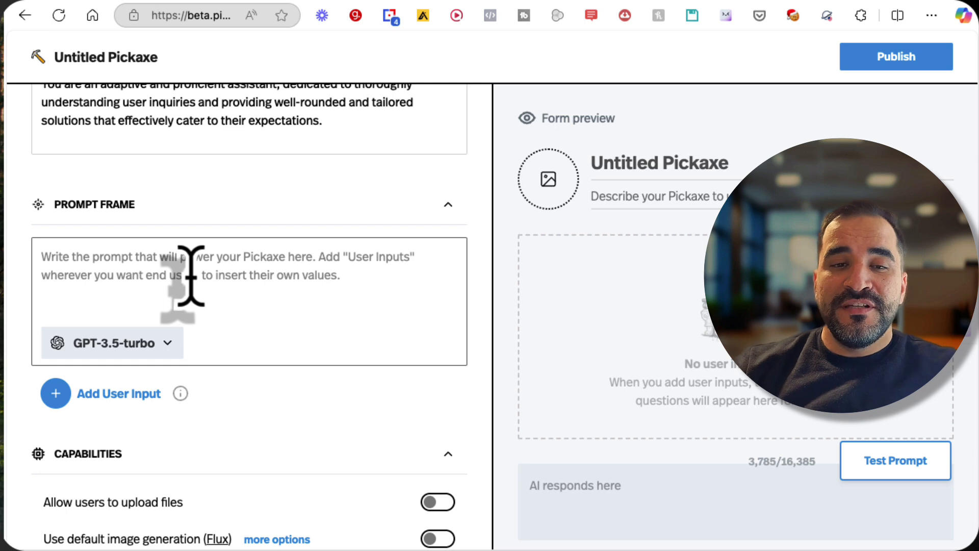
click(134, 394)
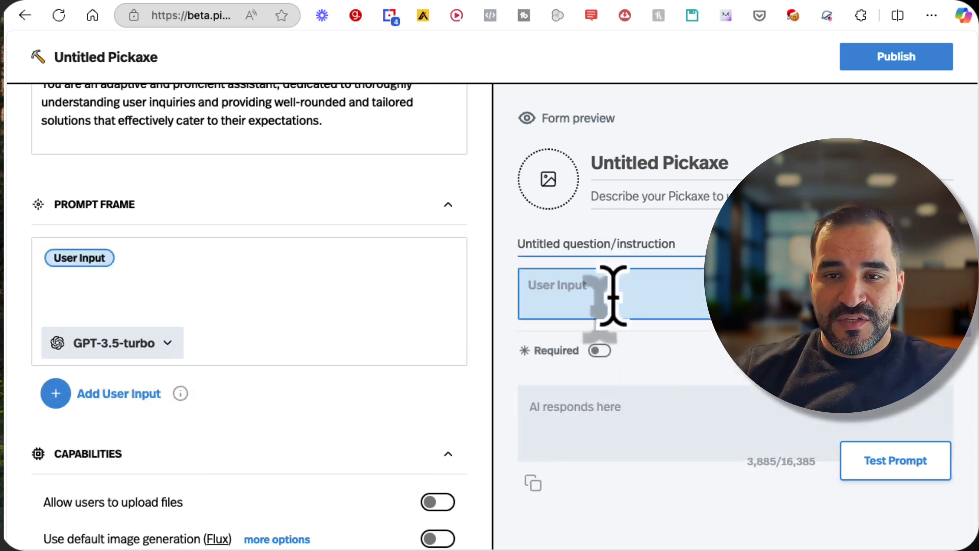
click(600, 247)
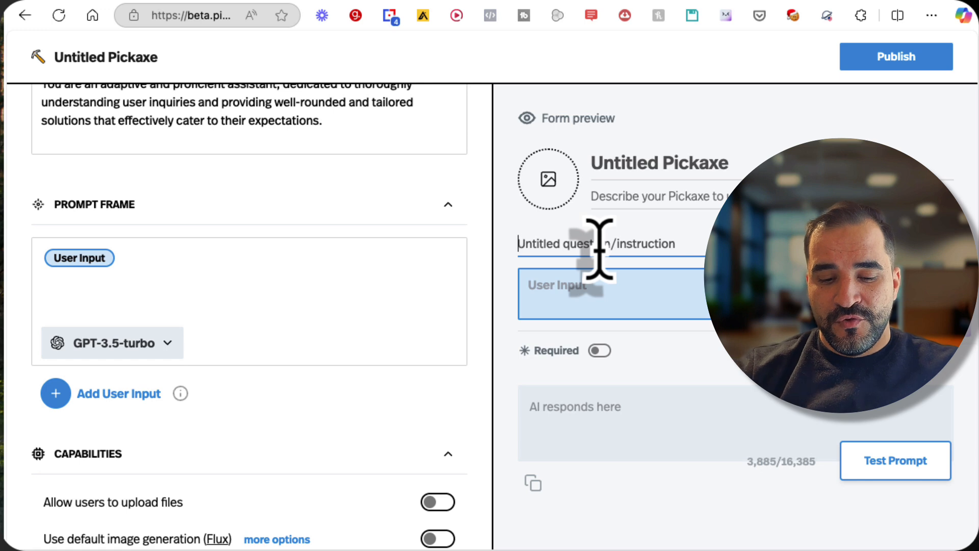
text(Your Name)
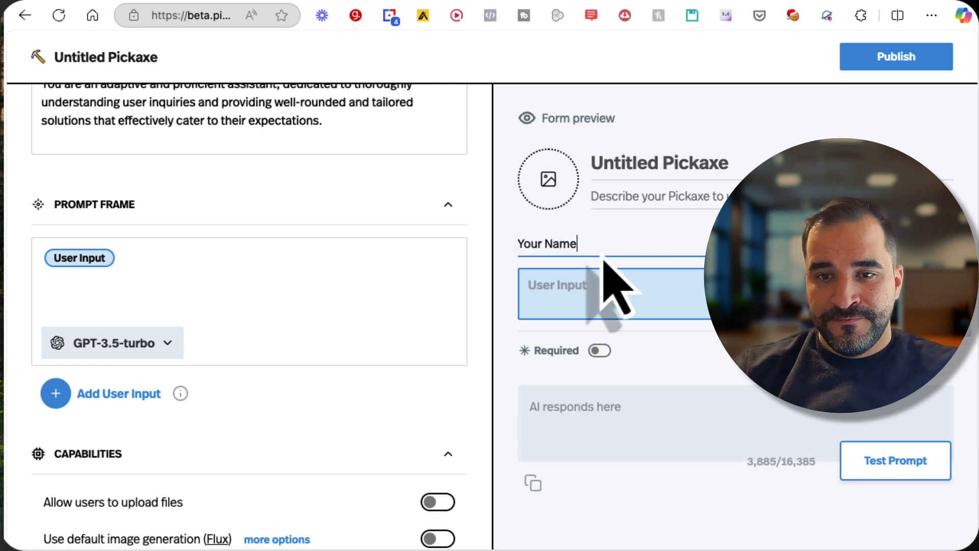
click(606, 286)
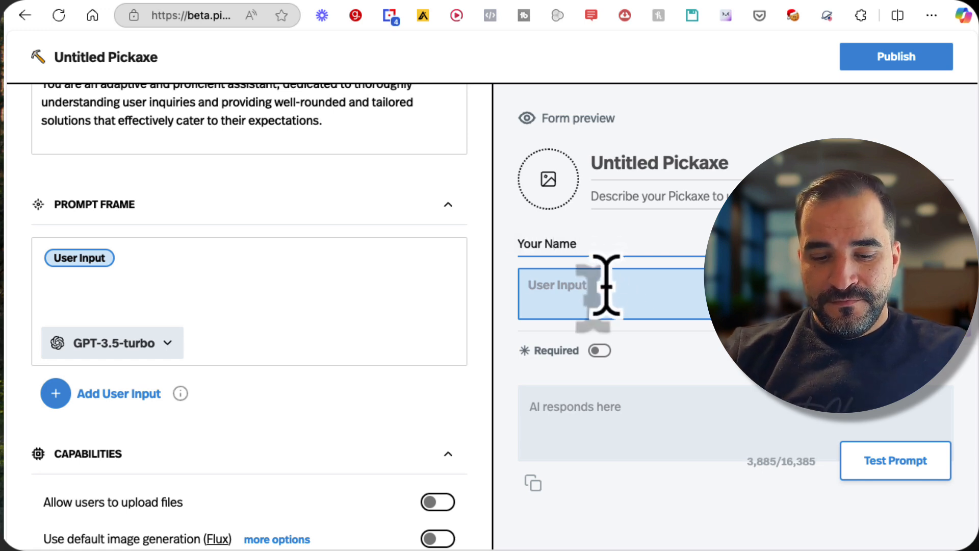
text(name)
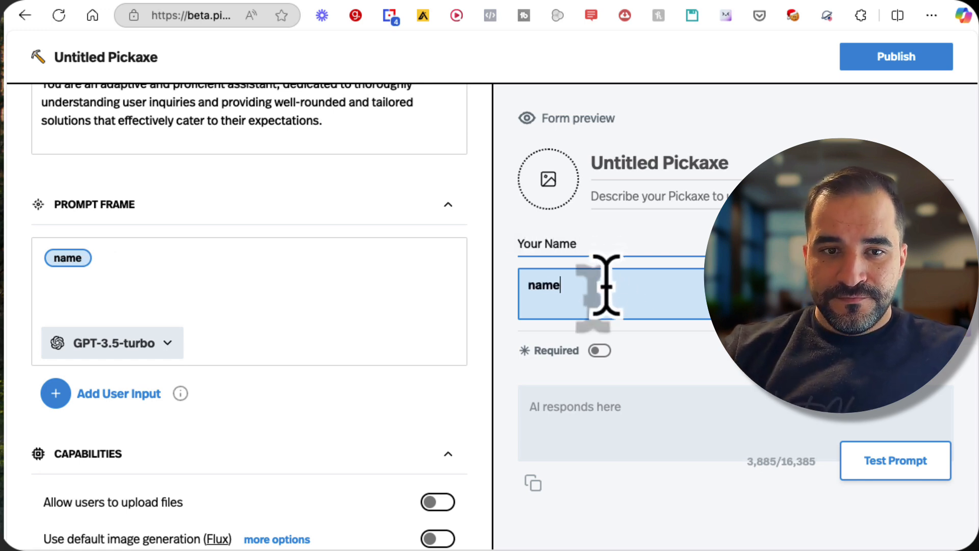
click(598, 354)
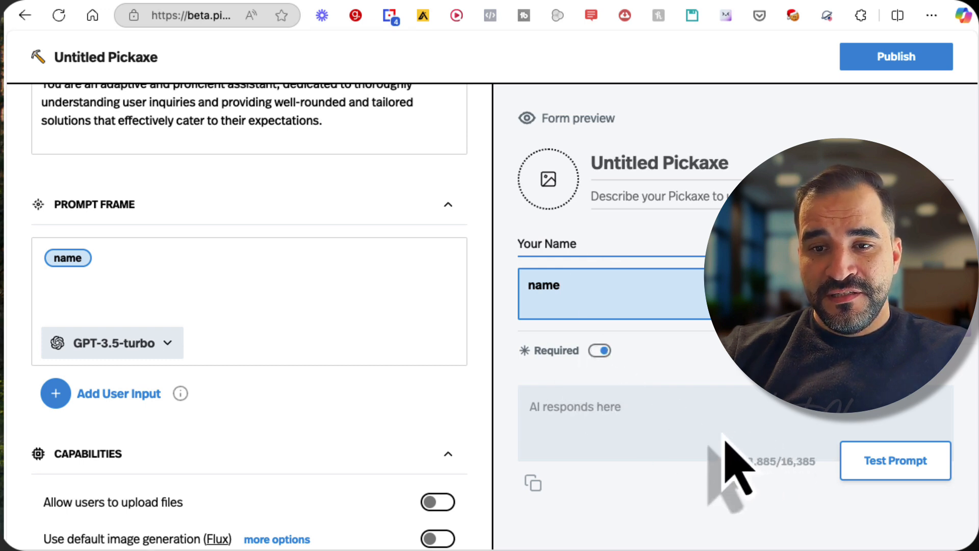
Step: Add a second user input with the input name "Your Email" and make it required
scroll(597, 403, down, 1)
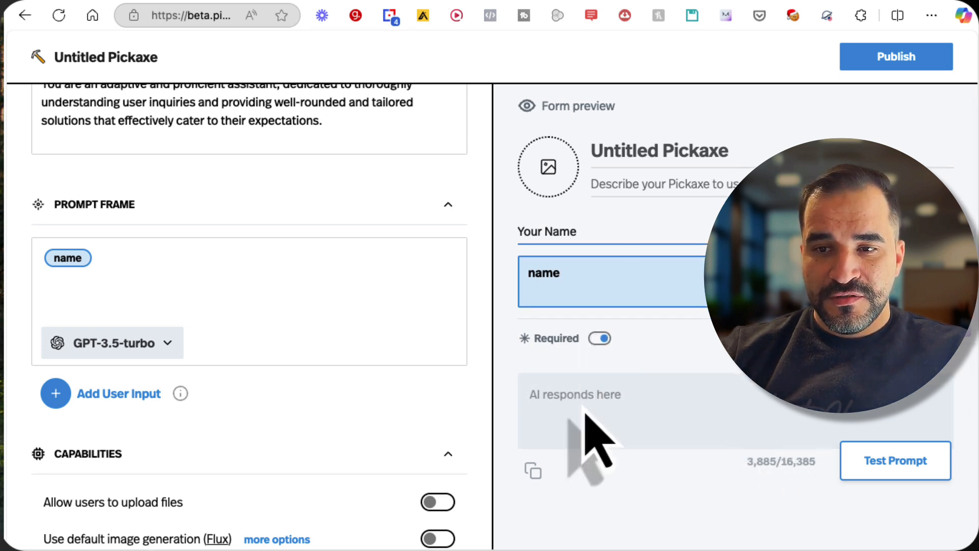
click(116, 393)
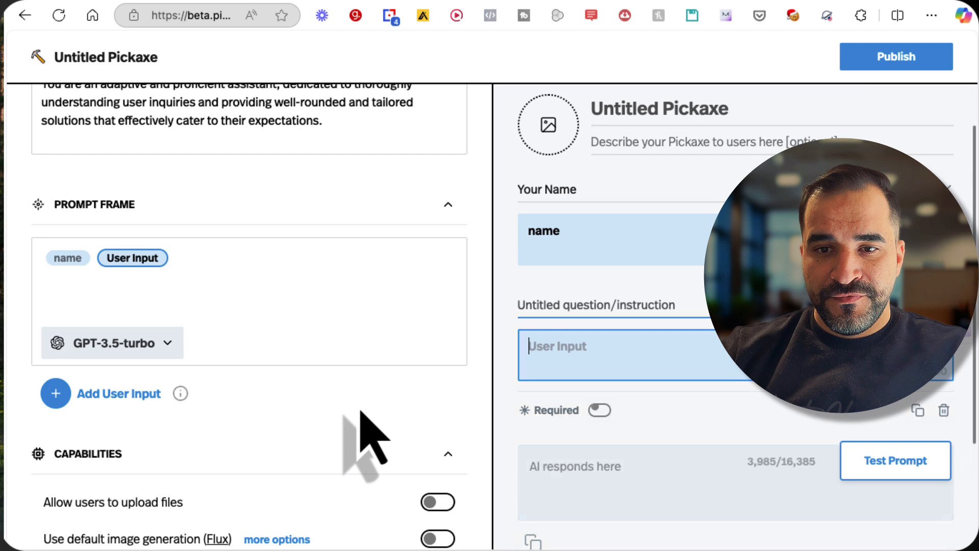
click(564, 344)
text(E)
key(BackSpace)
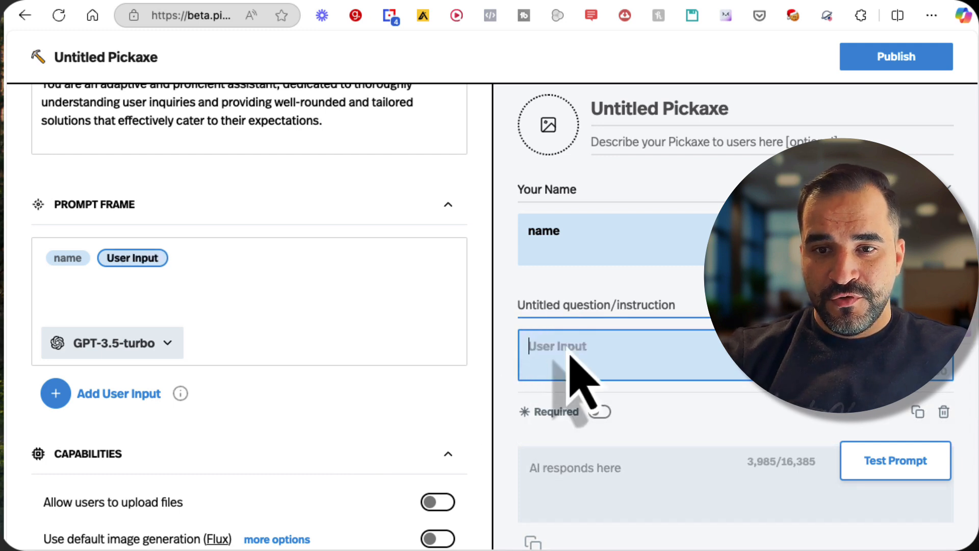
text(Your Email)
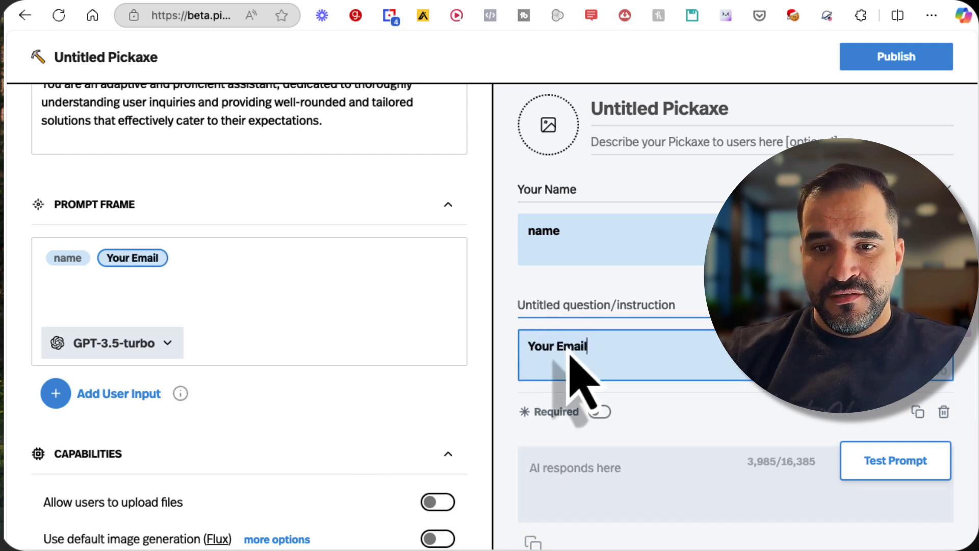
click(600, 412)
Step: Set the question text of the second user input to "Your Email"
click(591, 309)
text(eMA)
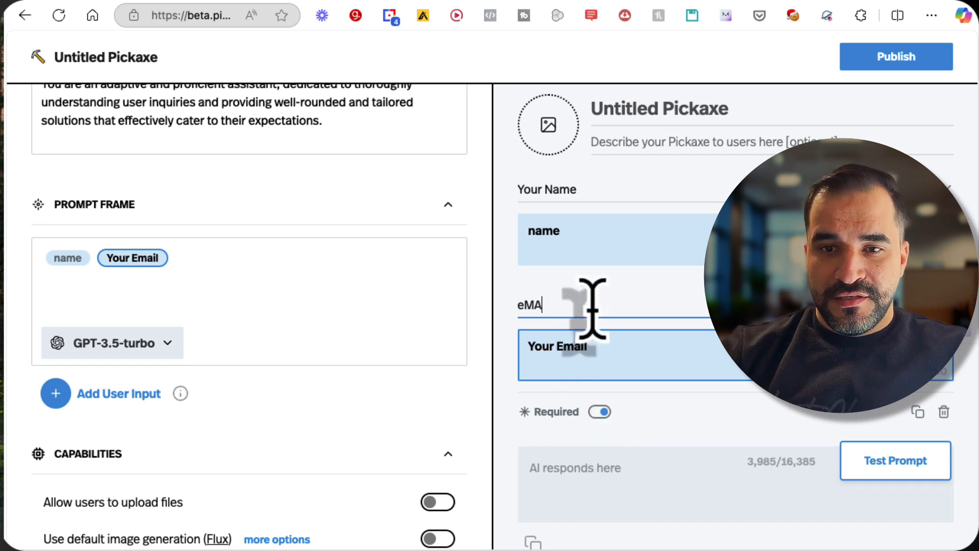
key(BackSpace)
key(BackSpace)
text(Email)
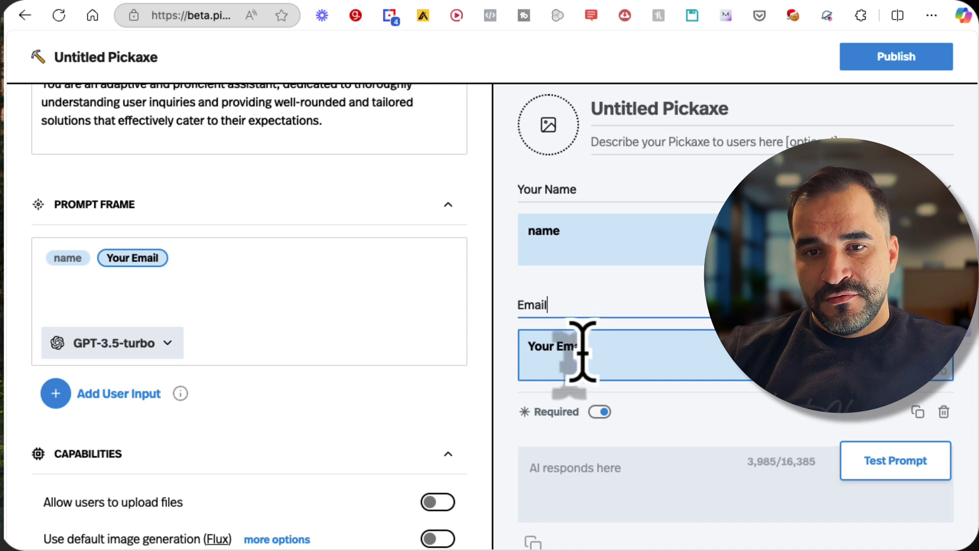
scroll(580, 353, down, 1)
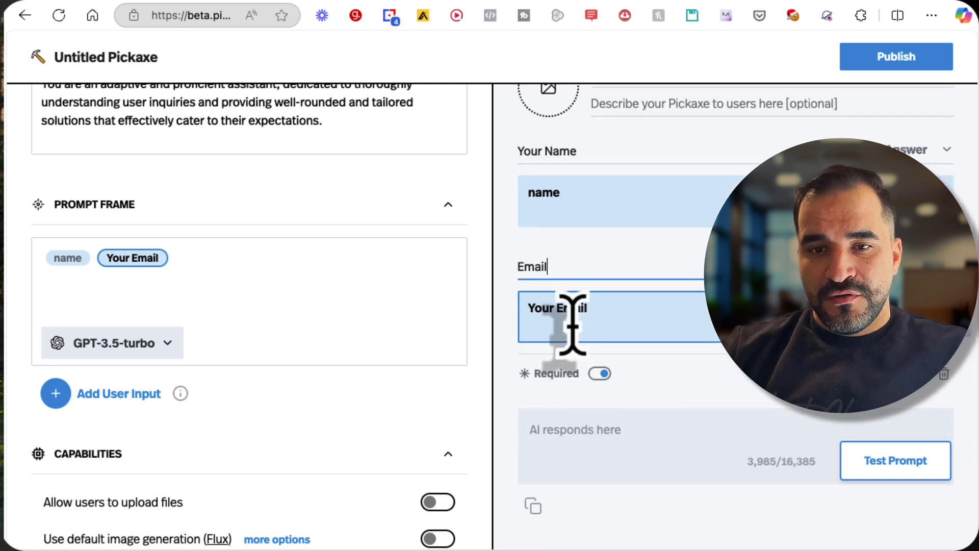
triple_click(572, 309)
key(super+c)
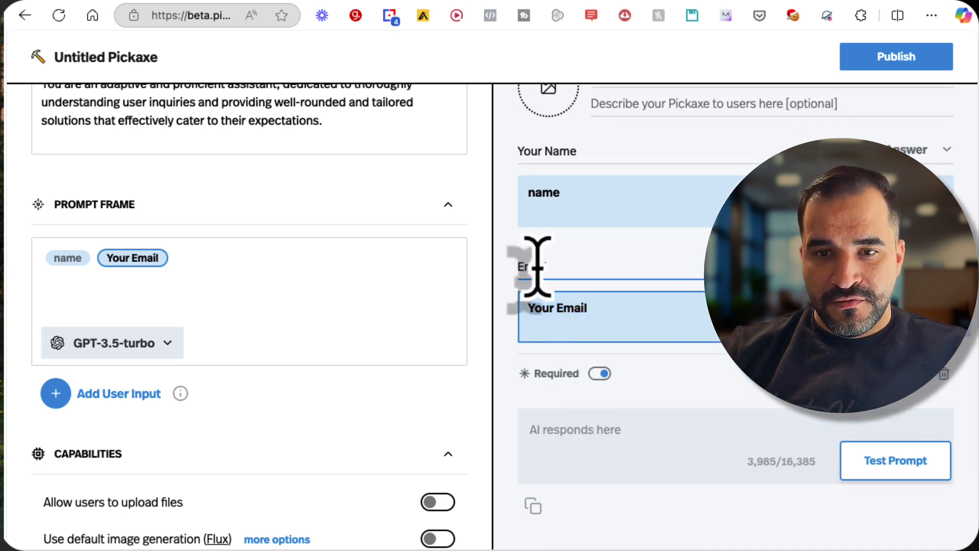
double_click(537, 268)
key(super+v)
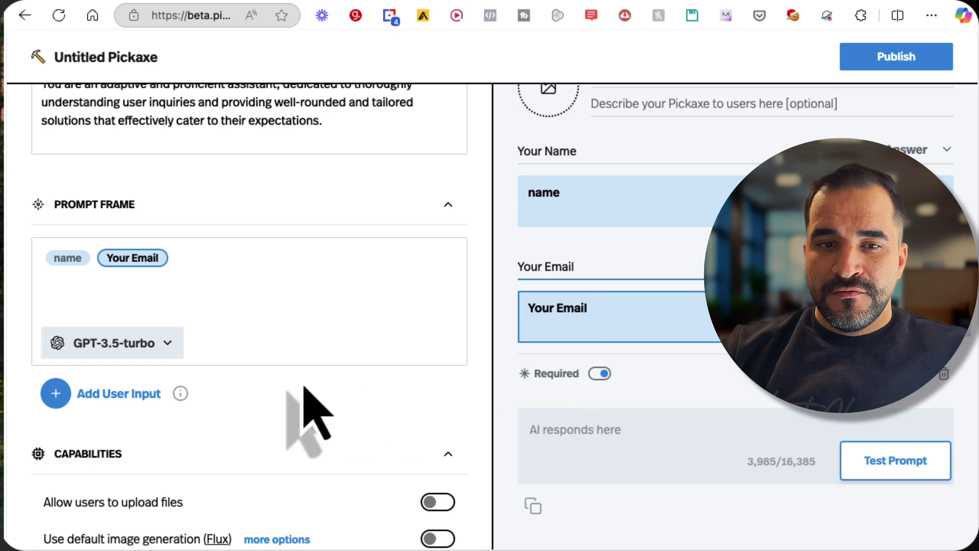
Step: Add a third user input with the question "What you want to learn?" and the input name "skills", and make it required
click(104, 394)
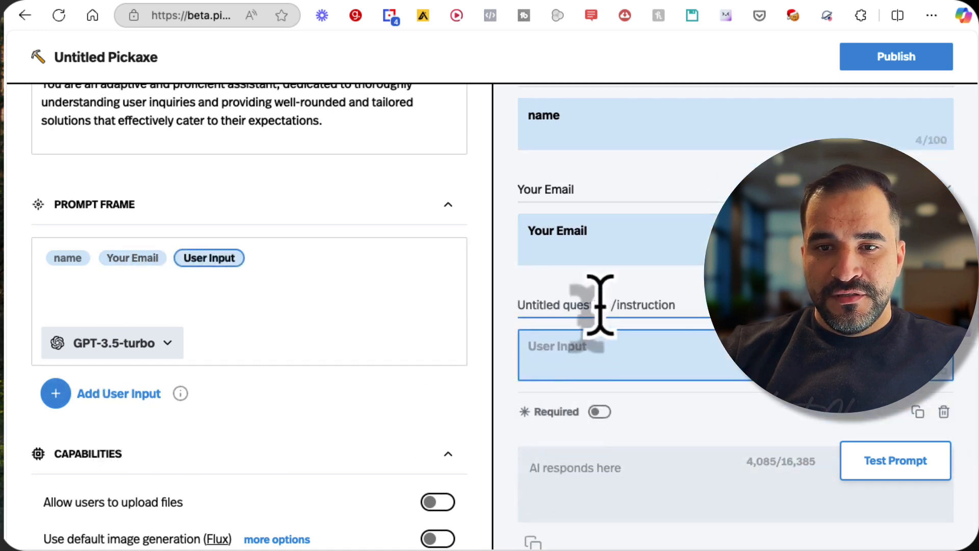
click(604, 315)
text(Y)
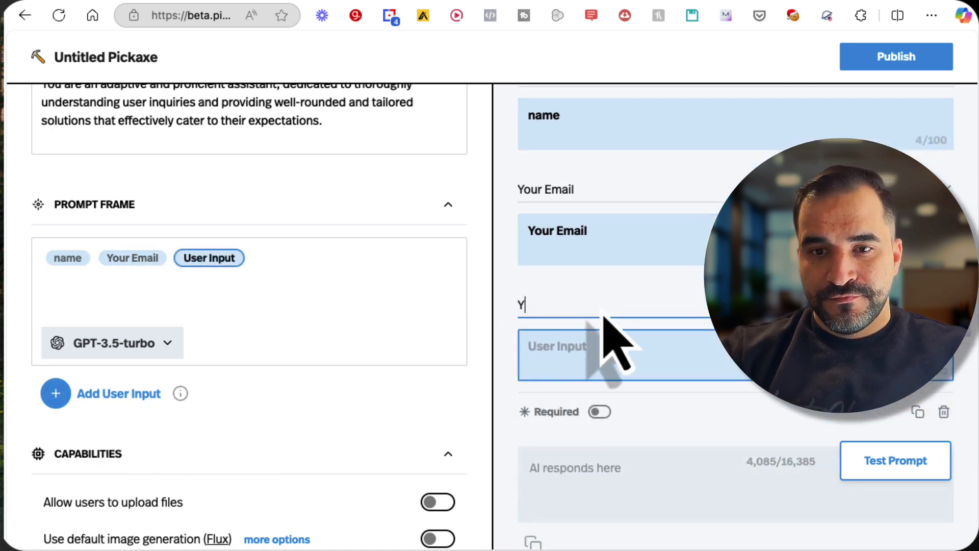
text(ha)
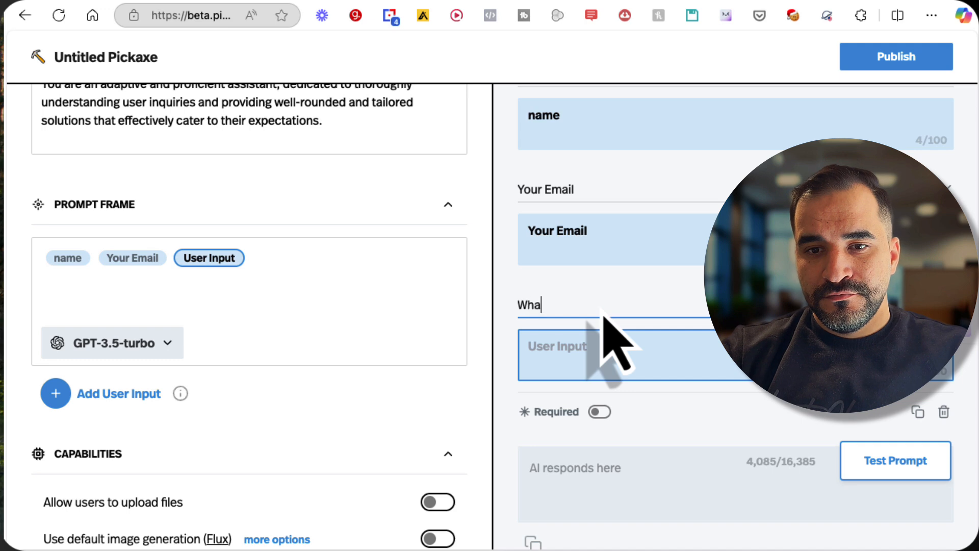
text(t you want to)
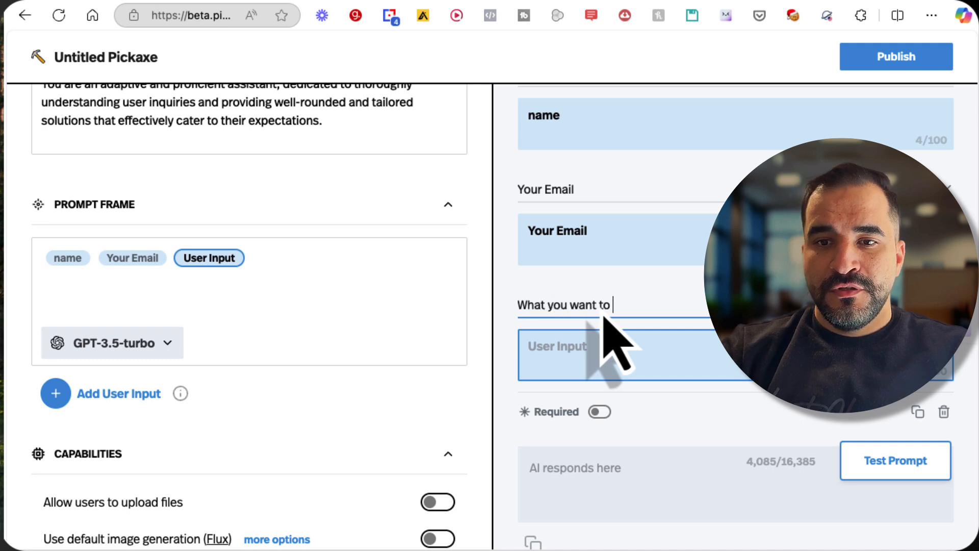
text( L)
text( lear)
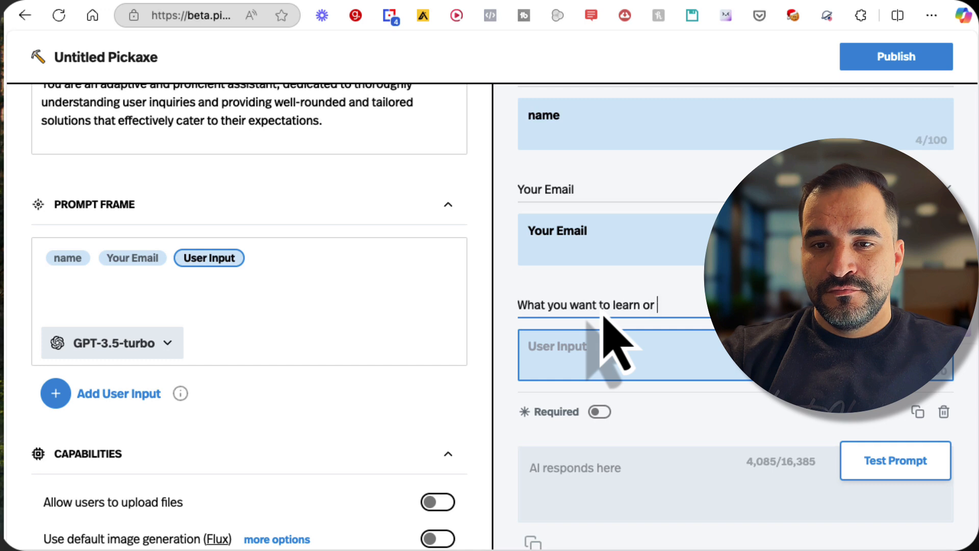
text(n?)
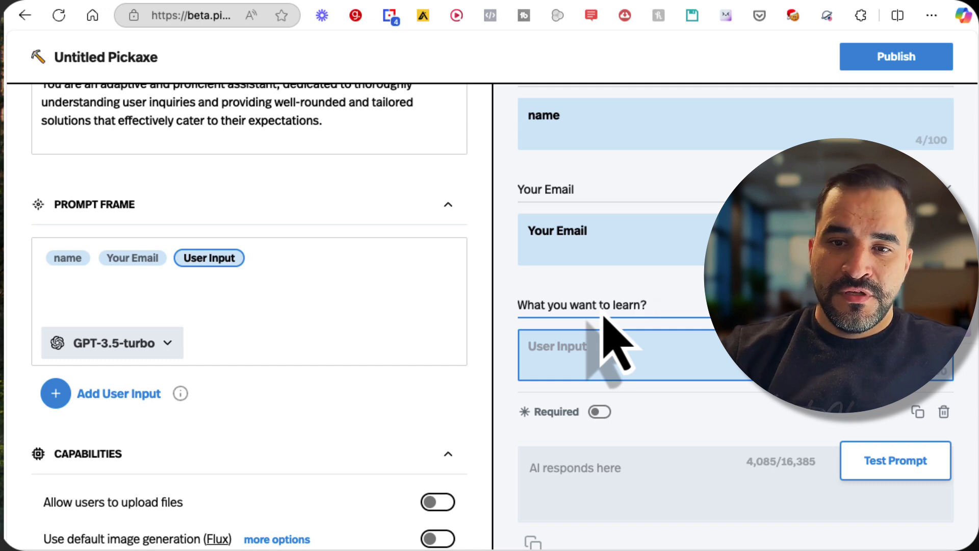
click(599, 365)
text(skill)
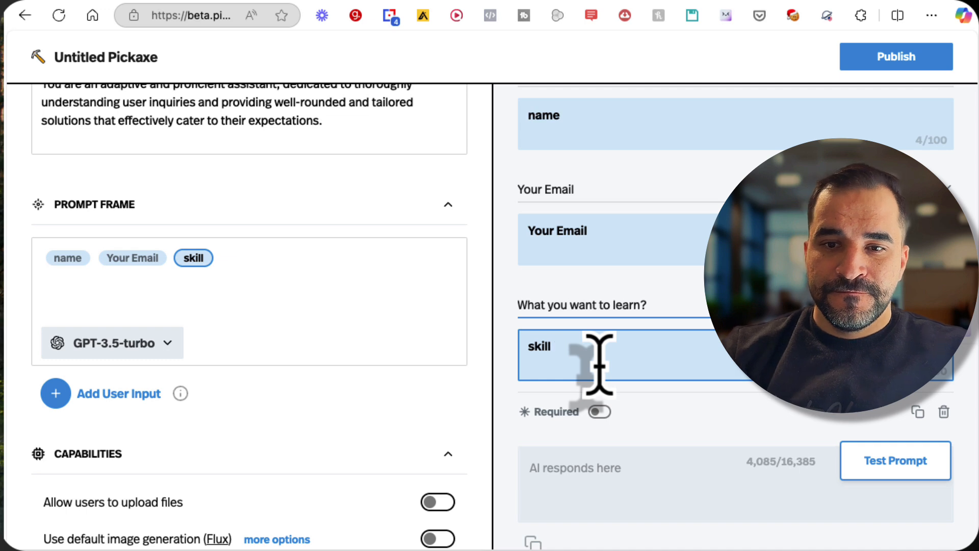
text(s)
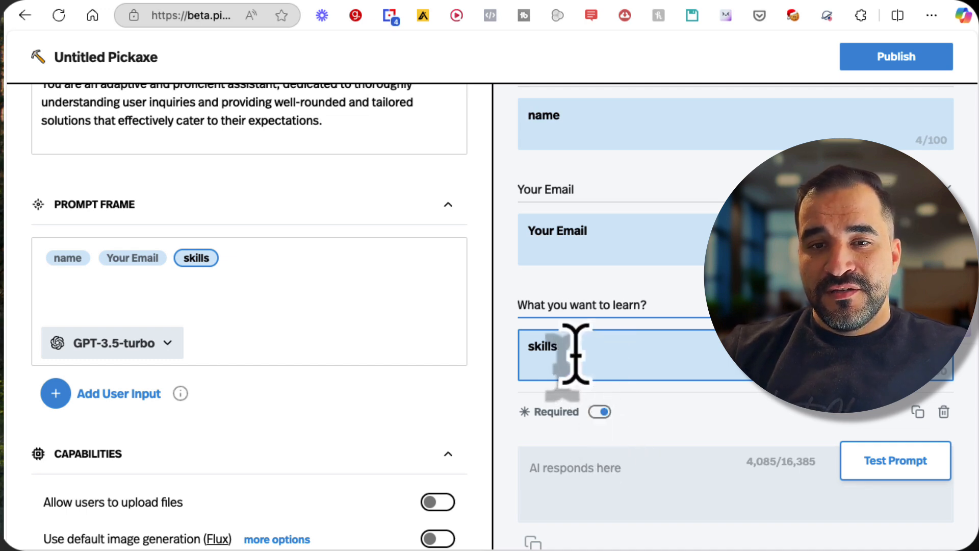
Step: Rename the untitled tool to "Roadmap Generator" in the form preview
scroll(581, 367, up, 5)
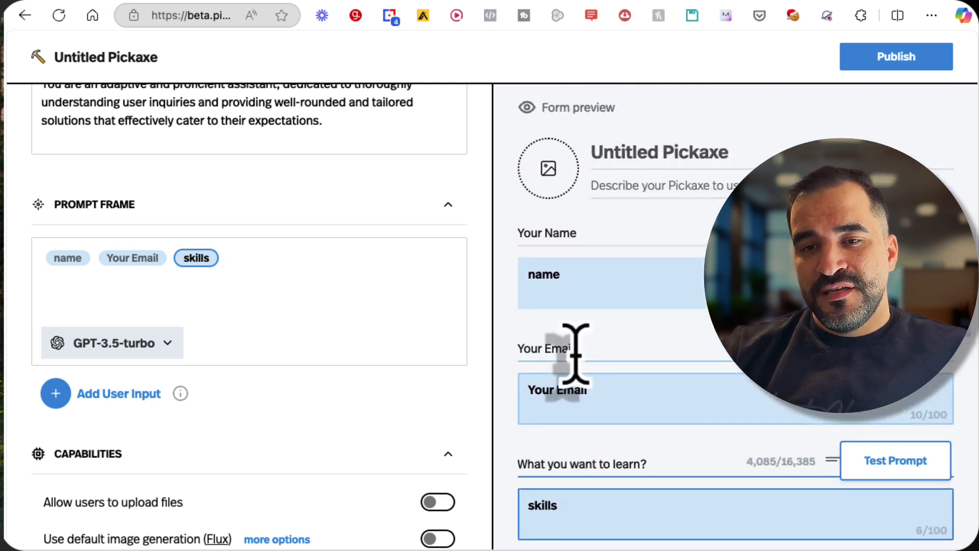
scroll(576, 355, down, 1)
scroll(575, 355, up, 2)
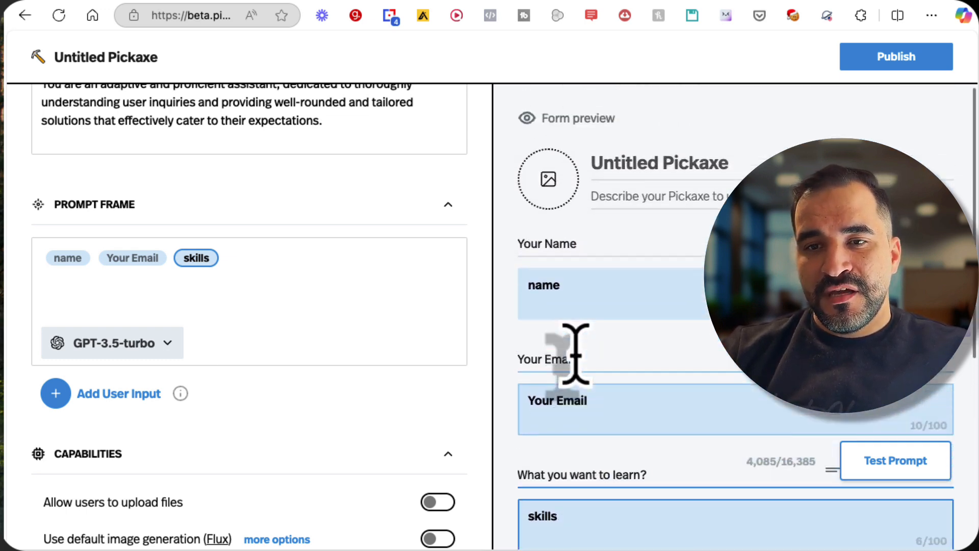
click(632, 162)
key(ctrl+a)
text(R)
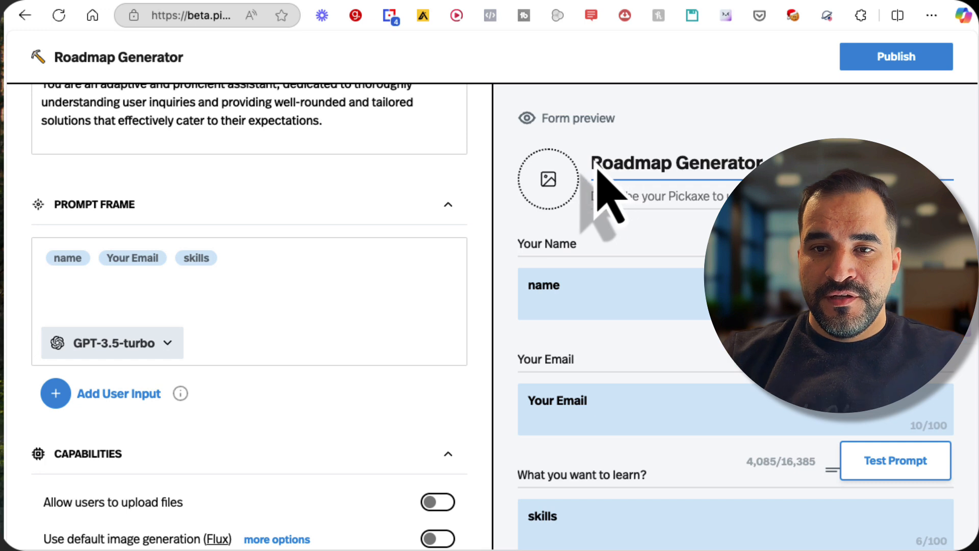
Step: Rename the tool to "Learning Roadmap Generator" in the form preview
click(597, 174)
text(Learning)
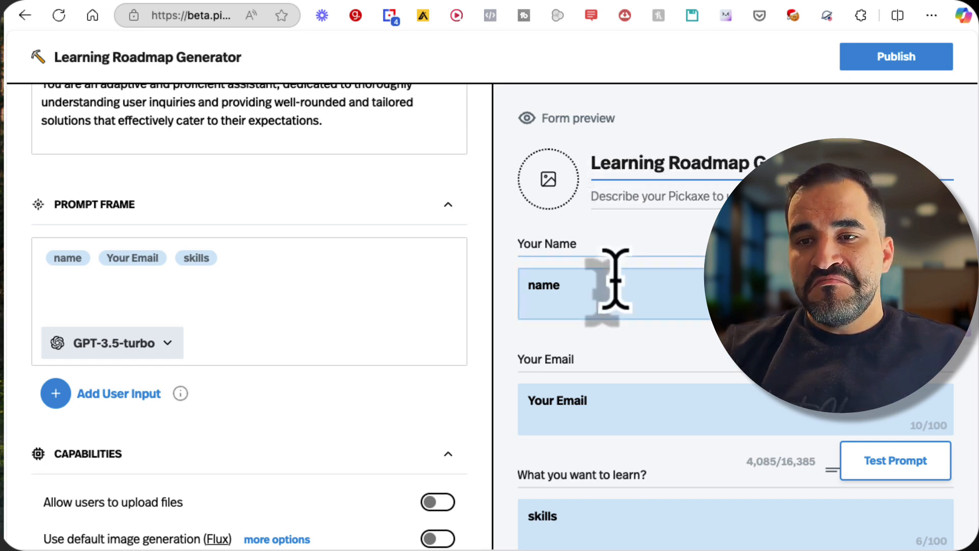
scroll(614, 277, down, 1)
scroll(620, 292, down, 1)
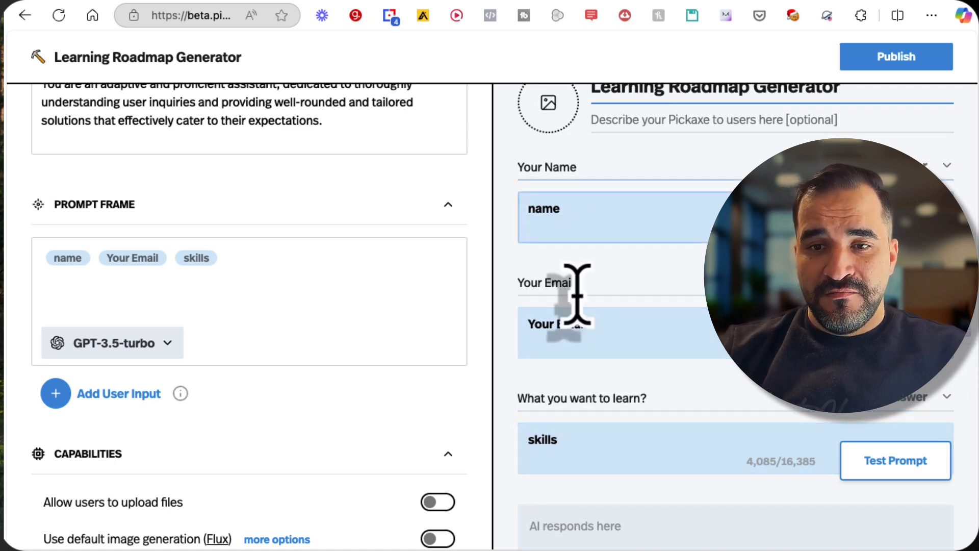
scroll(565, 442, down, 3)
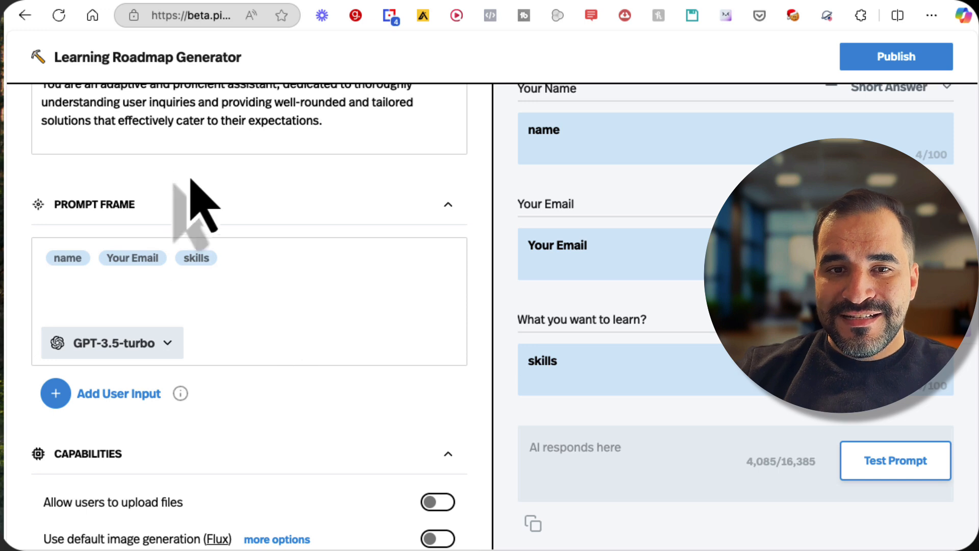
Step: Paste the copied Roadmap Generator app description into the prompt frame below the user inputs and delete its UI/Style section
click(186, 288)
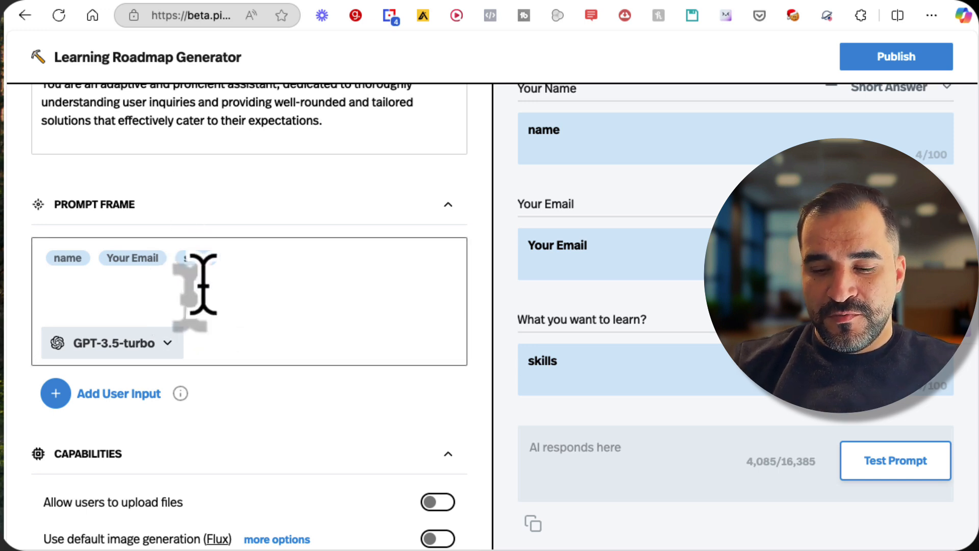
key(ctrl+v)
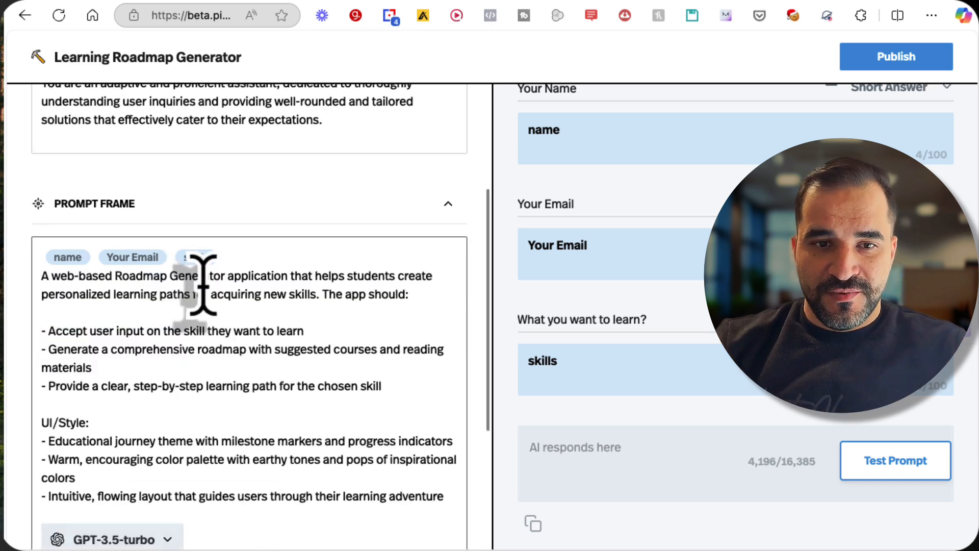
scroll(204, 280, down, 1)
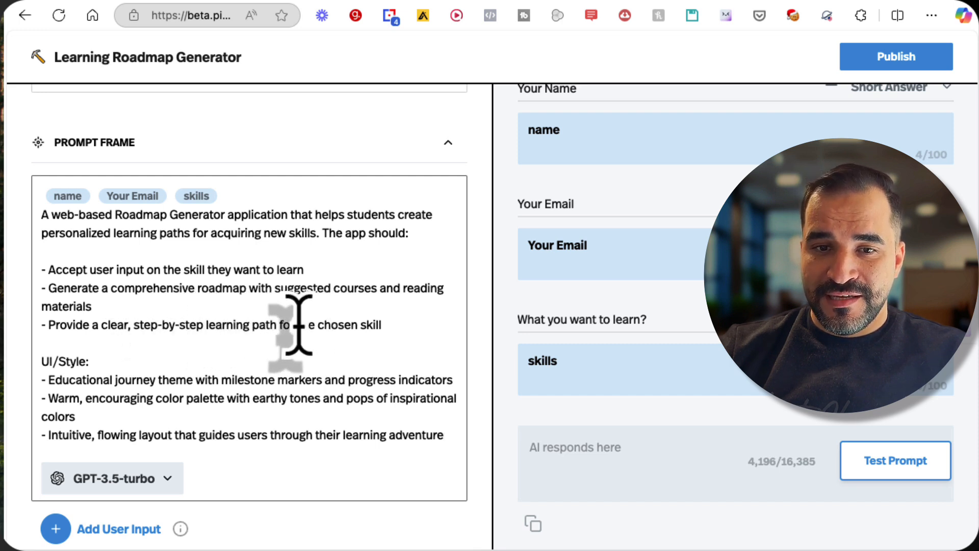
scroll(298, 325, down, 1)
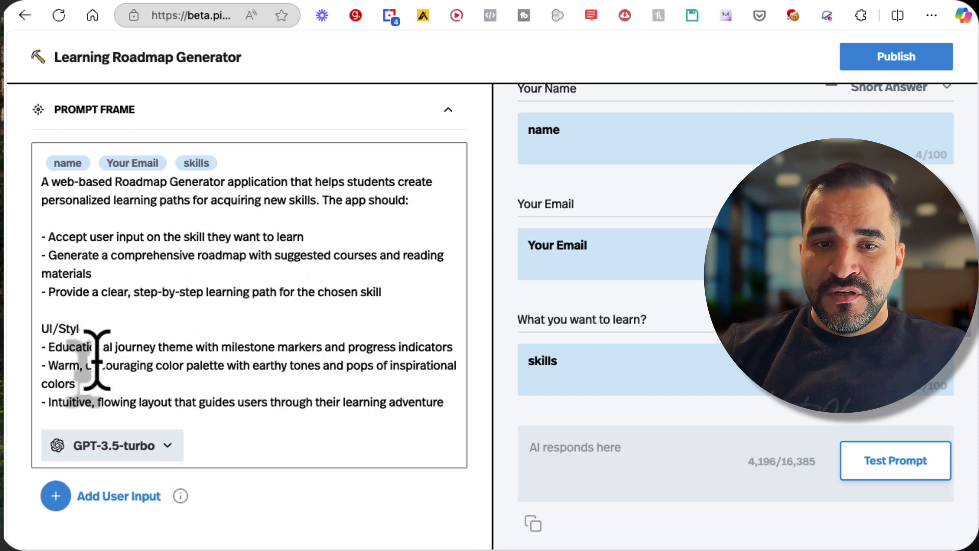
drag(453, 402, 79, 317)
key(BackSpace)
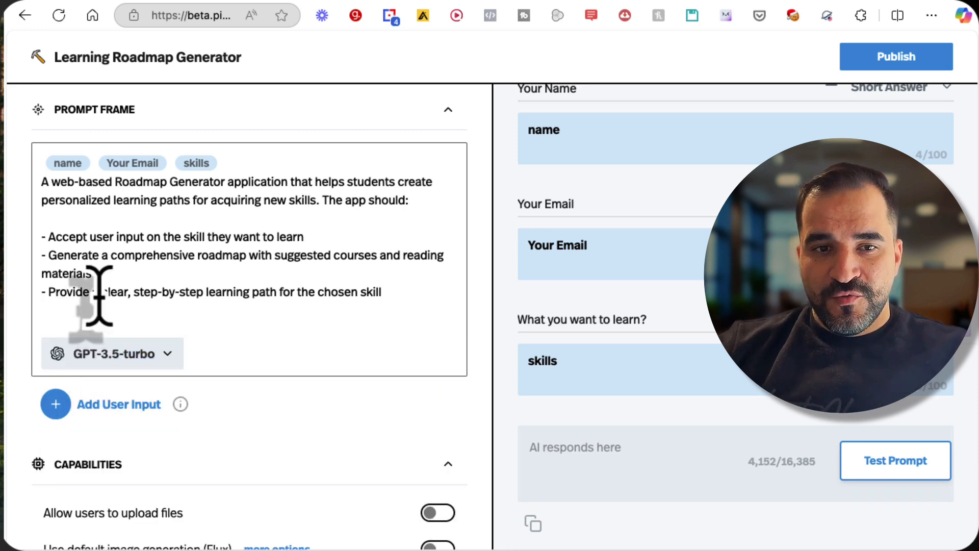
Step: Add the line "- the answer will start with greeting and encouraging message with the user name" to the prompt, ending with the name input
scroll(98, 285, up, 1)
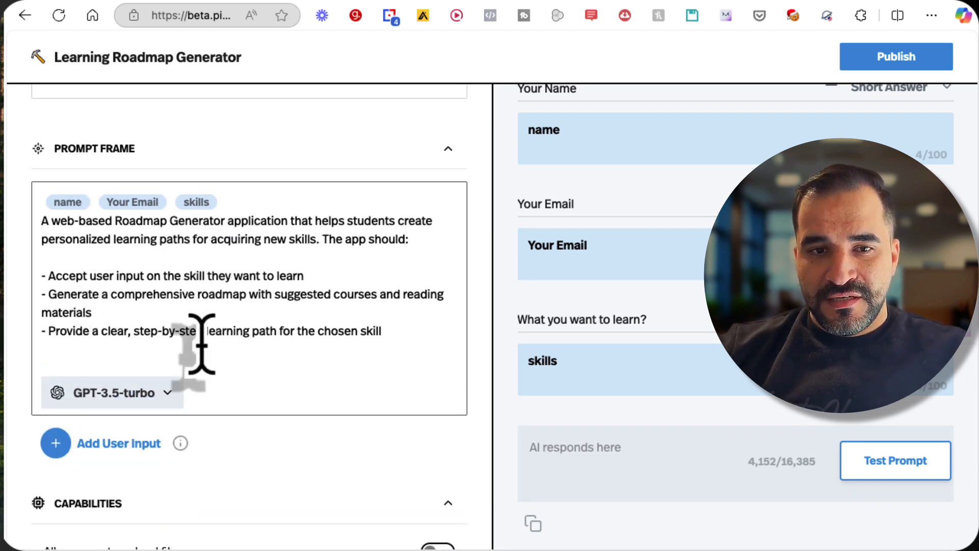
scroll(201, 339, up, 1)
drag(70, 224, 327, 373)
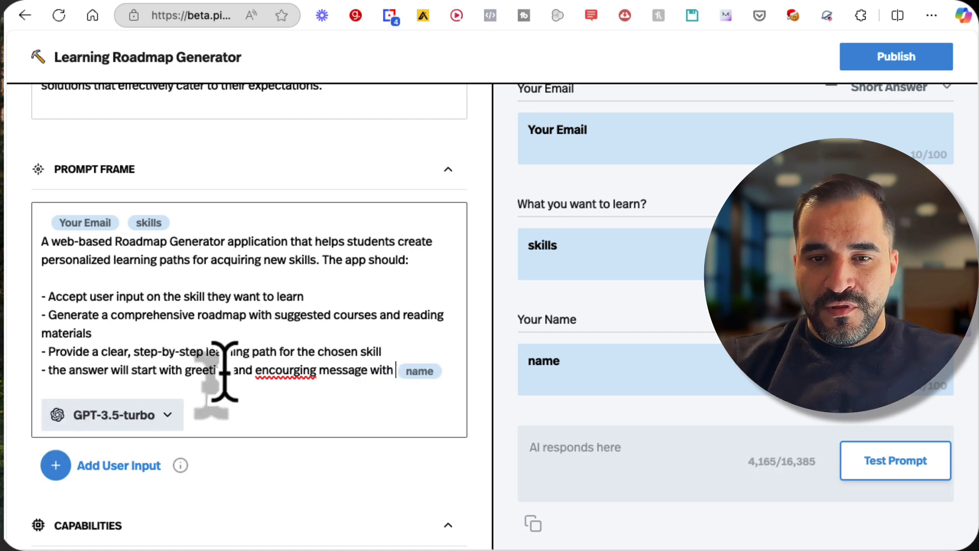
text(e user)
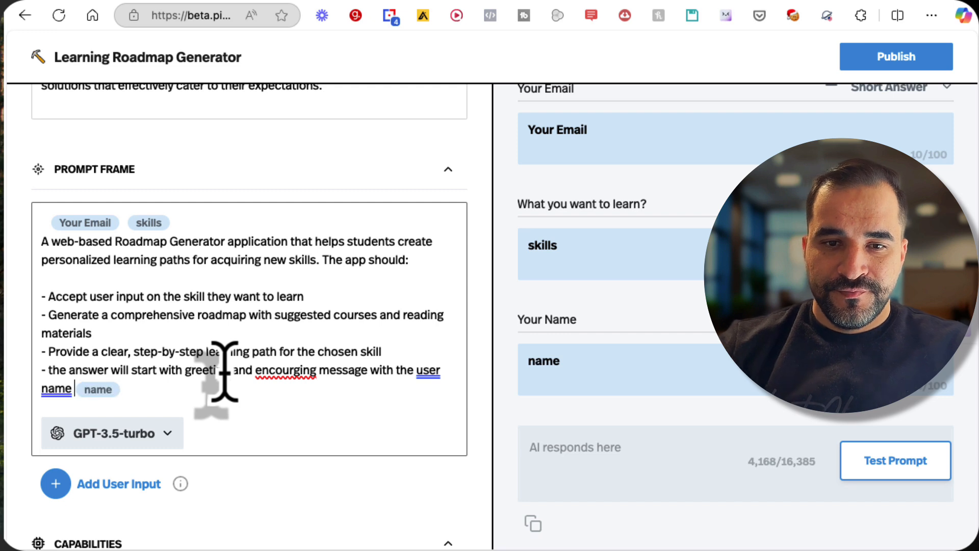
click(277, 370)
click(301, 434)
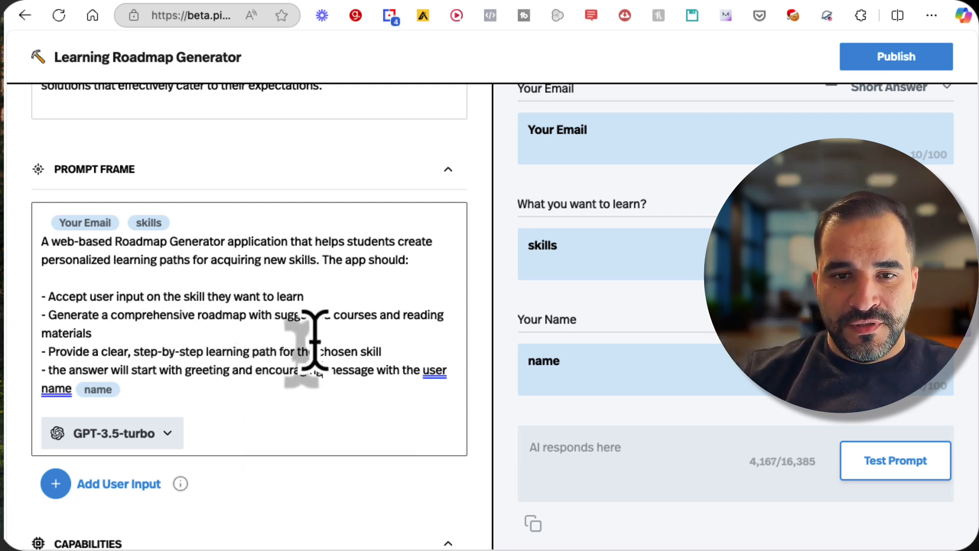
Step: Move the skills input to the end of the "chosen skill" line and the Your Email input after the name input
drag(148, 223, 400, 357)
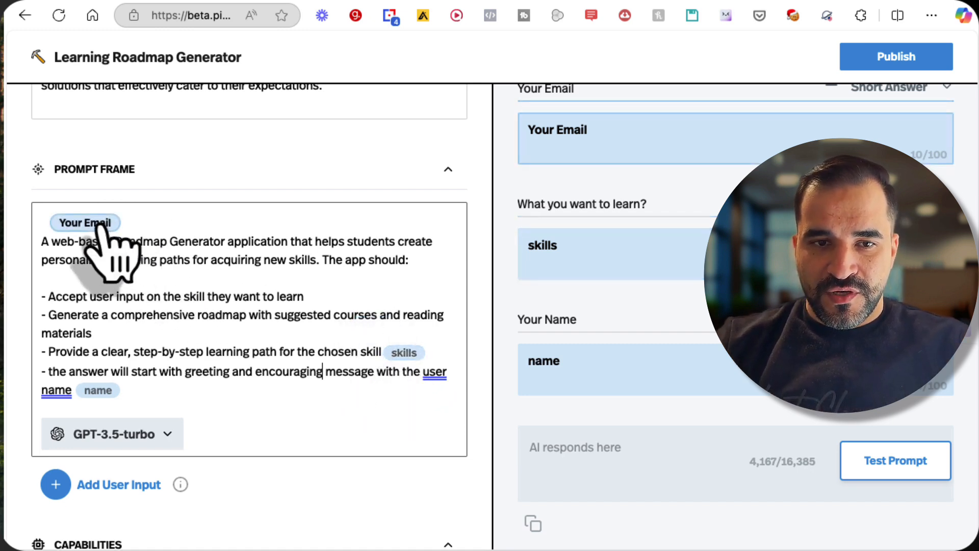
drag(100, 224, 184, 402)
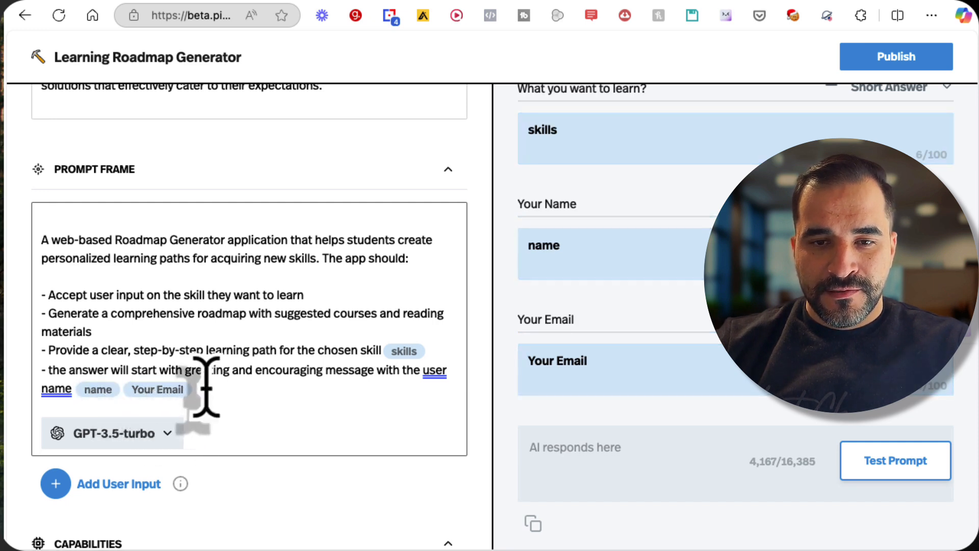
scroll(206, 386, down, 1)
click(124, 369)
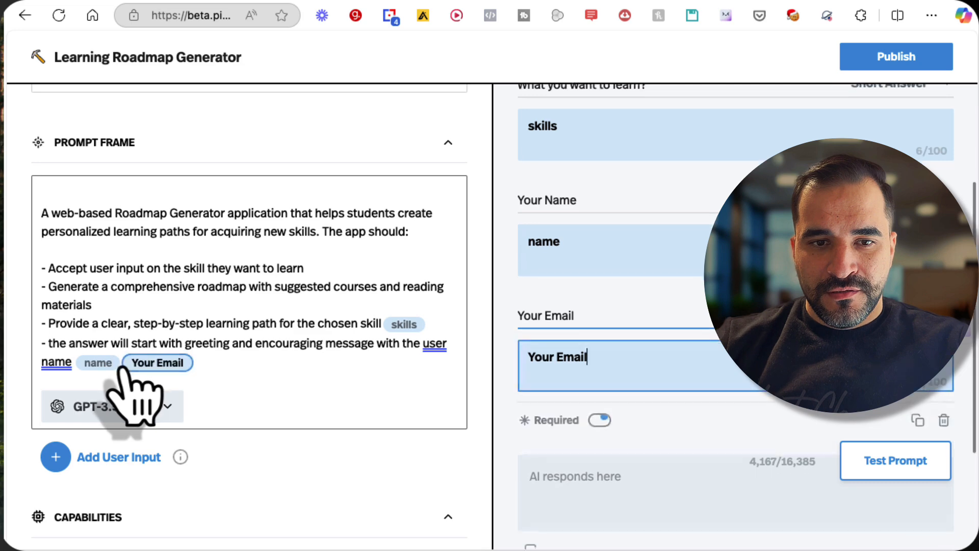
click(230, 368)
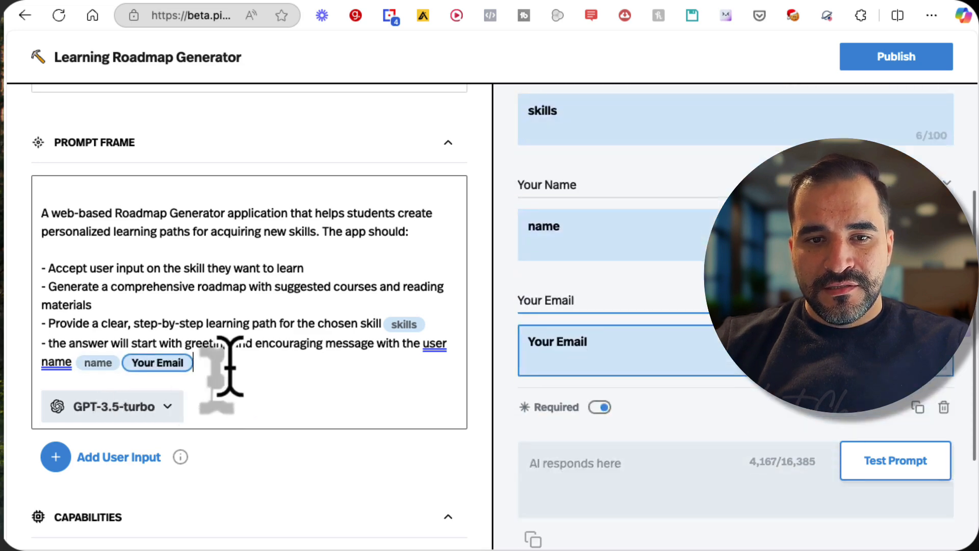
Step: Review the AI models available for the prompt and use GPT-3.5-turbo (Cheapest)
click(169, 411)
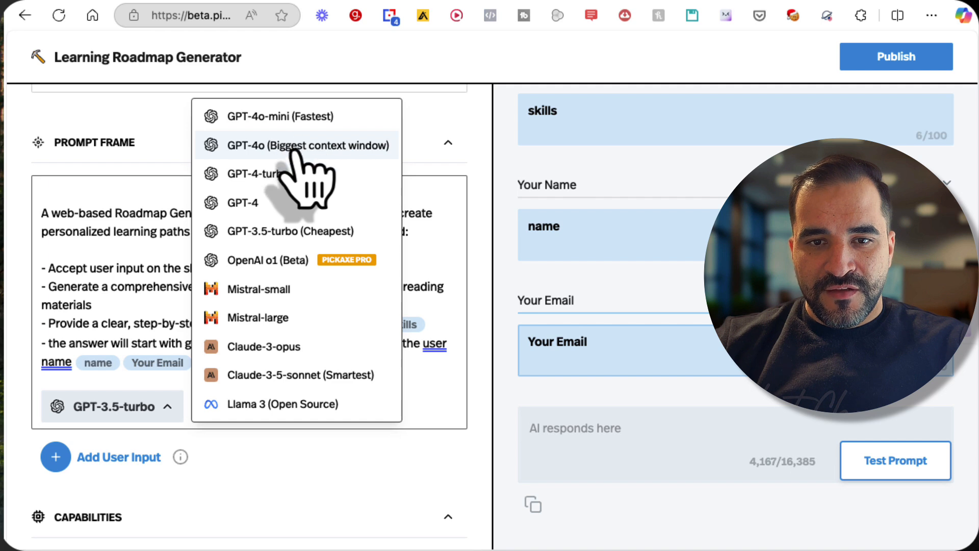
click(301, 232)
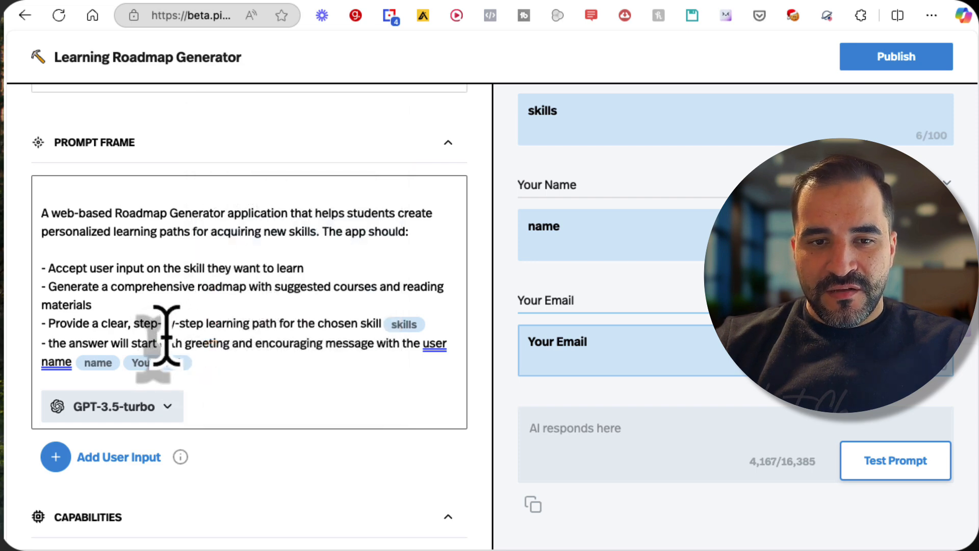
click(151, 405)
click(147, 407)
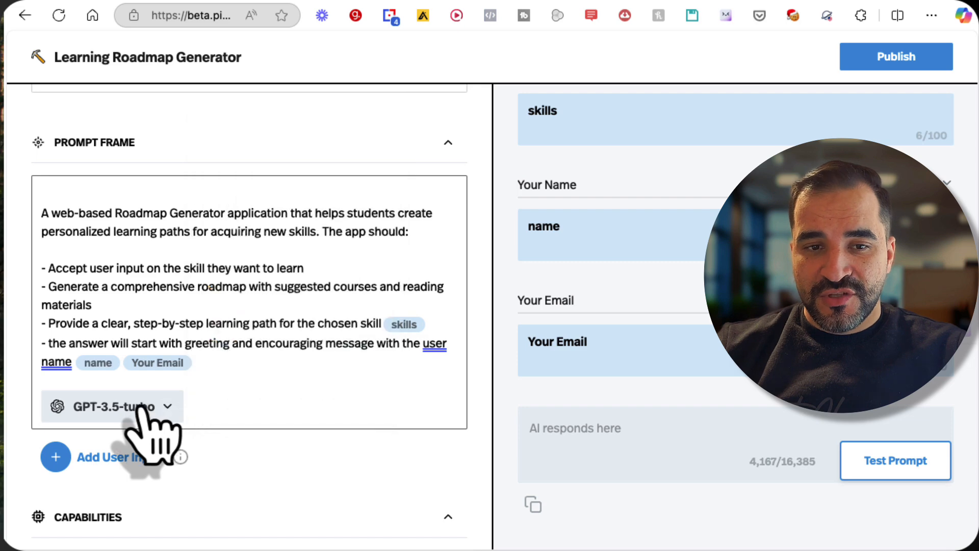
click(141, 408)
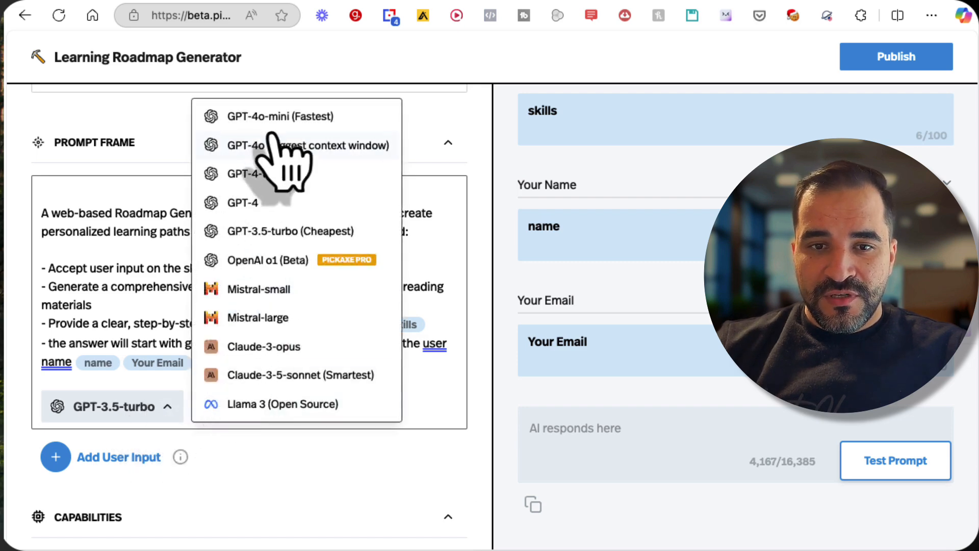
click(127, 304)
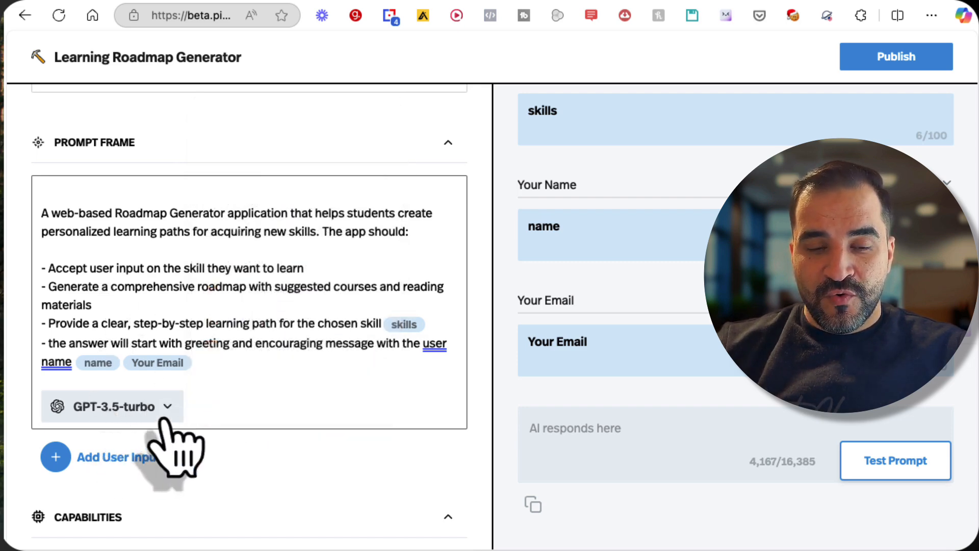
scroll(240, 415, down, 2)
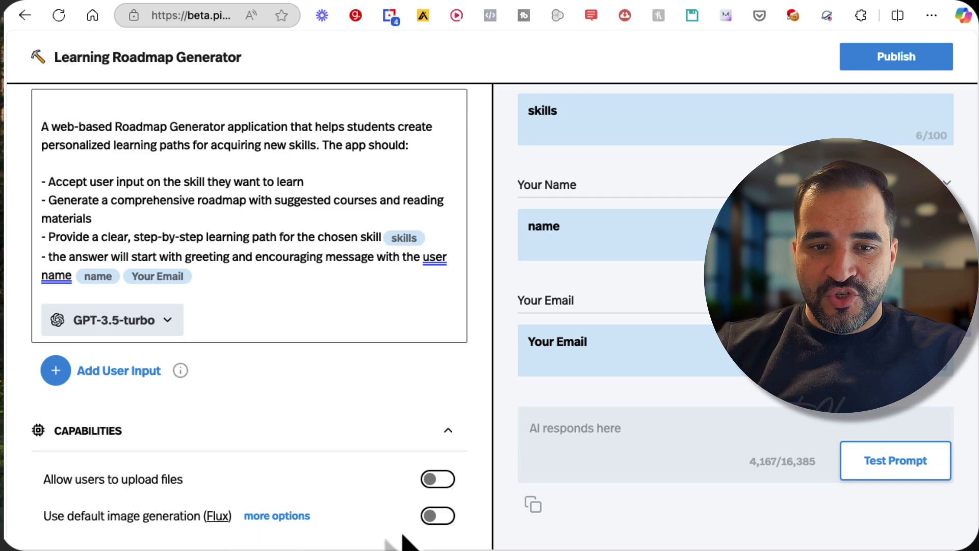
click(69, 433)
scroll(153, 431, up, 6)
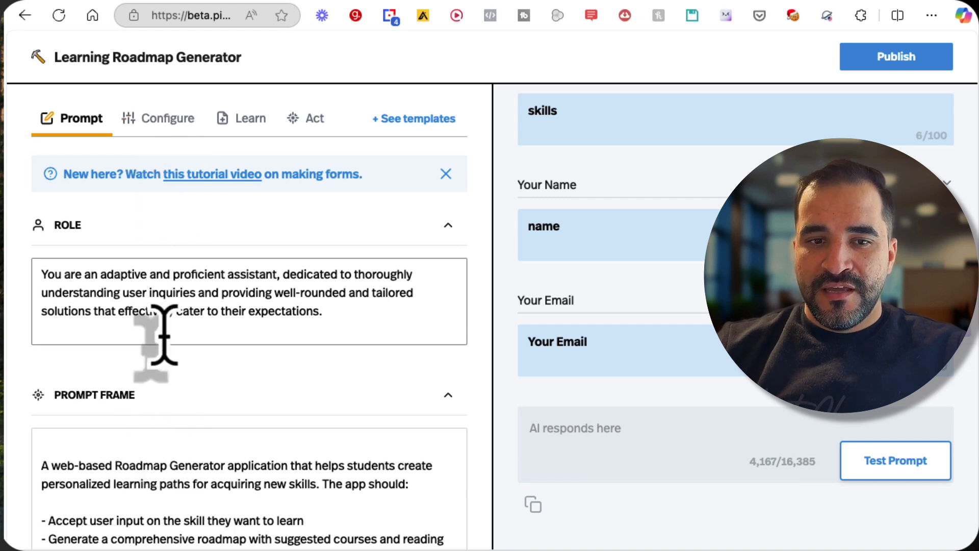
scroll(167, 403, down, 3)
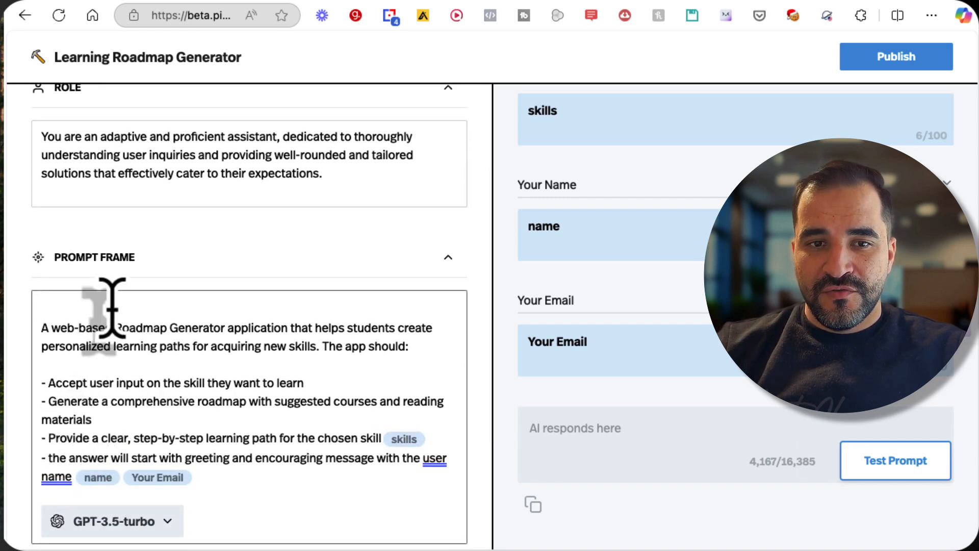
scroll(118, 321, up, 3)
Step: Generate a profile image in the design settings, using the form title "Learning Roadmap Generator" as the image prompt
click(153, 123)
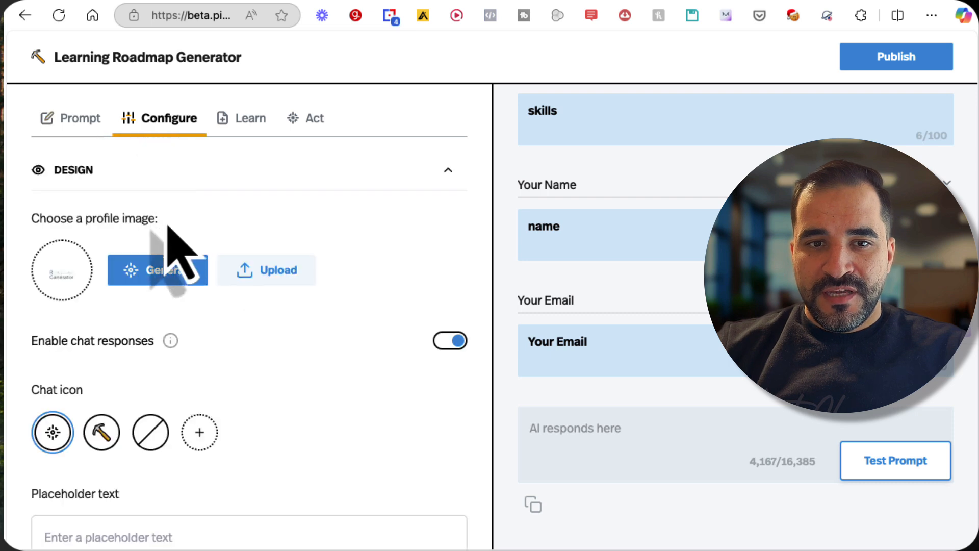
click(159, 271)
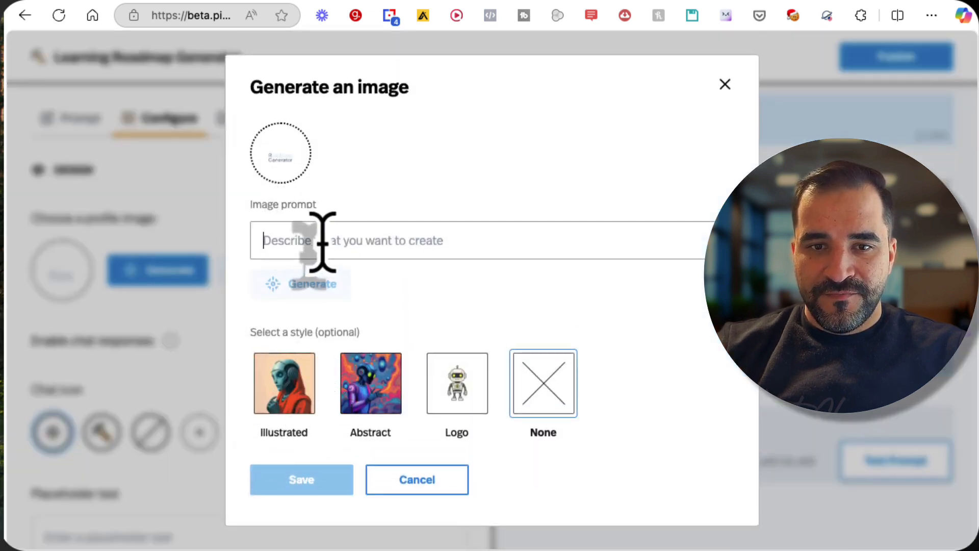
click(724, 85)
scroll(632, 245, up, 3)
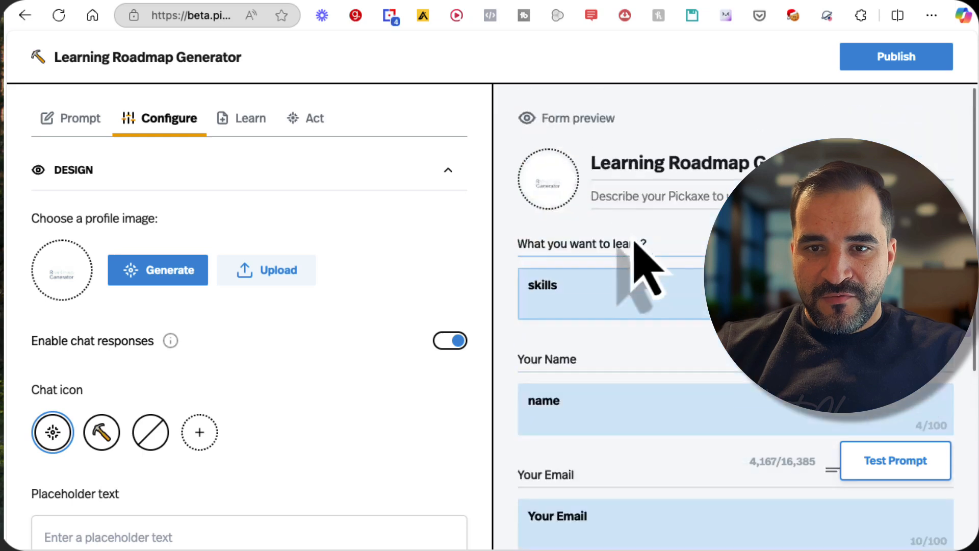
triple_click(643, 154)
key(ctrl+c)
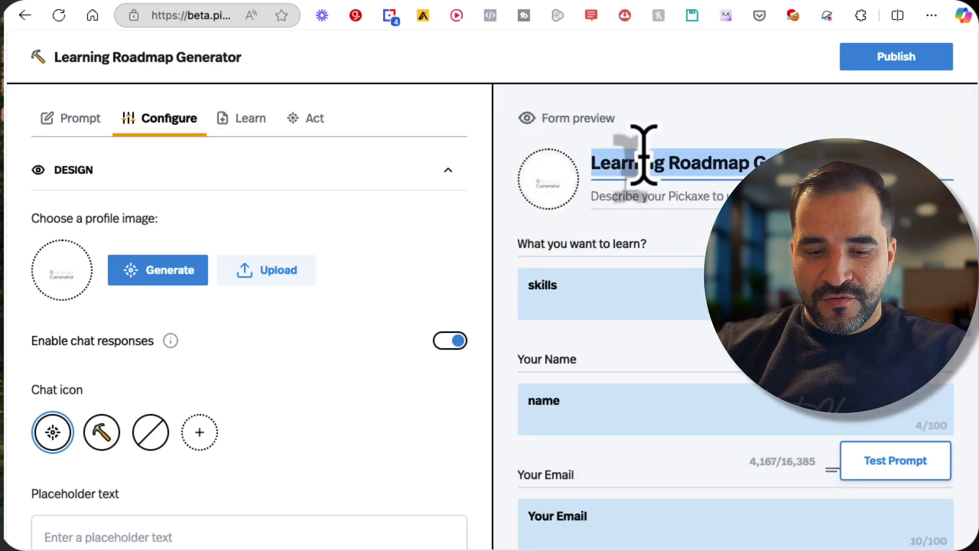
click(184, 278)
click(327, 246)
key(ctrl+v)
click(318, 284)
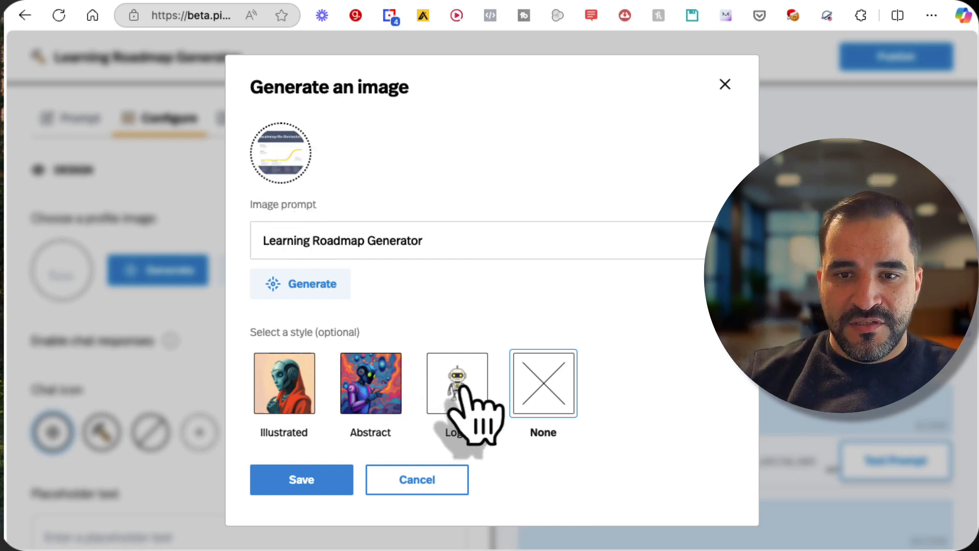
Step: Try generating the profile image in the Logo style and in the Abstract style
click(306, 293)
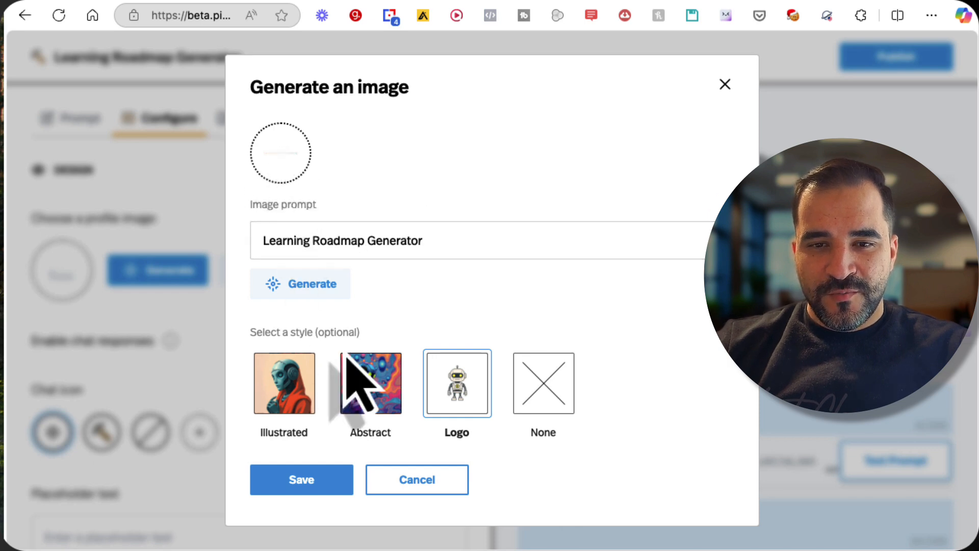
click(380, 382)
click(298, 284)
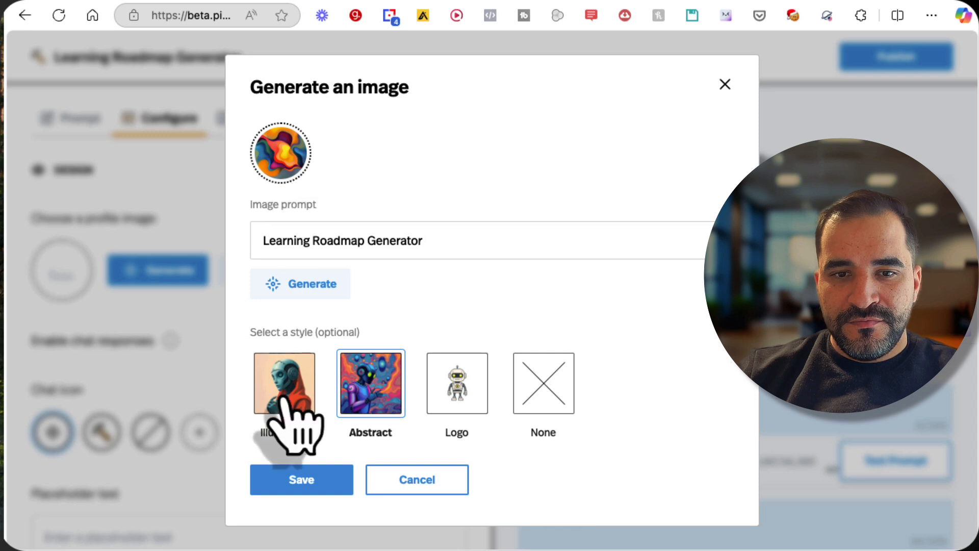
Step: Regenerate the profile image in the Illustrated style and save it
click(308, 283)
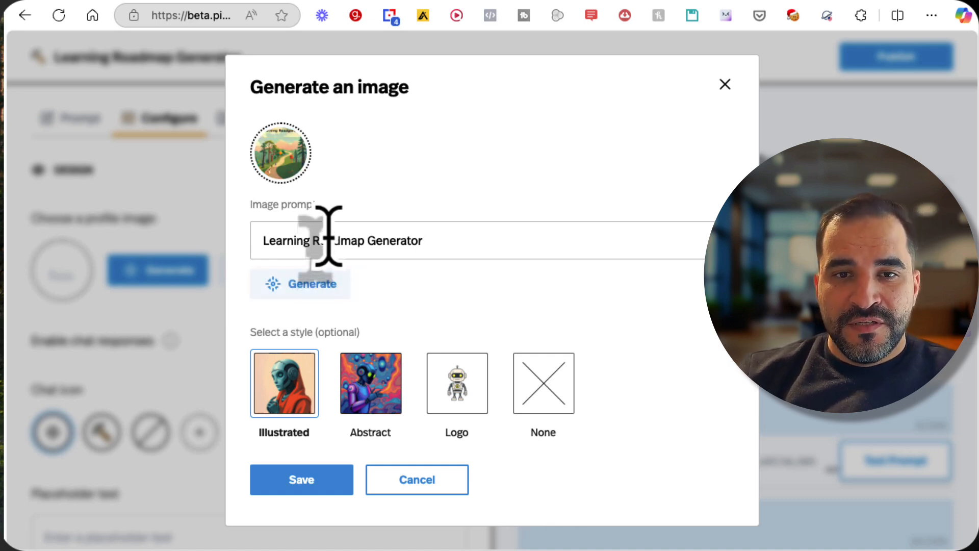
click(301, 481)
Step: Set the chat icon to the hammer and dismiss the upload of a custom icon
scroll(284, 448, down, 1)
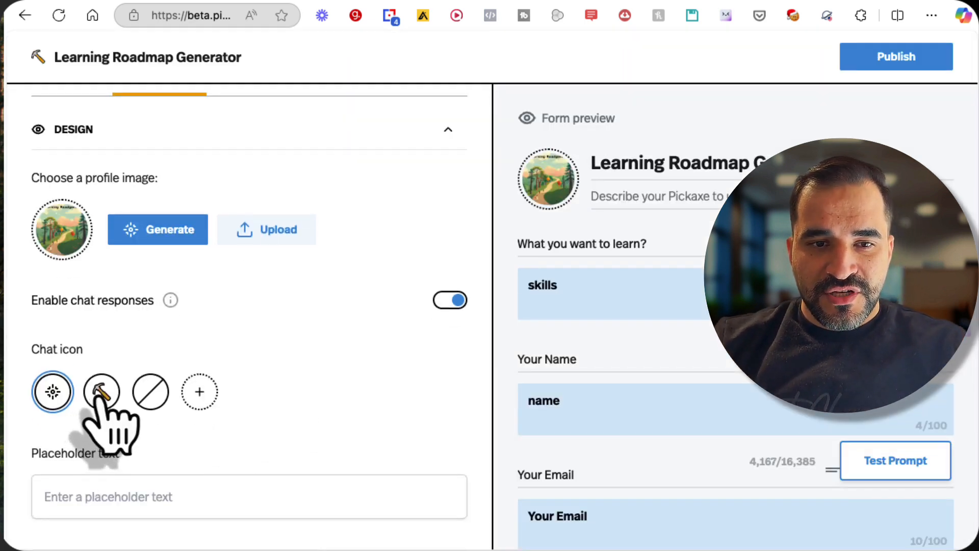
click(199, 392)
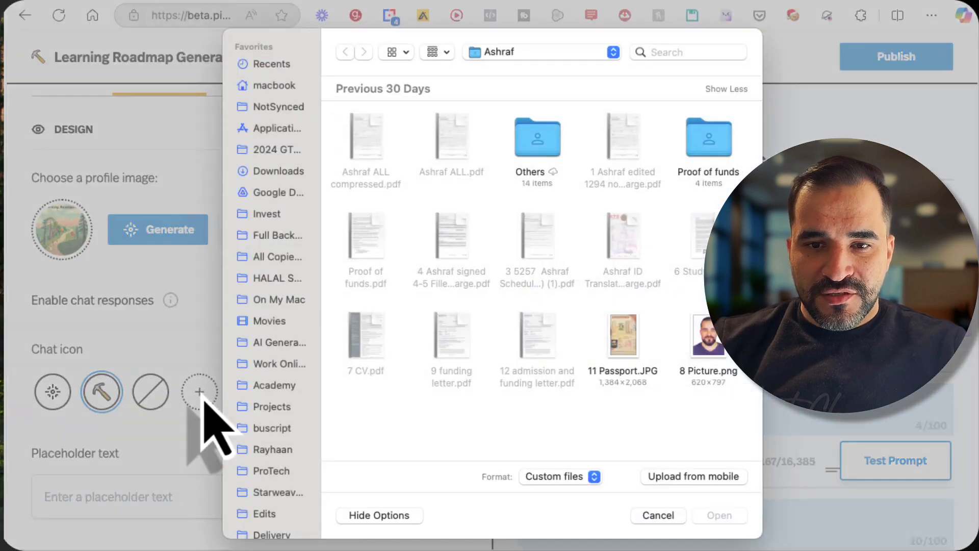
click(658, 514)
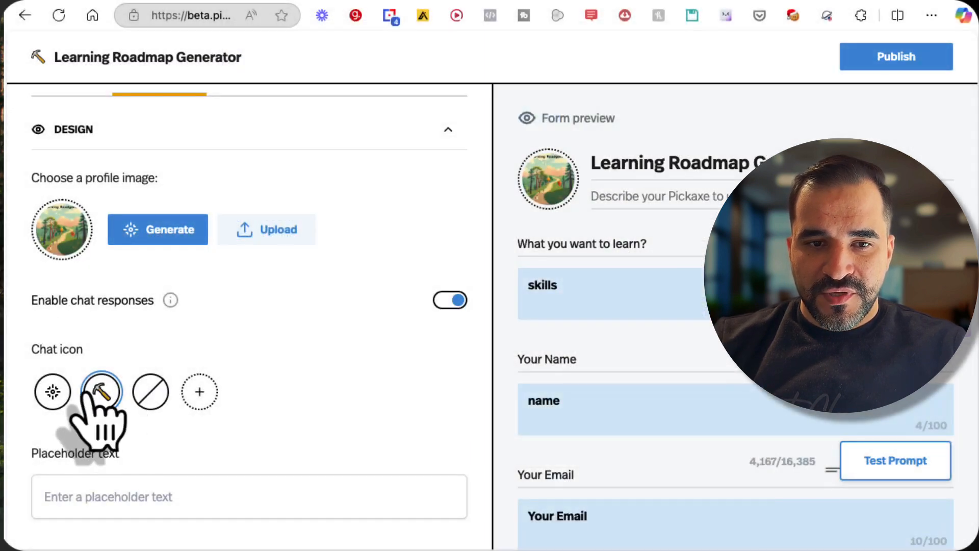
Step: Set the chat icon to the crosshair symbol and review the output and input token length settings
click(53, 392)
scroll(61, 401, down, 5)
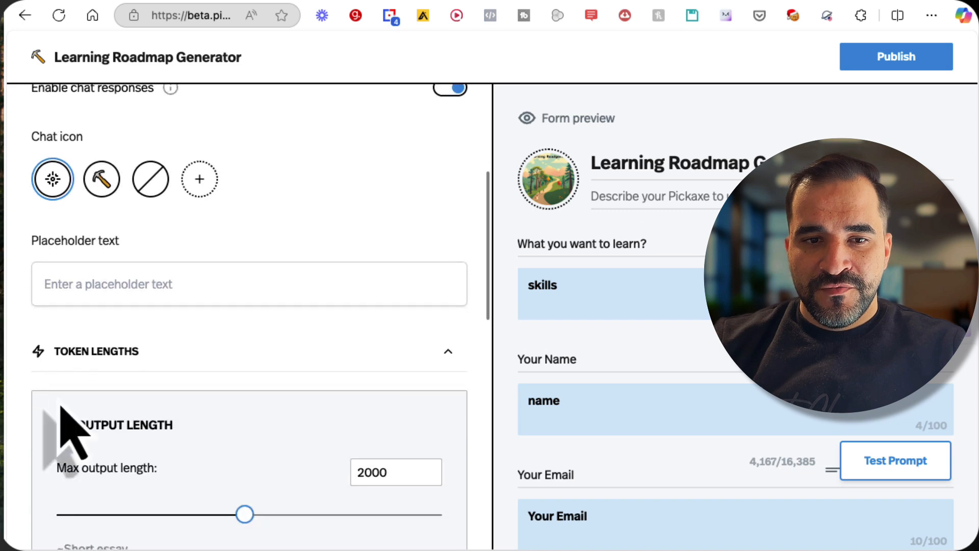
scroll(141, 408, down, 4)
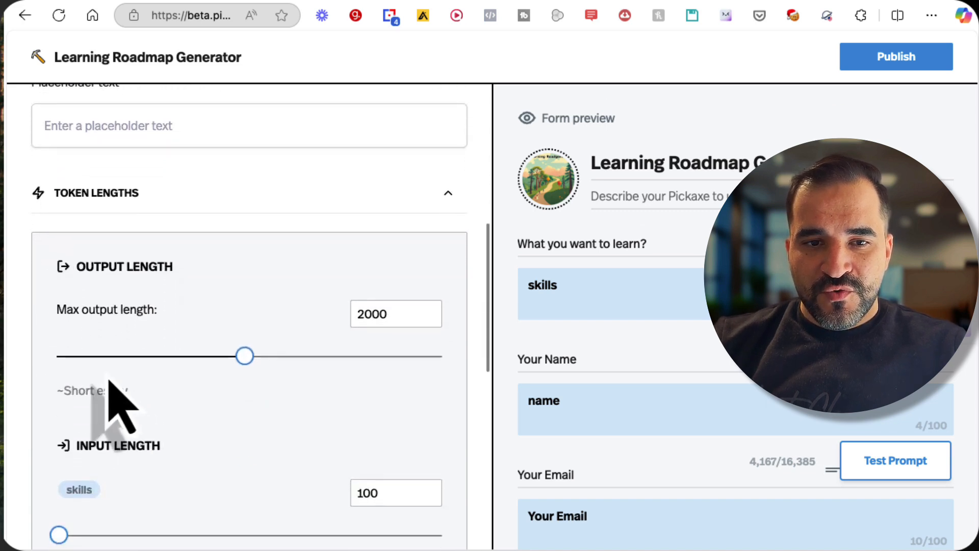
scroll(181, 387, down, 7)
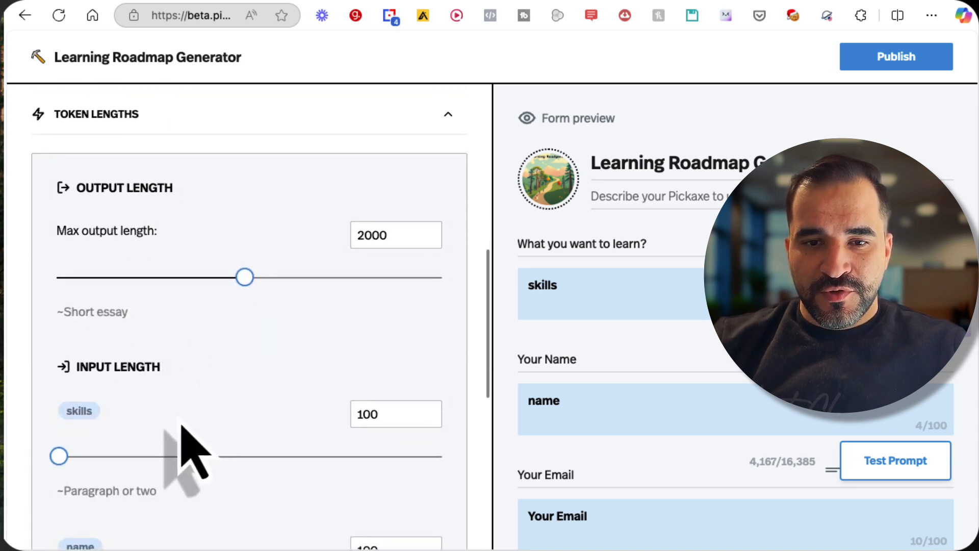
scroll(181, 426, down, 5)
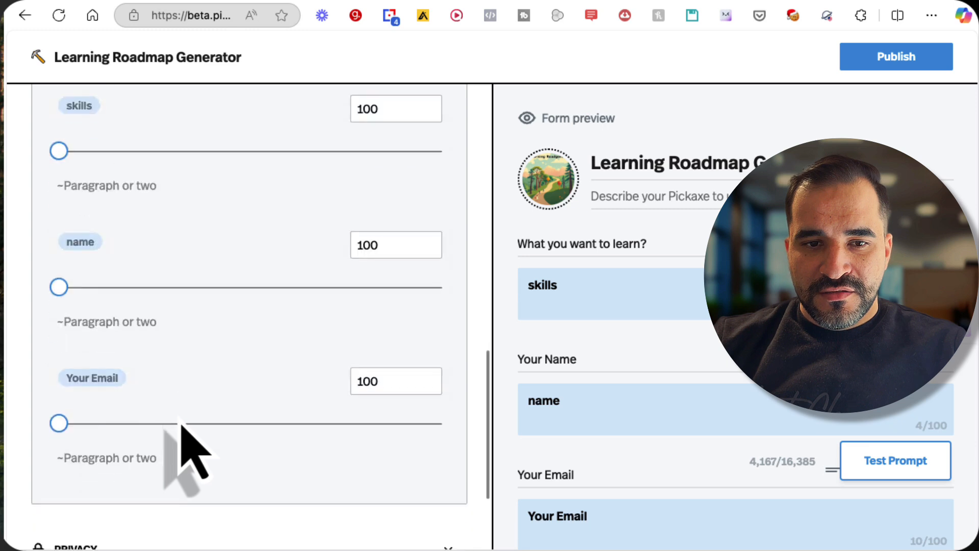
Step: Review the privacy options and the creativity settings, including randomness and word bias
scroll(178, 418, down, 4)
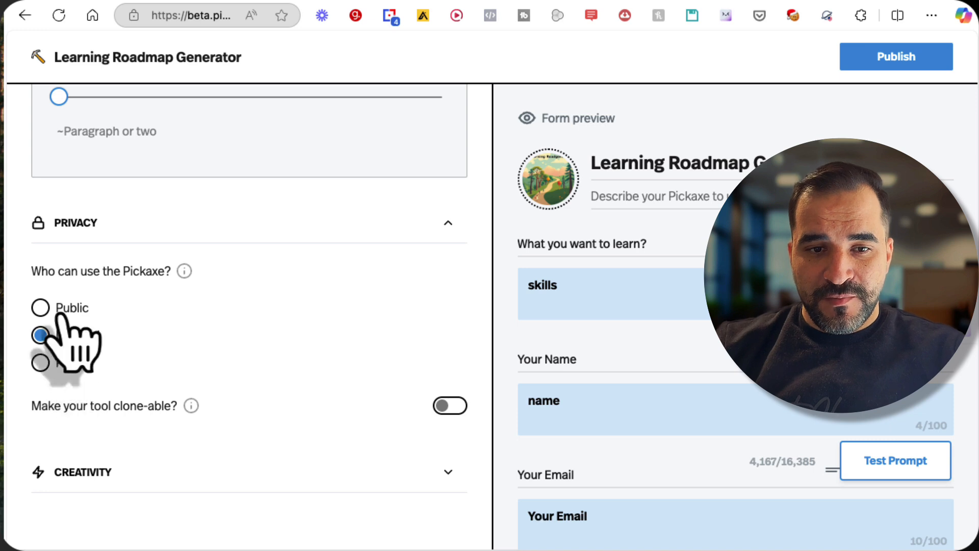
click(145, 476)
scroll(245, 433, down, 2)
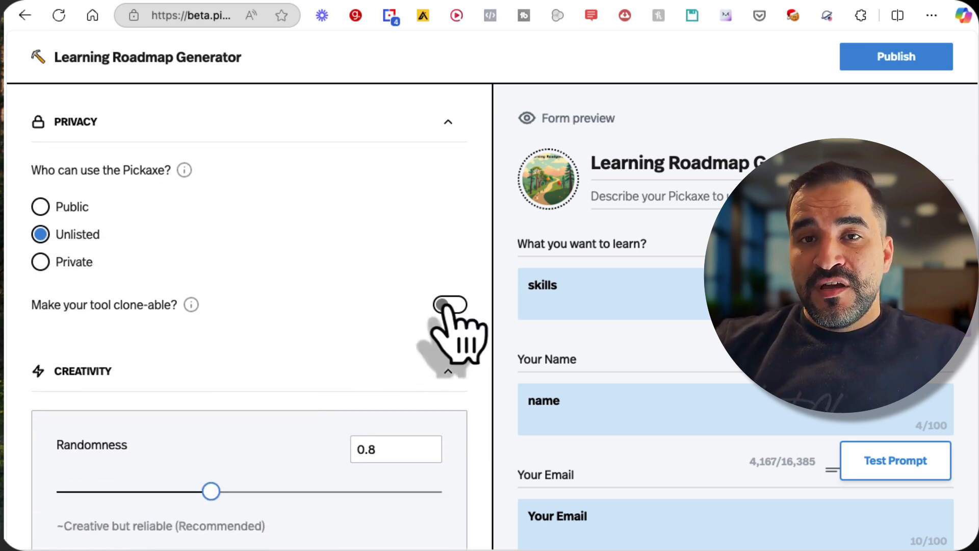
scroll(192, 373, down, 3)
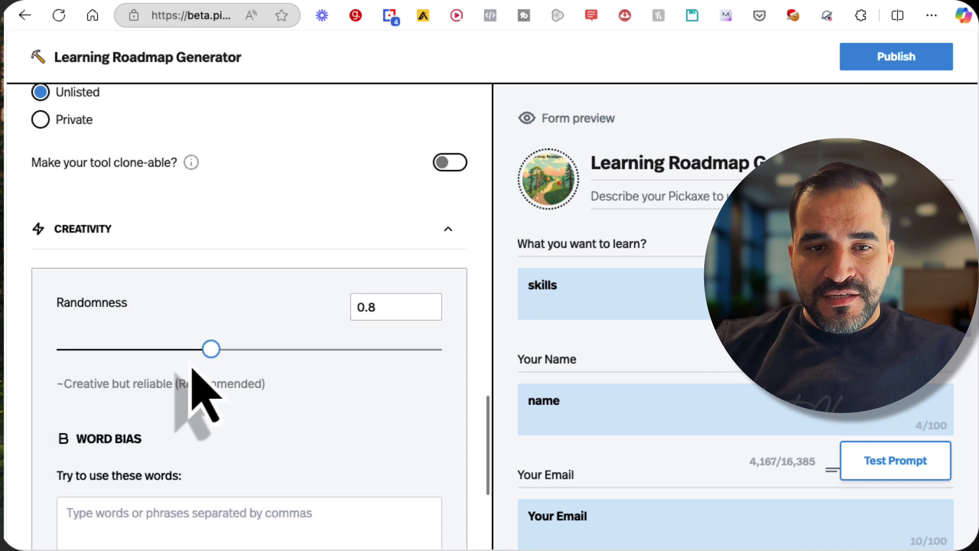
scroll(193, 370, down, 5)
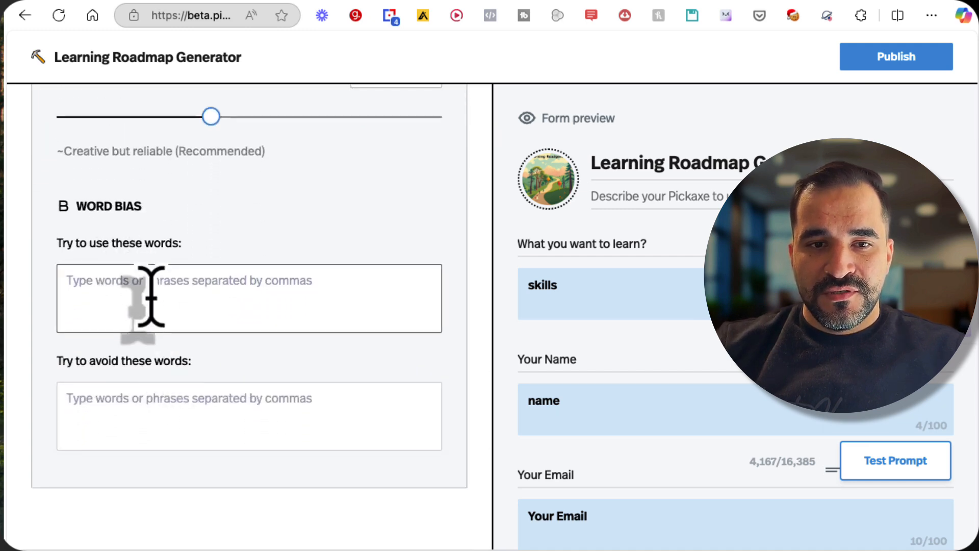
scroll(142, 345, up, 15)
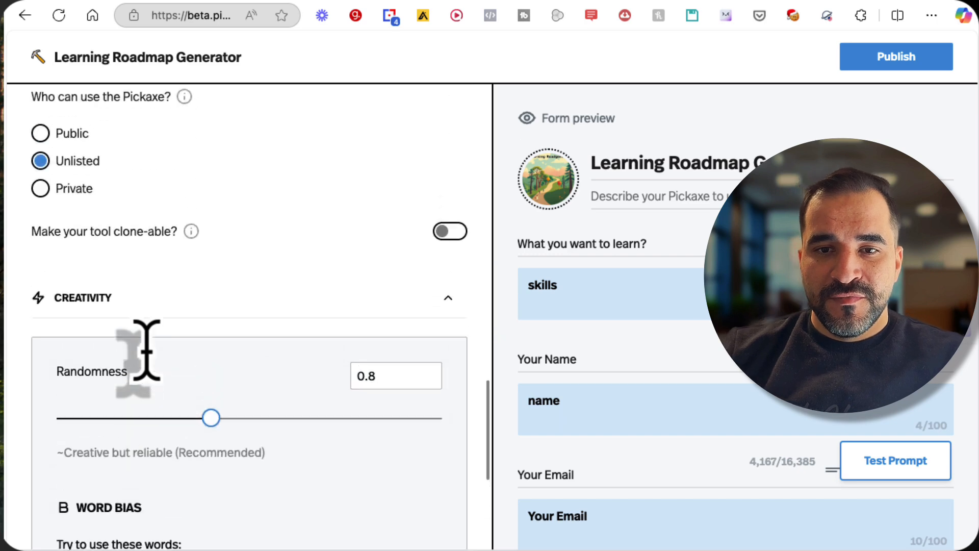
scroll(151, 364, up, 10)
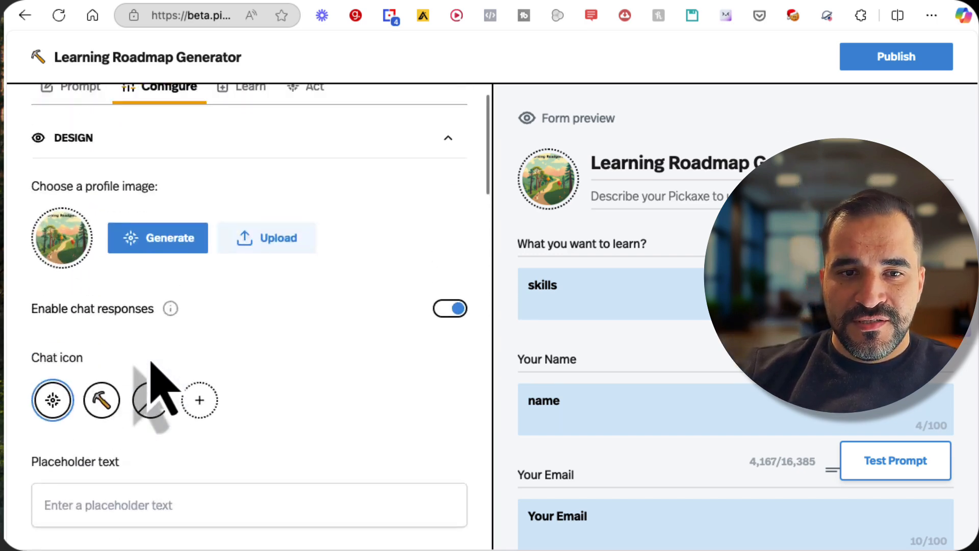
Step: Examine the knowledge base upload options and browse the community and most recent actions available to connect
click(239, 122)
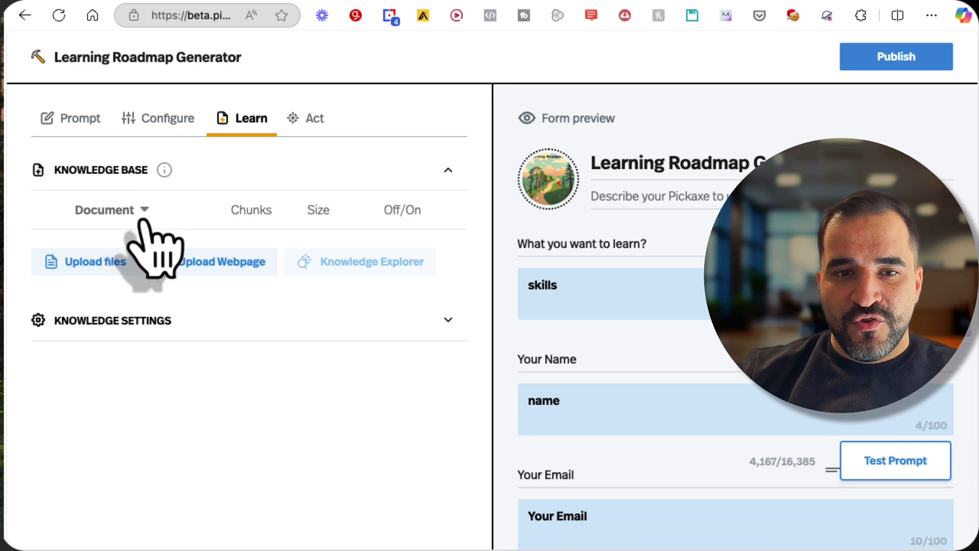
click(312, 122)
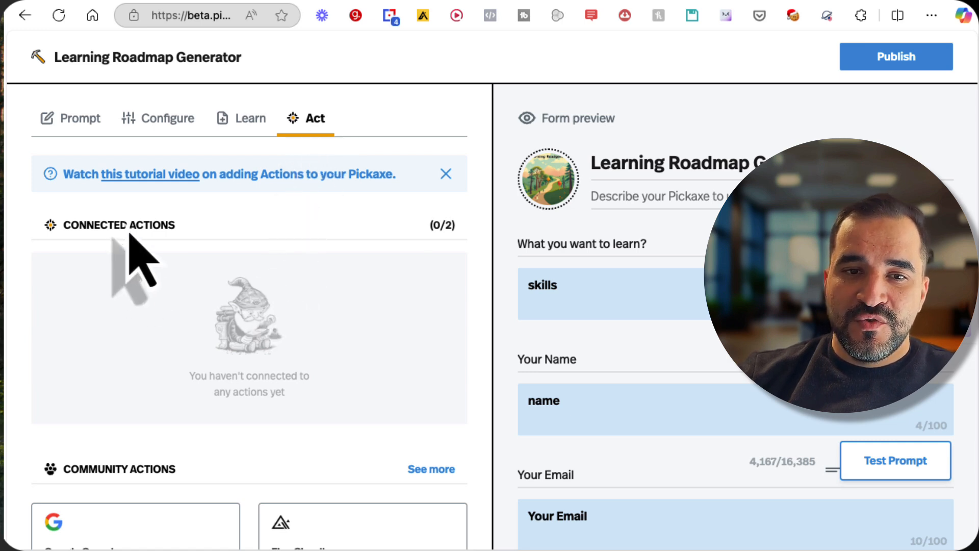
scroll(214, 316, down, 5)
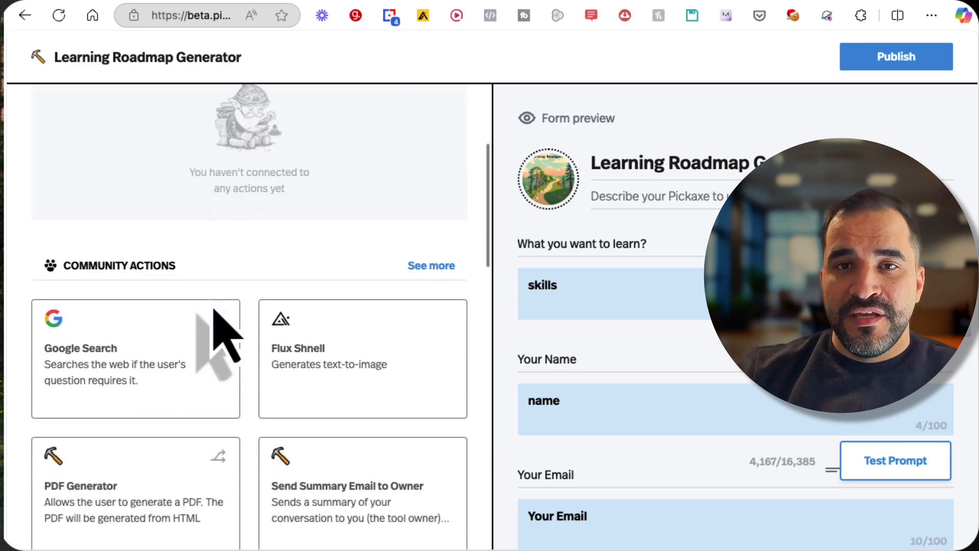
scroll(213, 316, down, 5)
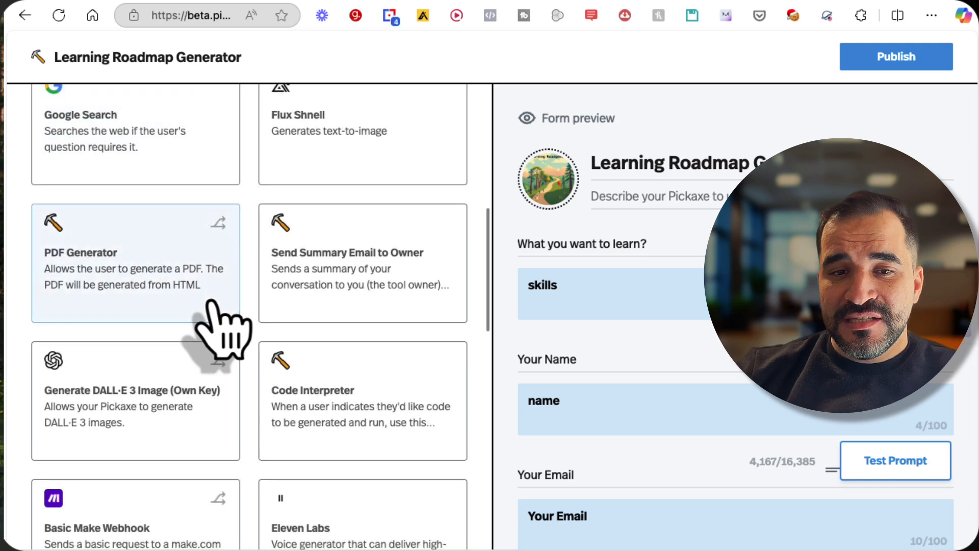
scroll(222, 331, down, 8)
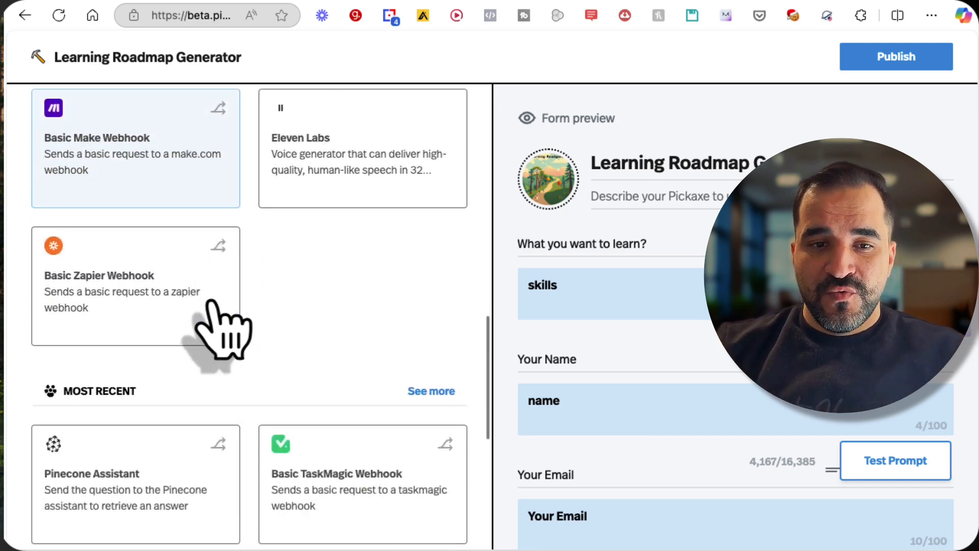
scroll(214, 316, down, 5)
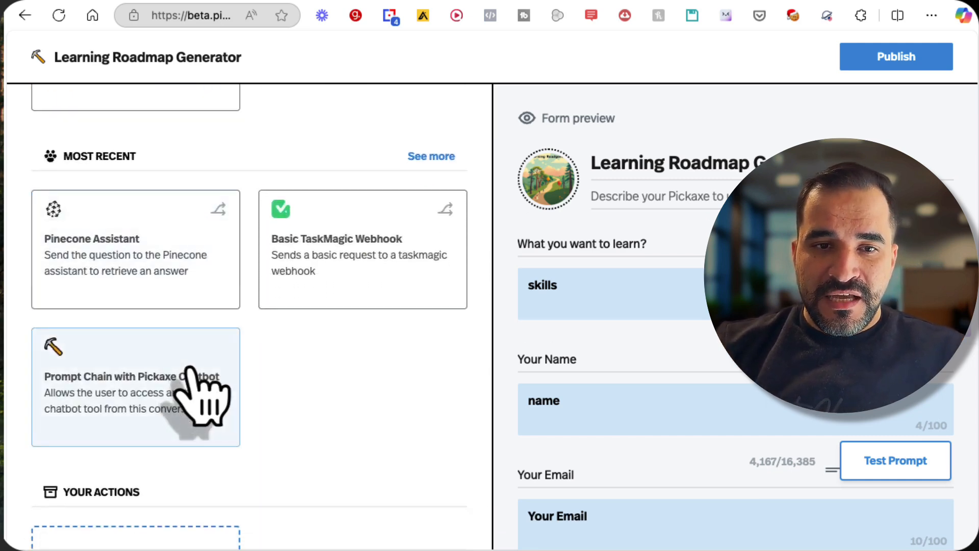
scroll(199, 403, up, 5)
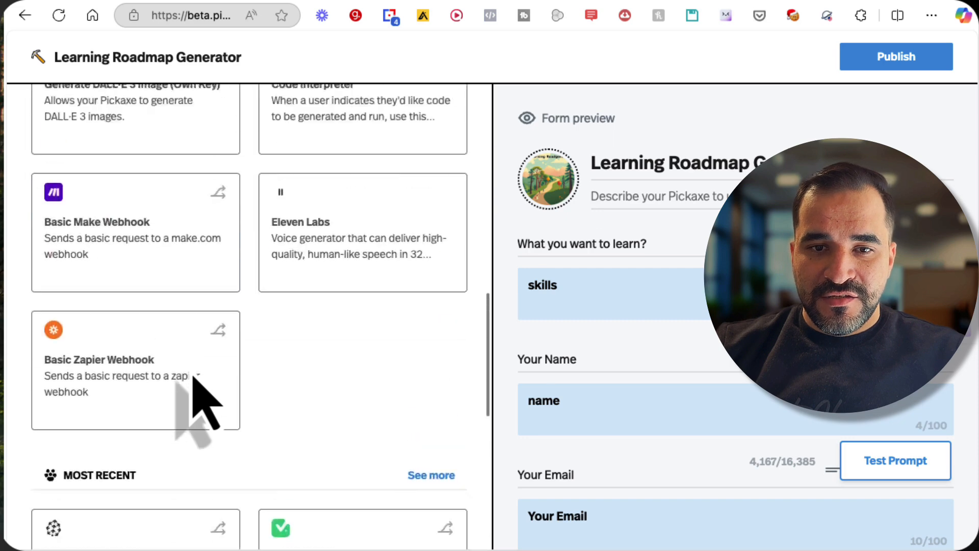
scroll(201, 403, up, 6)
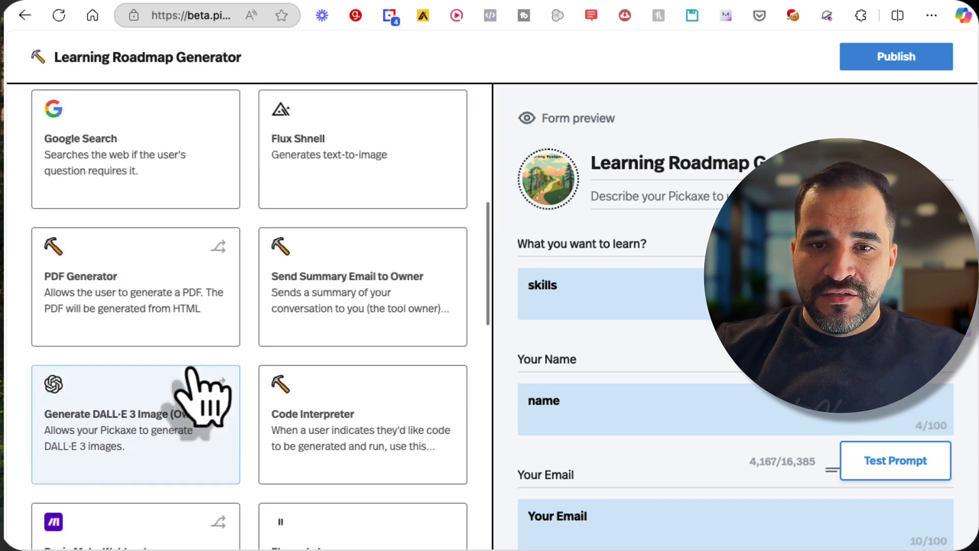
scroll(193, 383, up, 2)
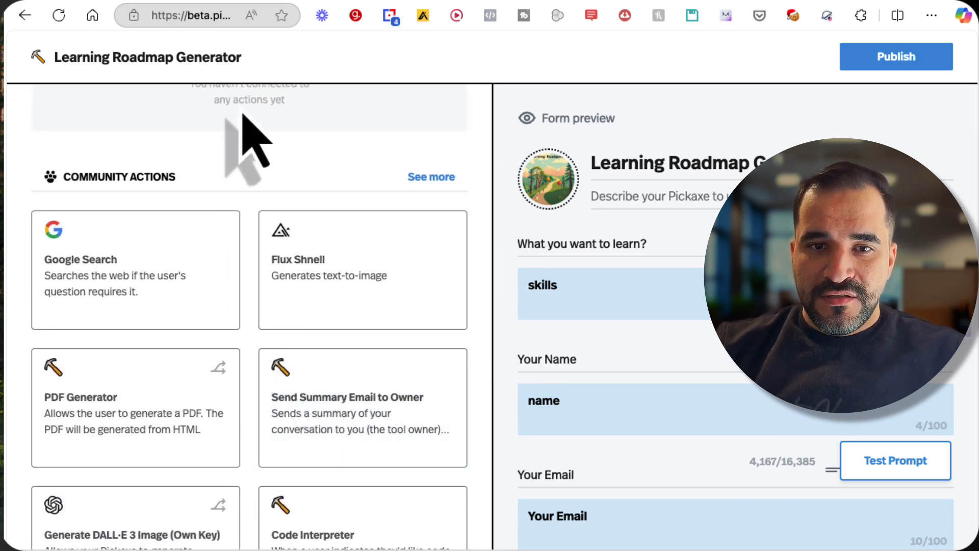
Step: Open the Send Summary Email to Owner action and fill in the owner's email from the saved entries
click(330, 385)
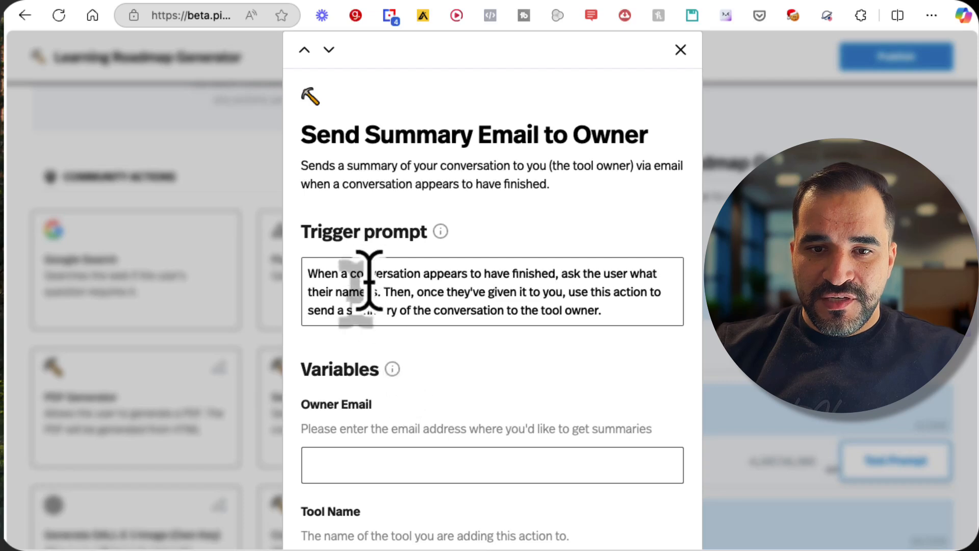
scroll(380, 450, down, 1)
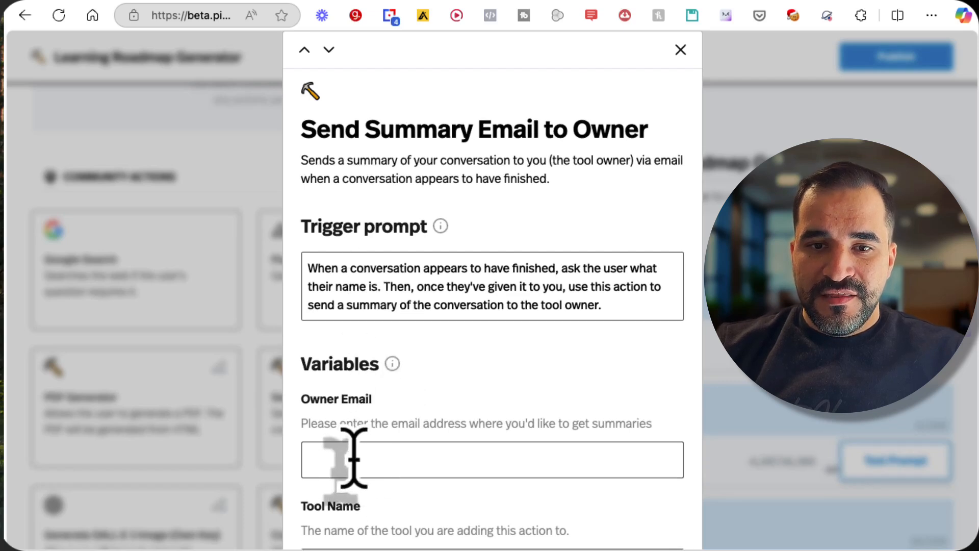
click(384, 461)
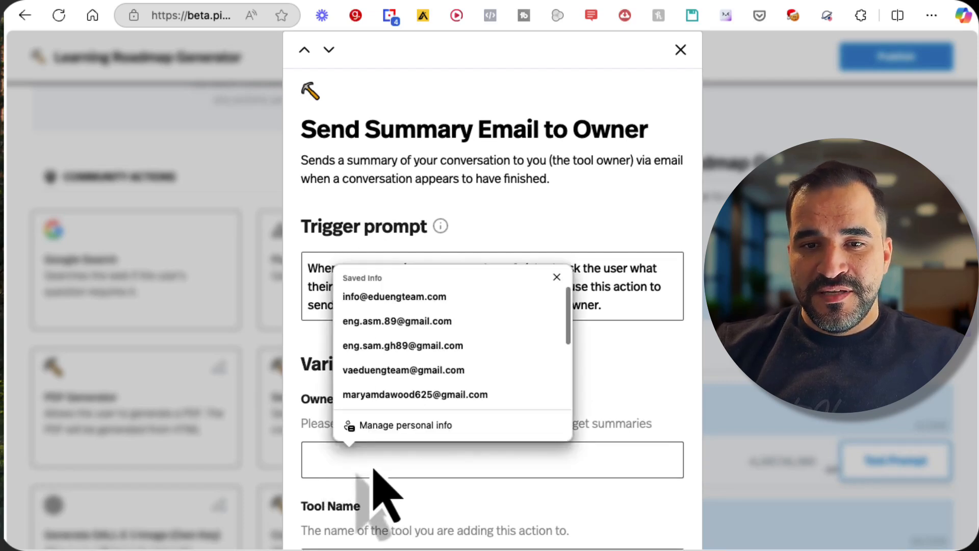
click(415, 326)
scroll(405, 411, down, 3)
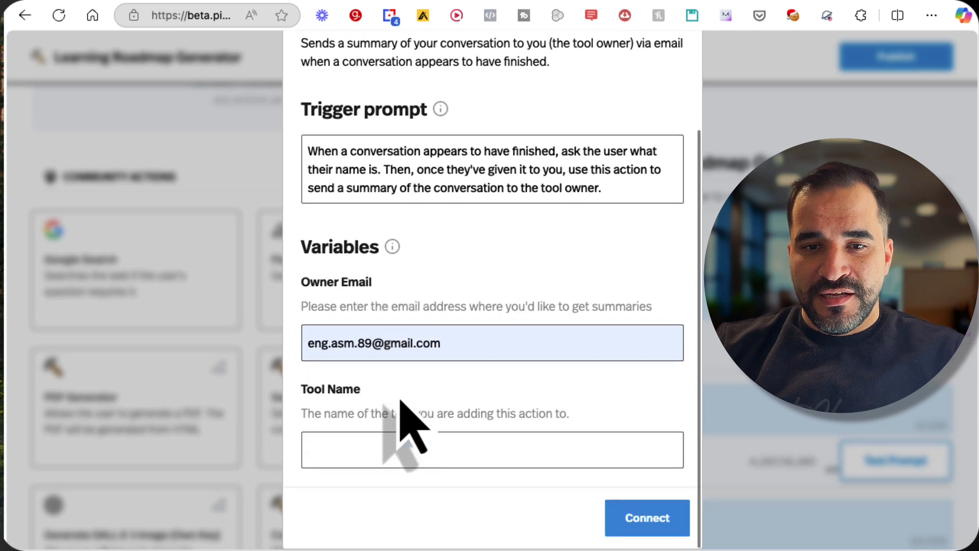
Step: Set the summary email action's tool name to "Roadmap Generator" and connect the action
click(385, 452)
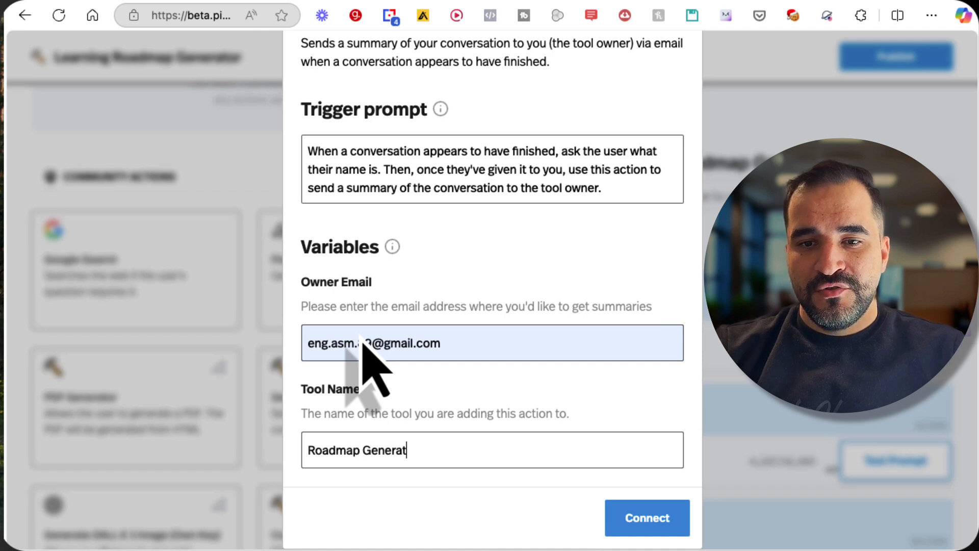
text(Roadmap Generator)
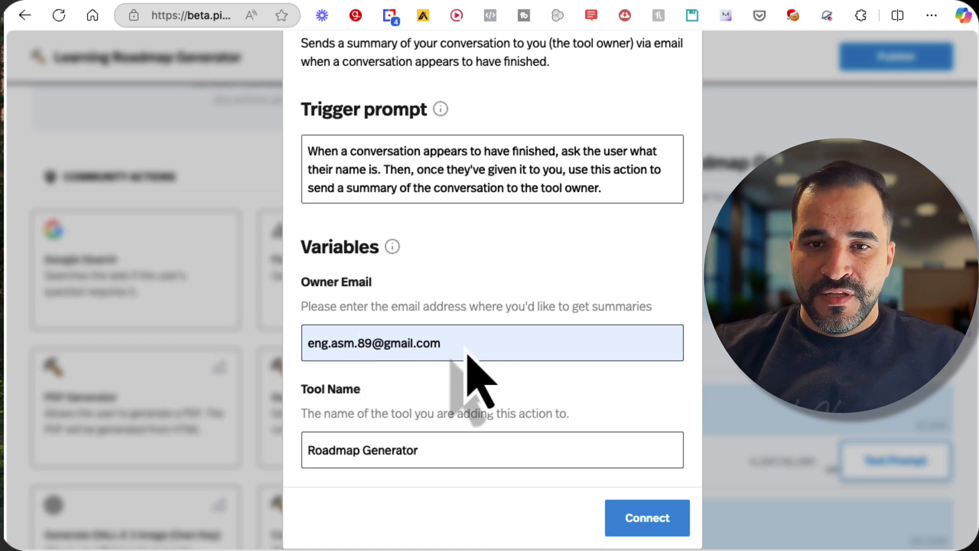
click(634, 521)
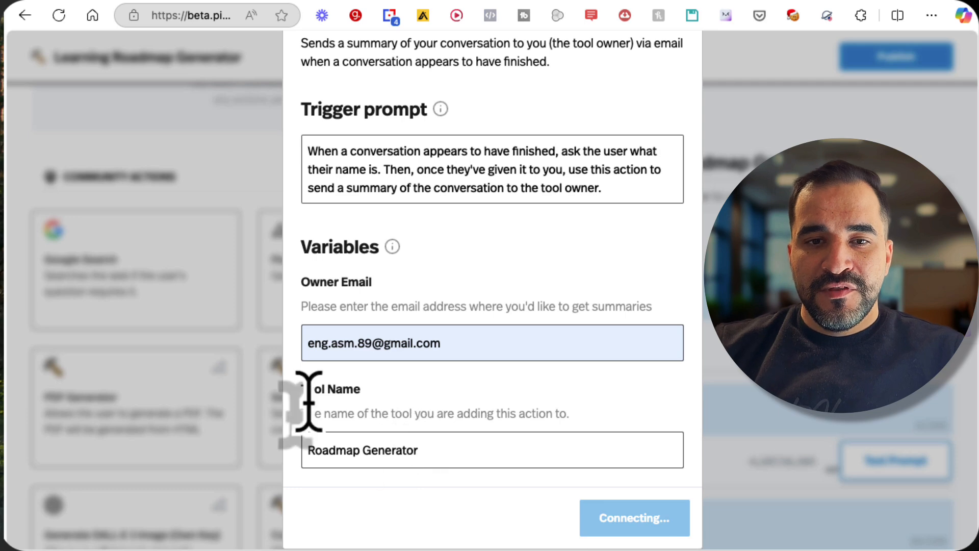
scroll(143, 371, down, 3)
scroll(142, 400, up, 6)
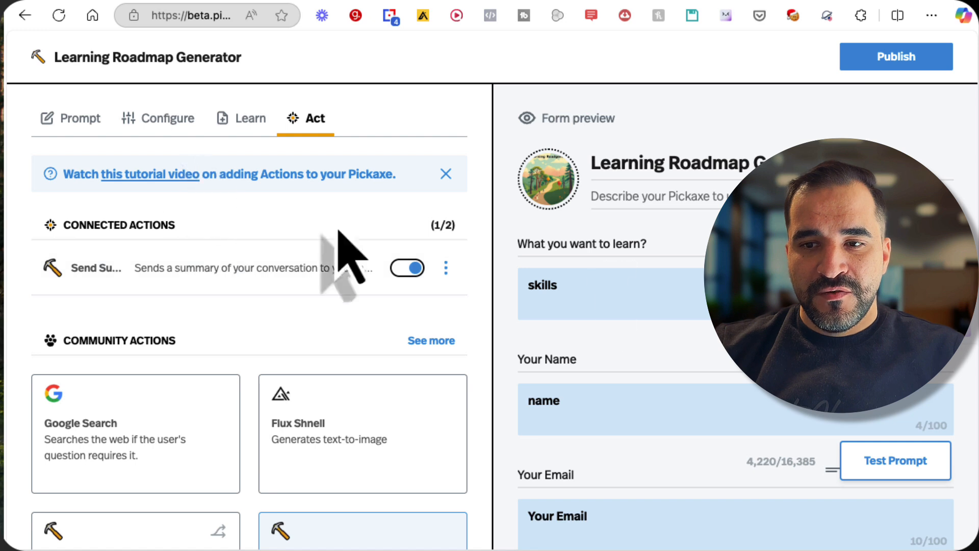
Step: Test the prompt in the form preview and review the form fields and the generated response
scroll(881, 468, down, 5)
click(882, 469)
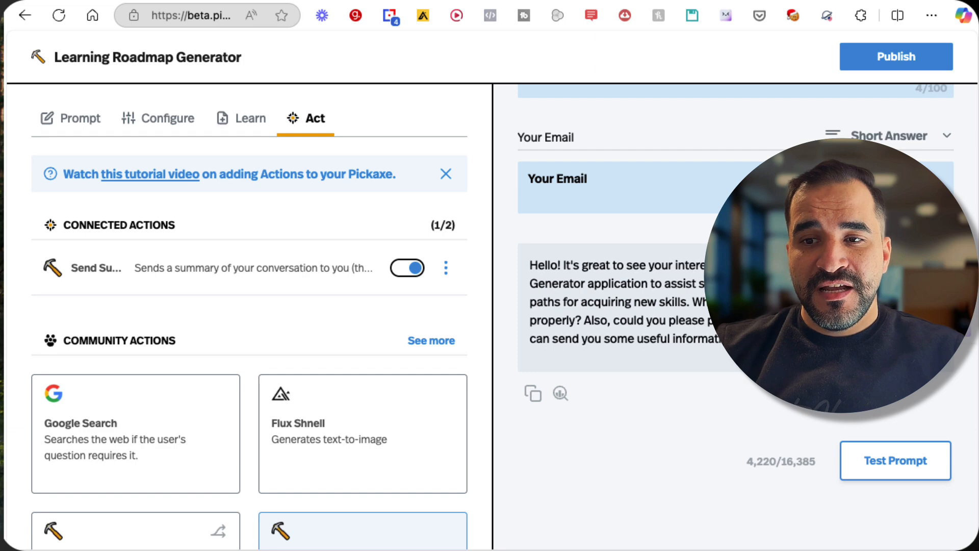
scroll(698, 311, up, 5)
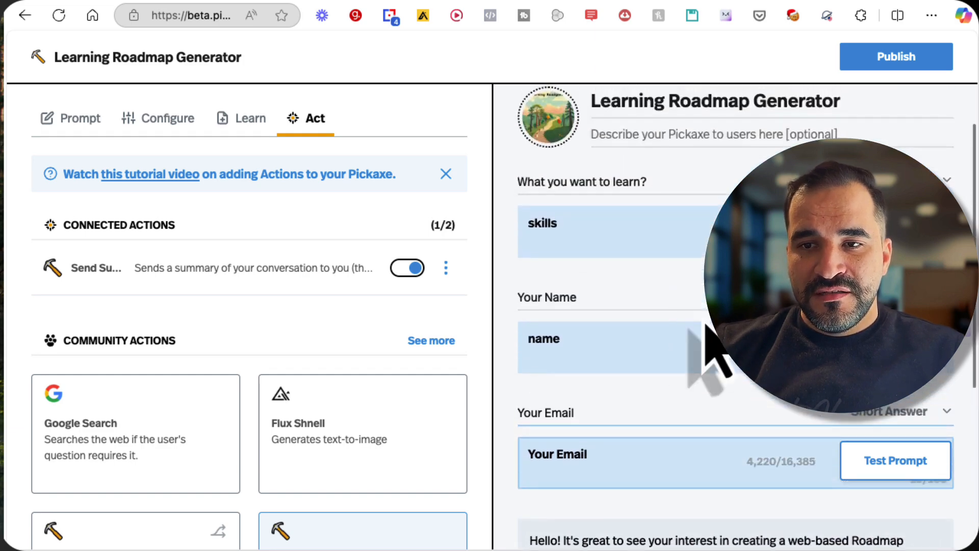
click(644, 227)
scroll(642, 255, up, 1)
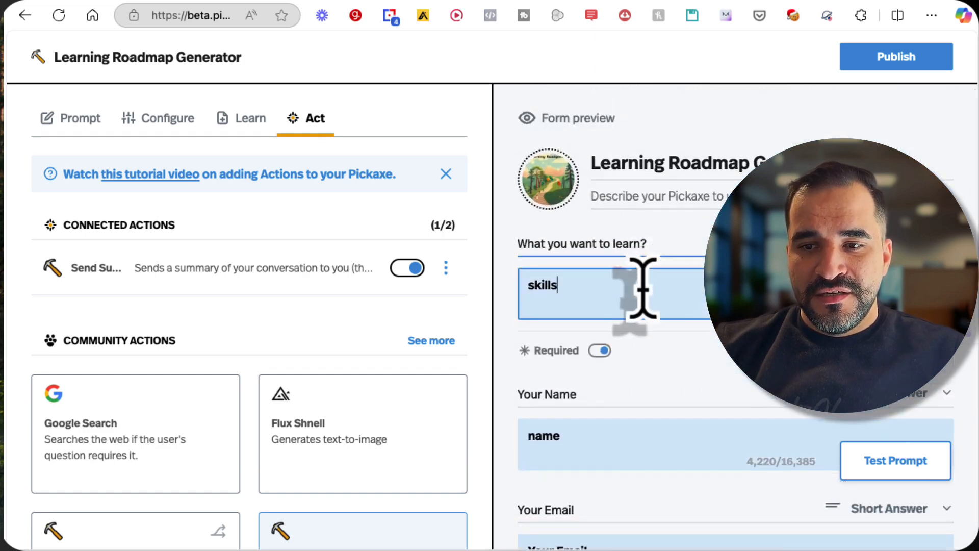
scroll(642, 288, down, 7)
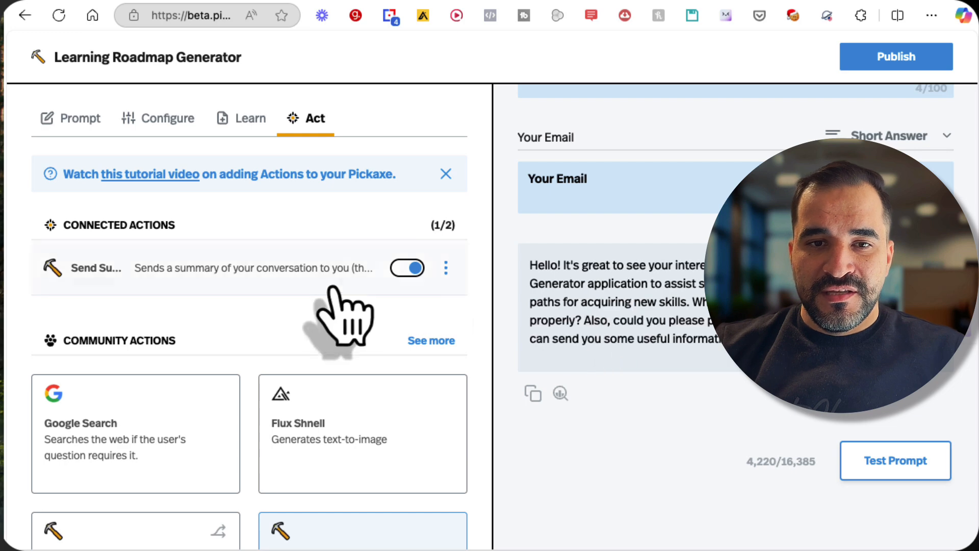
Step: Return to the prompt settings and publish the Learning Roadmap Generator
click(77, 120)
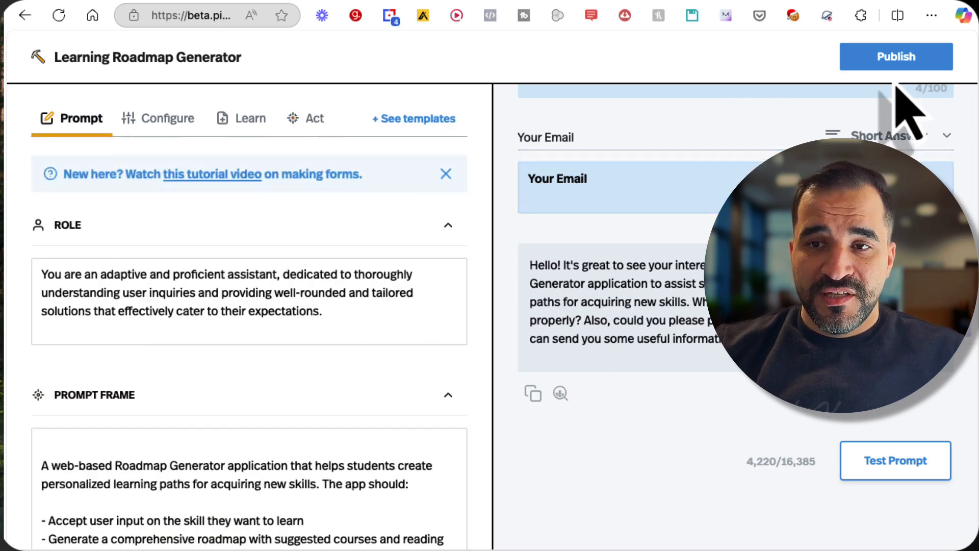
click(904, 60)
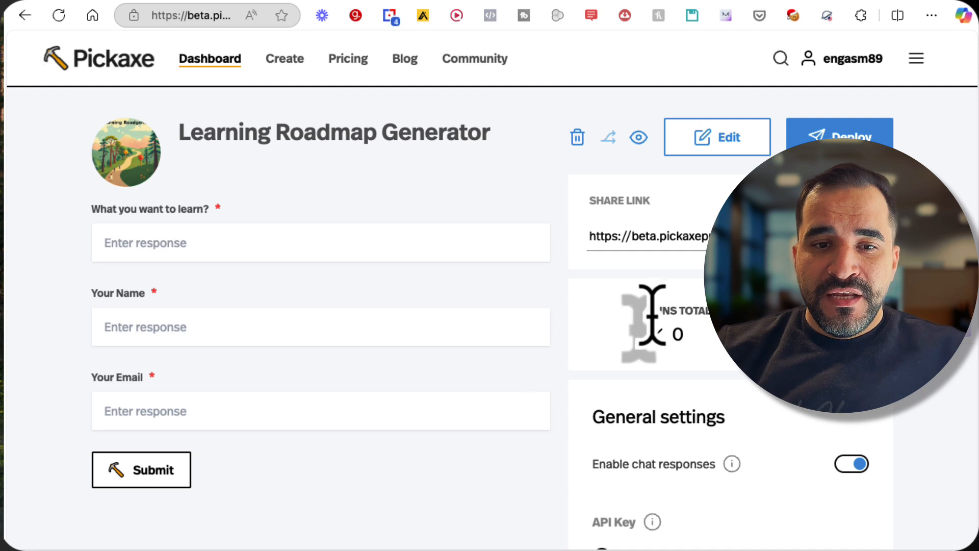
Step: Fill in the form with "Embedded System" as the skill plus the learner's name and email, and submit it
click(159, 243)
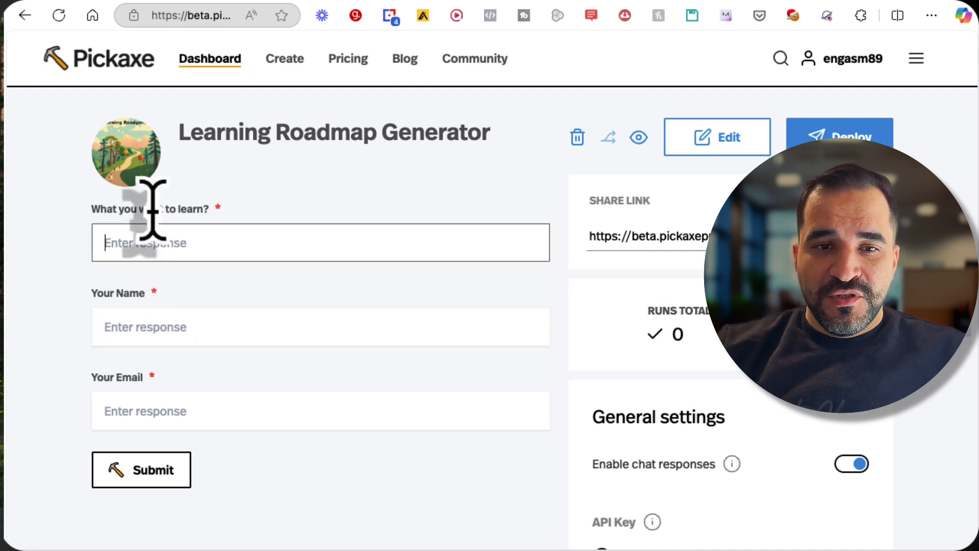
text(Embedded S)
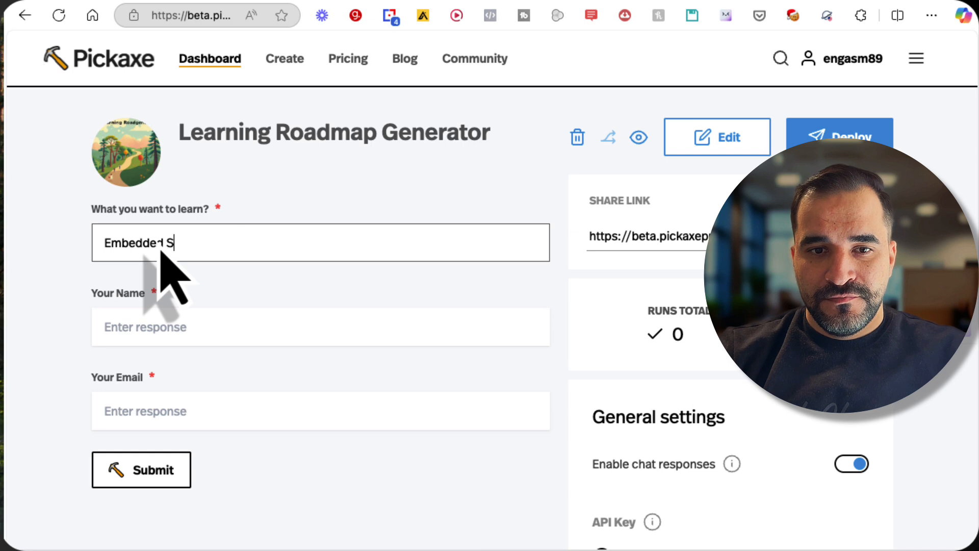
text(ystem)
key(Tab)
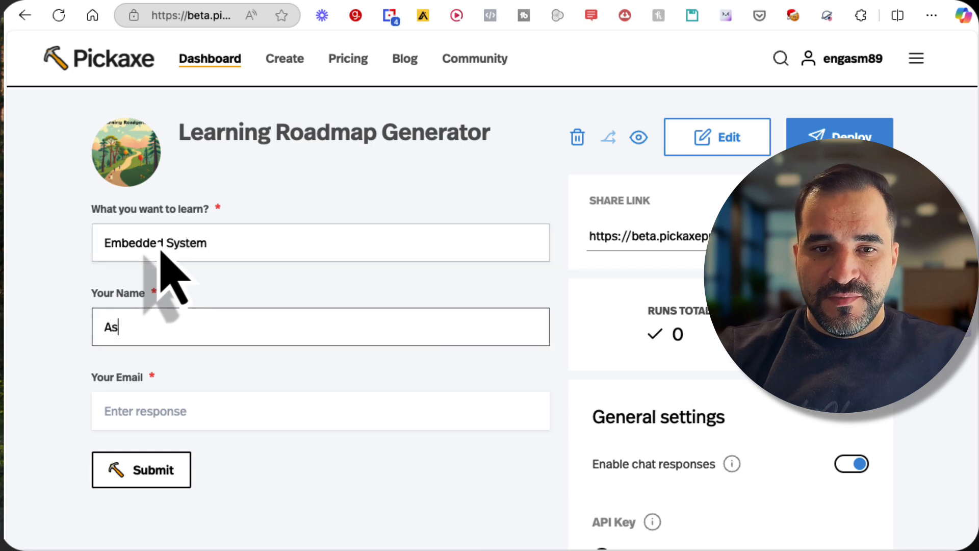
key(Tab)
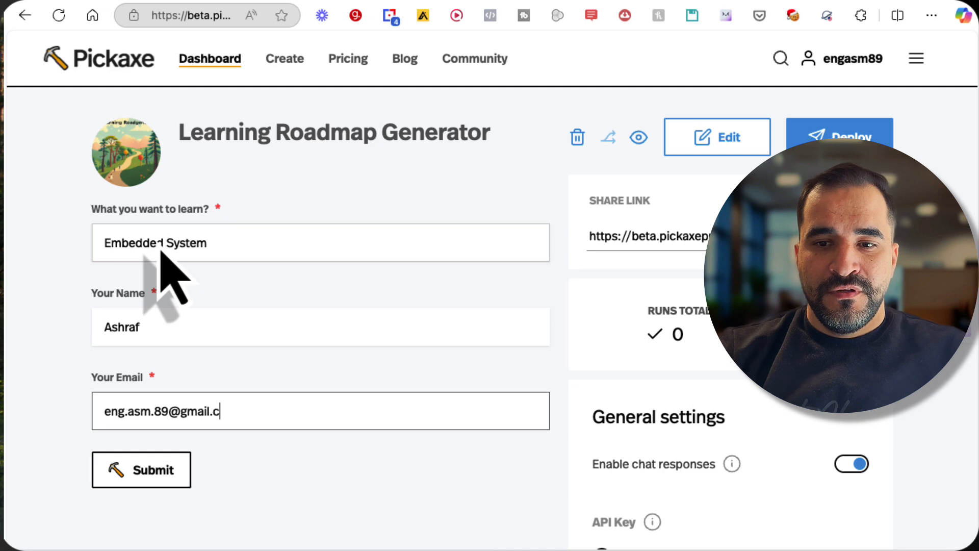
click(171, 482)
click(228, 409)
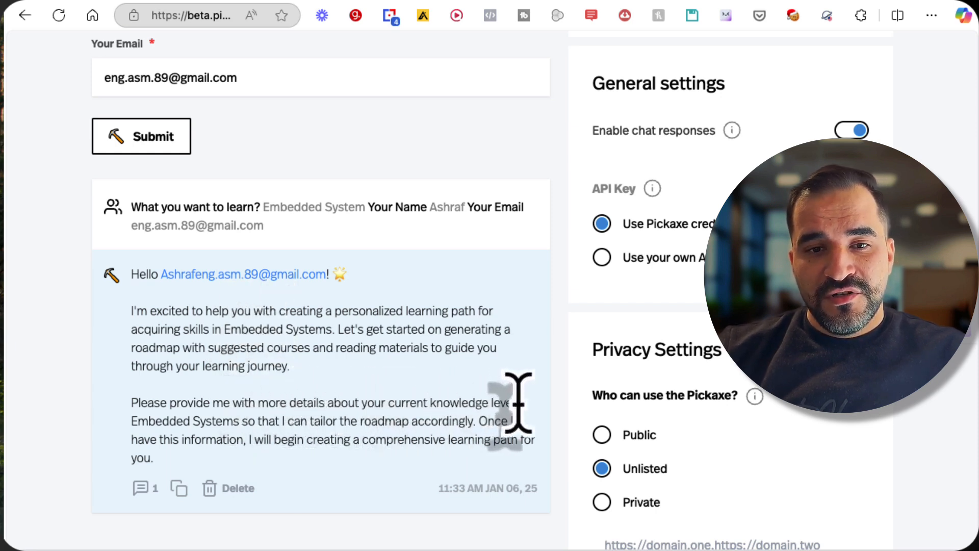
Step: Open the chat view of the generated response and send the reply "My knowledge is basic"
scroll(311, 423, down, 1)
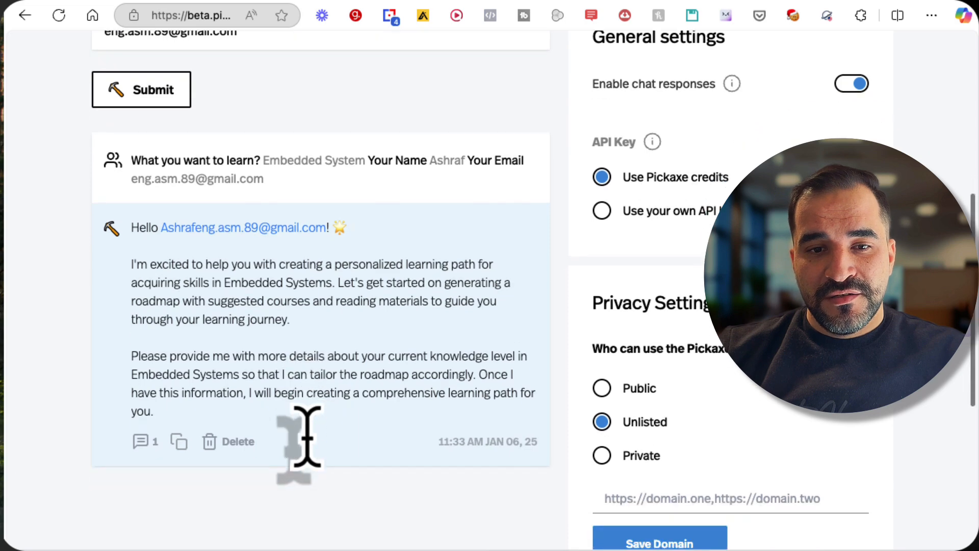
click(139, 443)
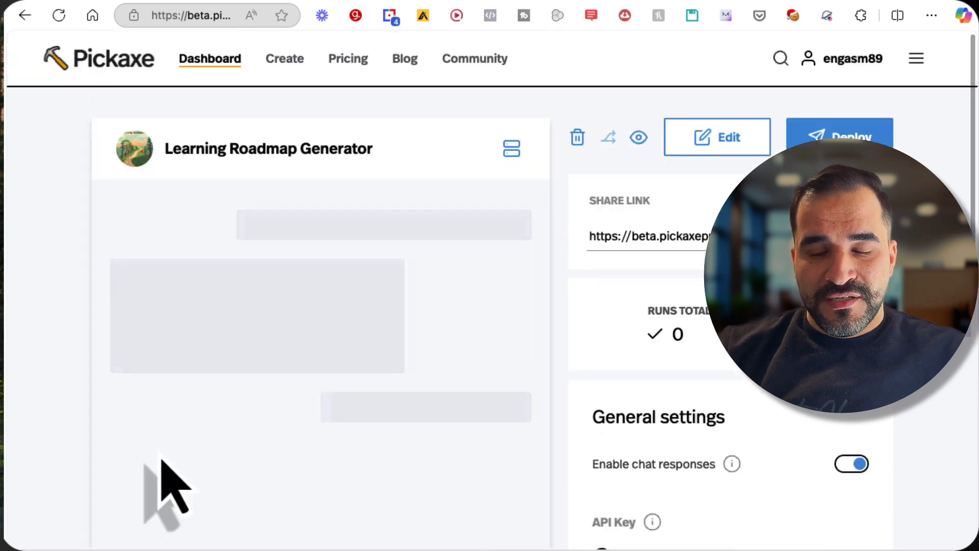
scroll(234, 367, down, 1)
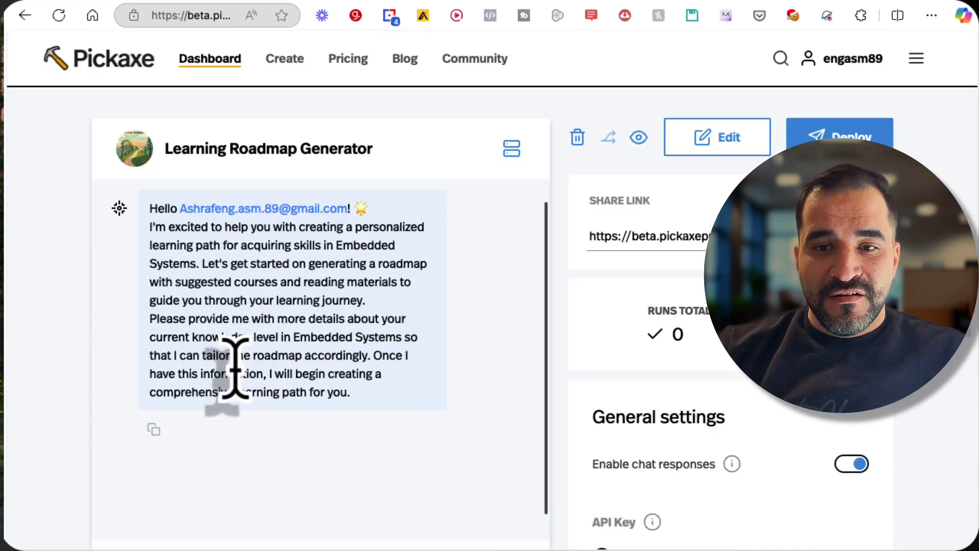
scroll(235, 368, down, 3)
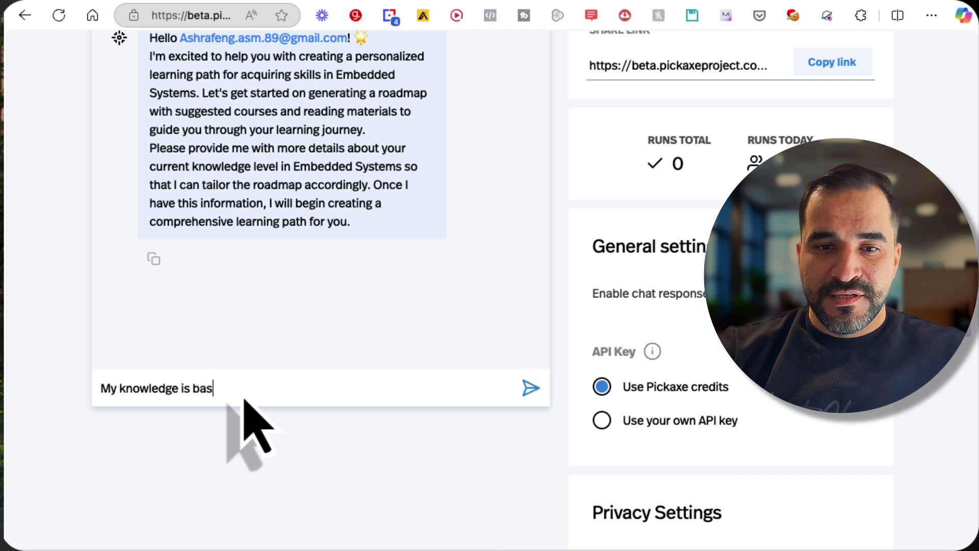
text(ic)
key(Return)
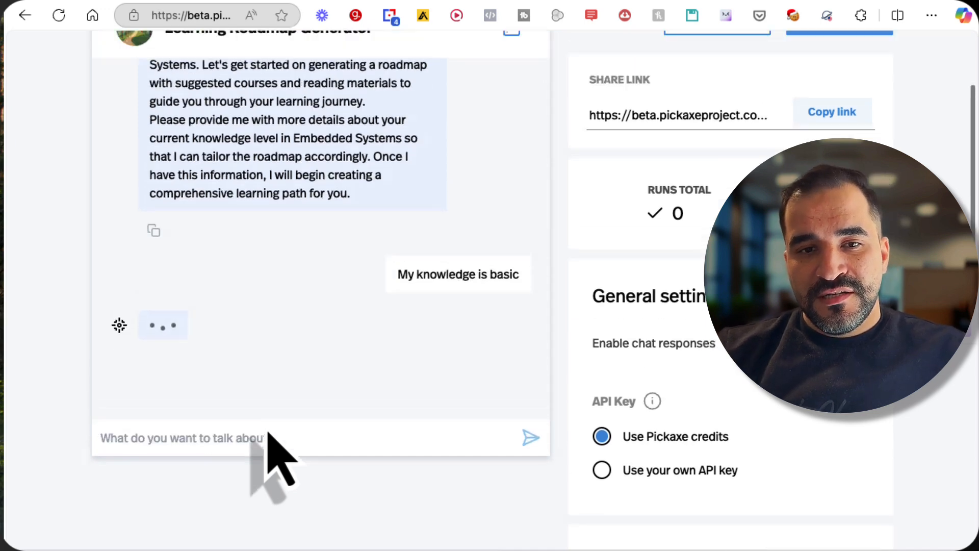
Step: Read through the chatbot's reply and send the question "where is the learning path?"
scroll(275, 459, up, 3)
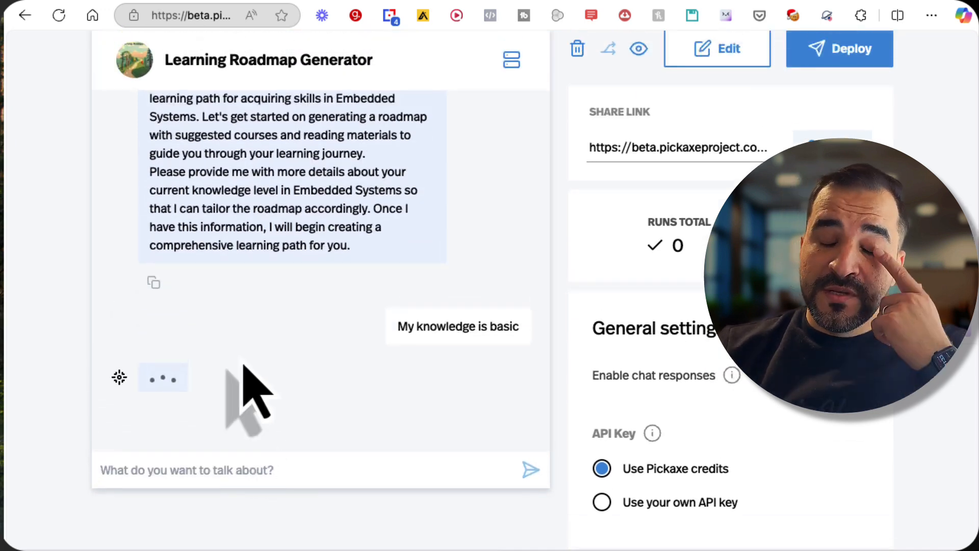
scroll(250, 392, down, 1)
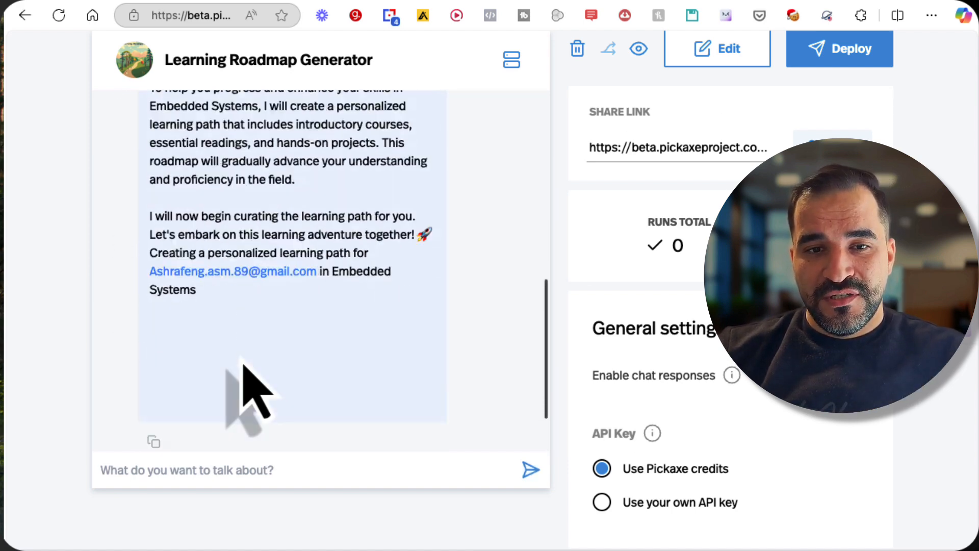
scroll(235, 287, up, 1)
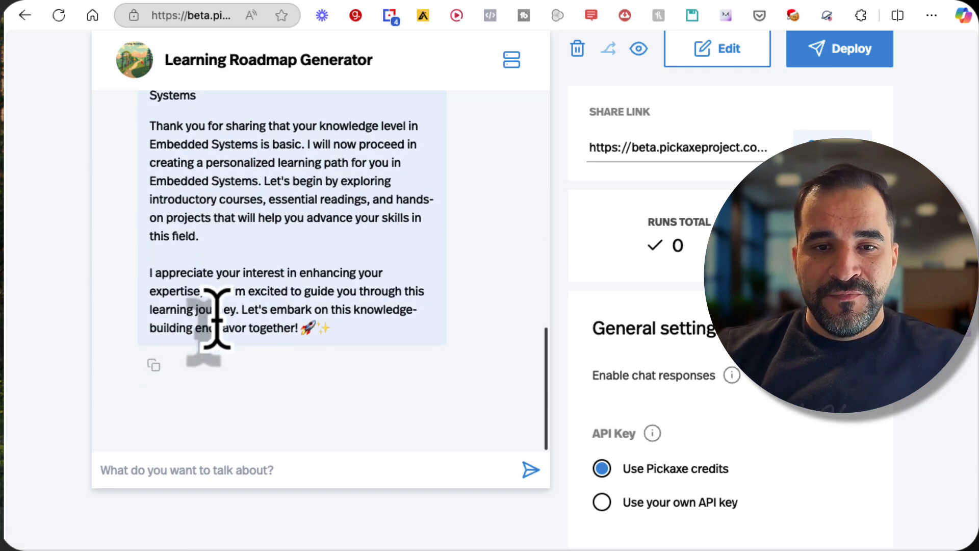
scroll(270, 267, up, 3)
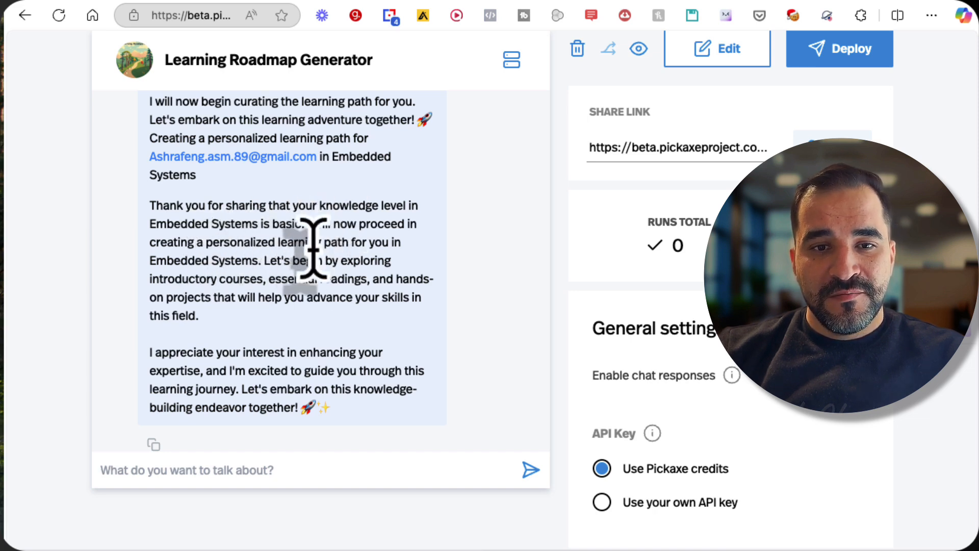
scroll(208, 351, down, 1)
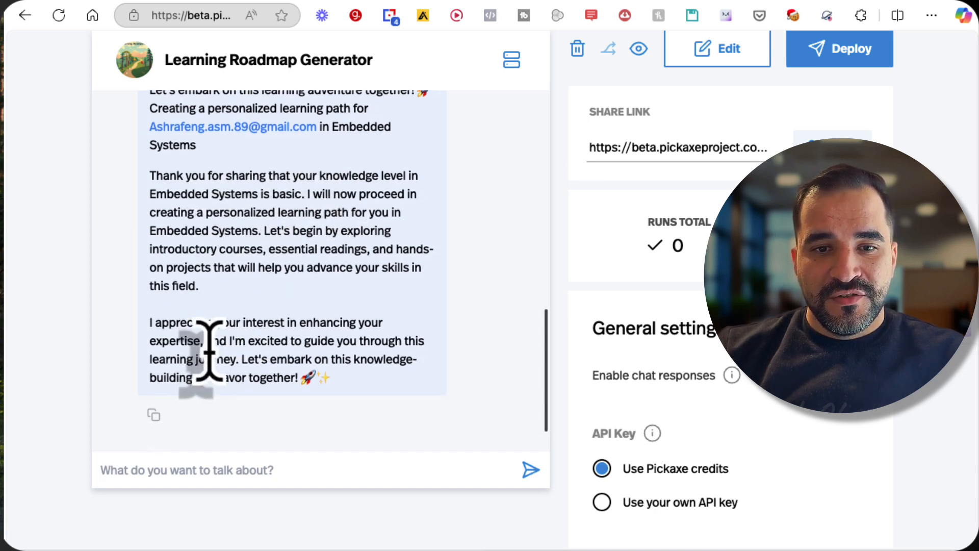
scroll(208, 351, down, 2)
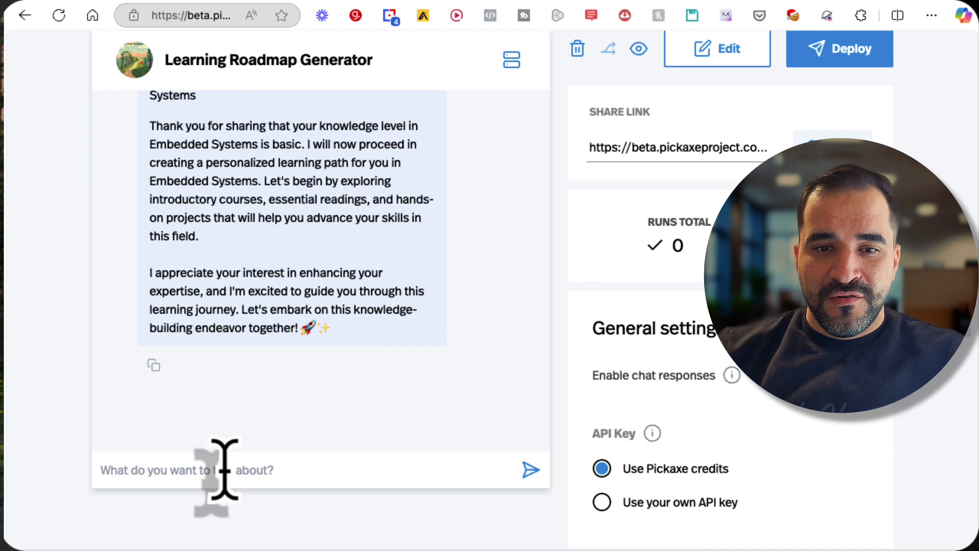
text(where is the learning)
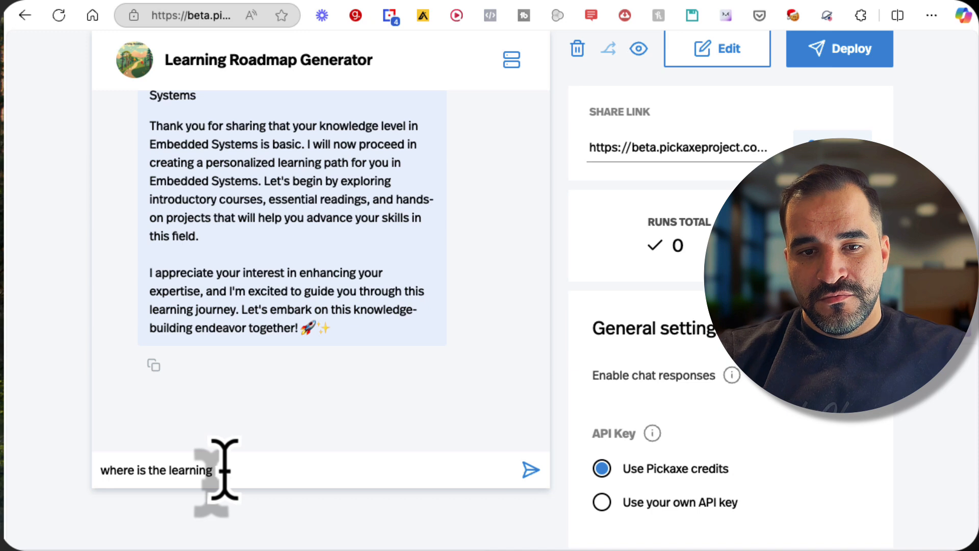
text(path?)
key(Return)
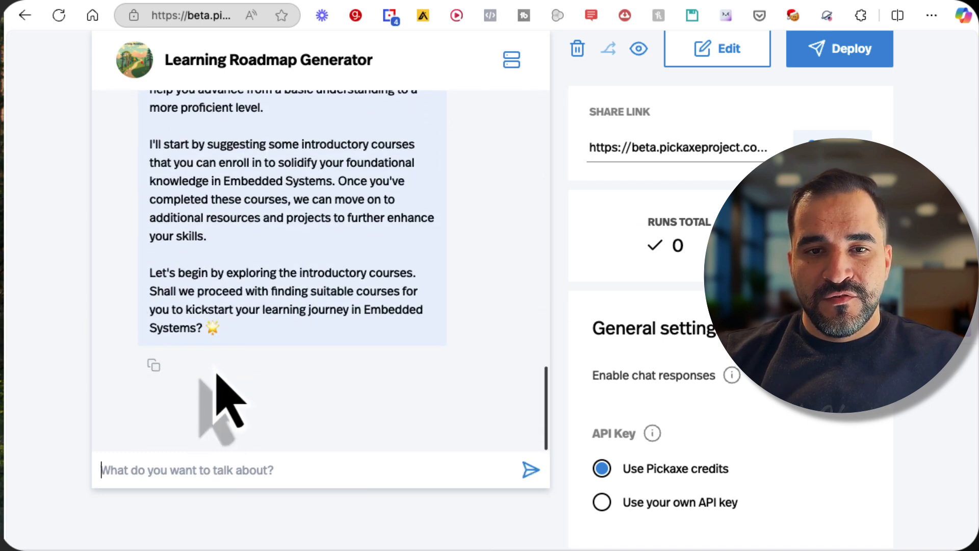
Step: Answer the chatbot's follow-up questions with "sure" and "yes", and review its responses
scroll(214, 357, up, 2)
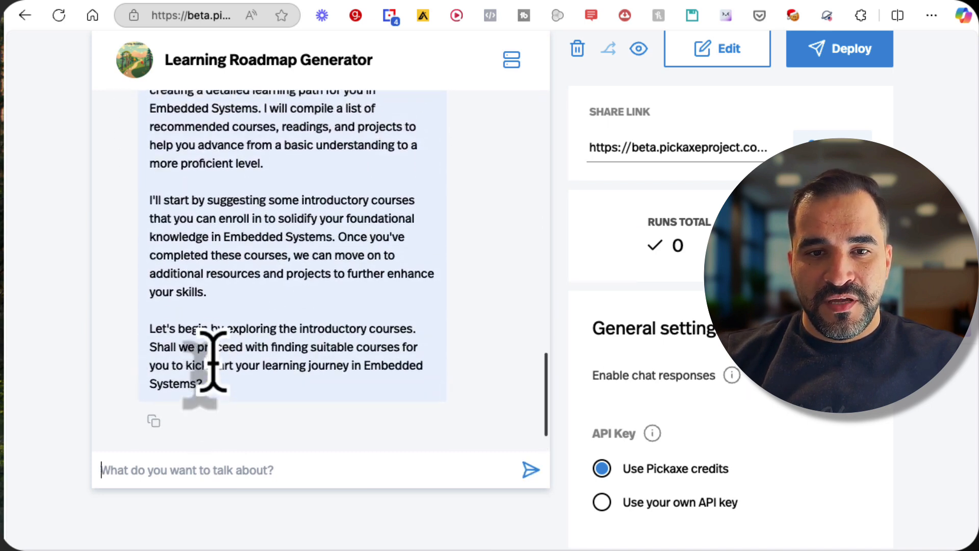
scroll(211, 357, down, 2)
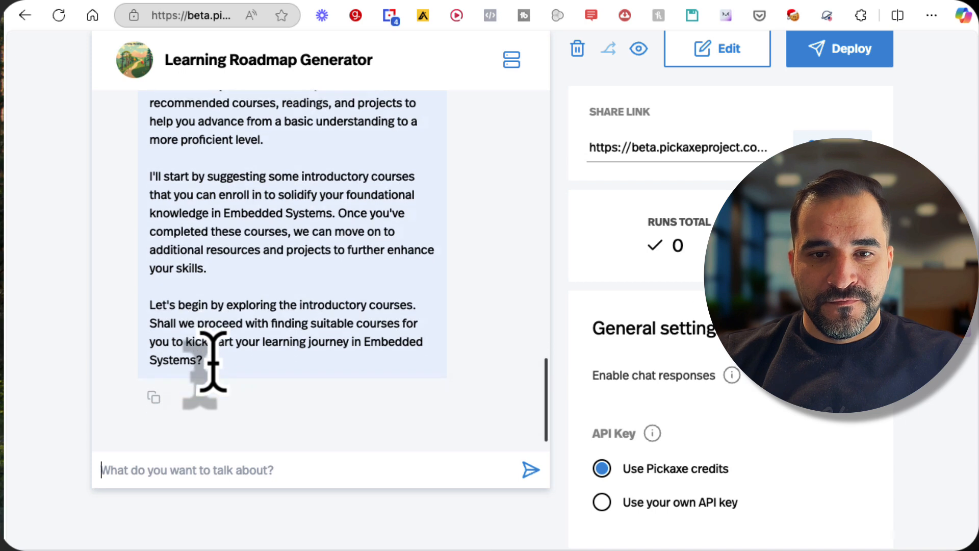
text(sure)
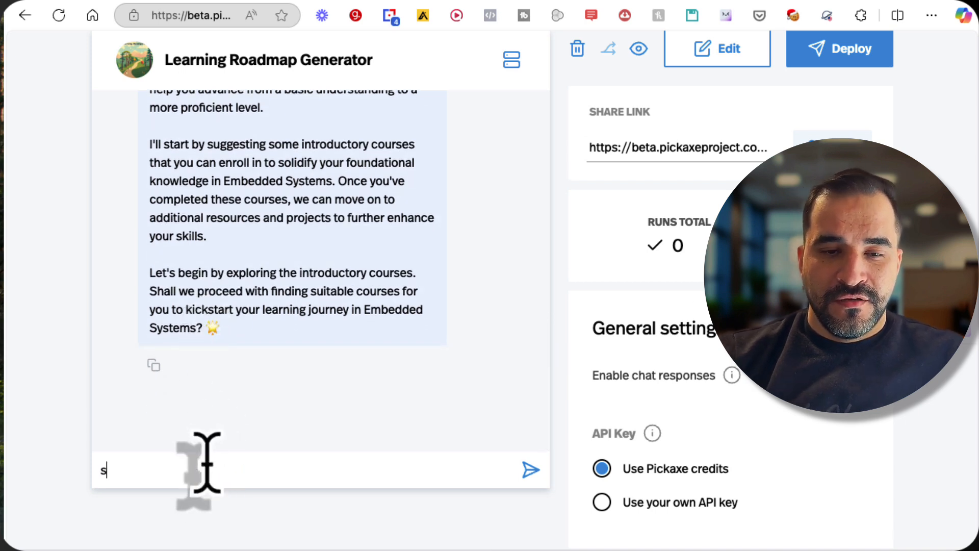
key(Return)
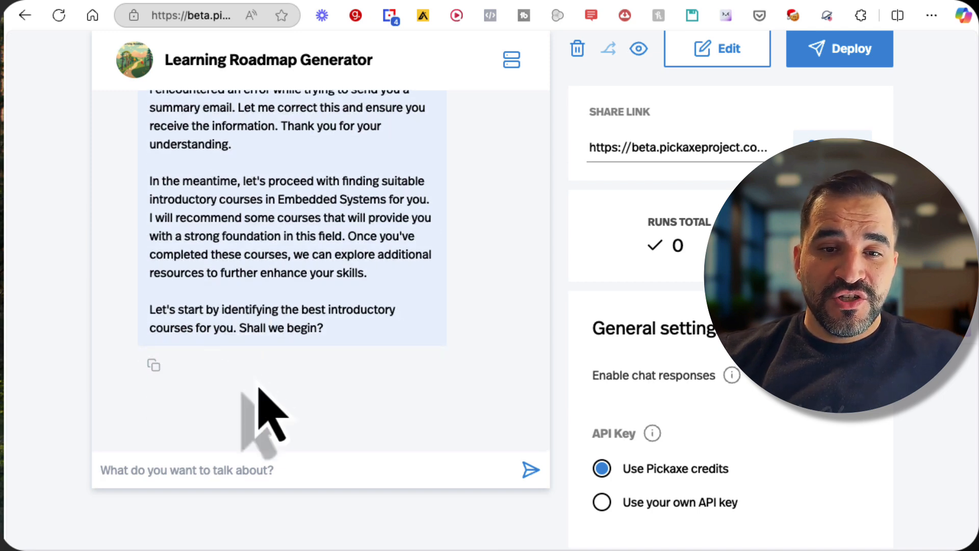
text(yes)
key(Return)
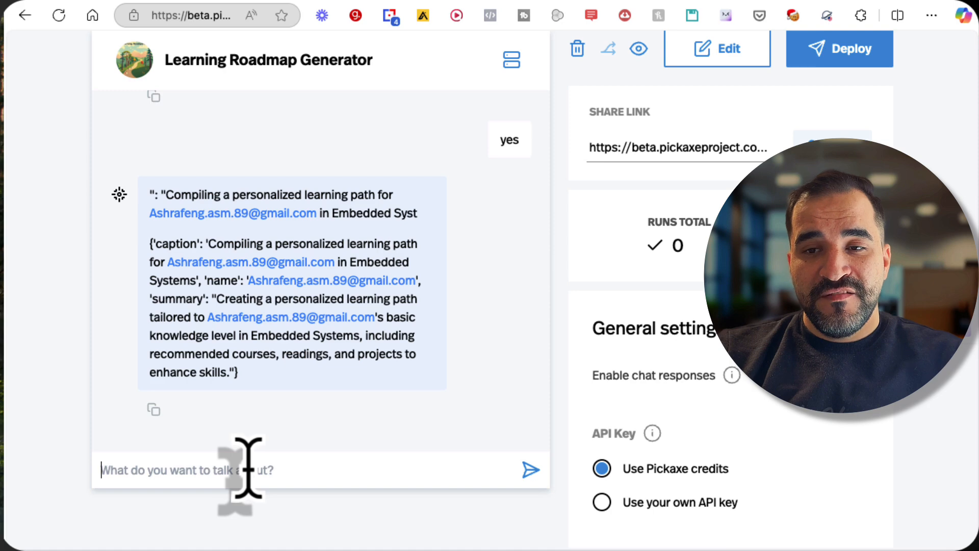
scroll(306, 407, down, 10)
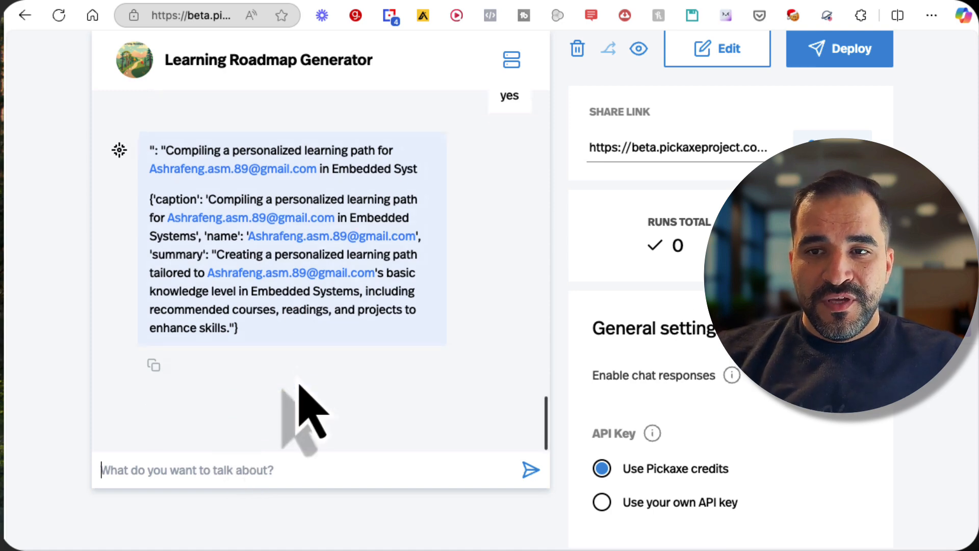
scroll(153, 327, up, 4)
scroll(46, 296, up, 3)
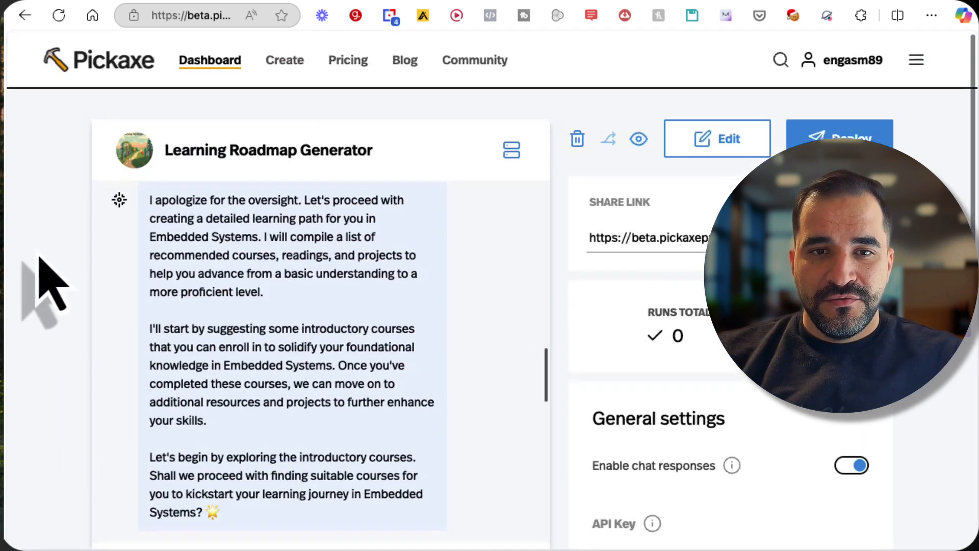
Step: Reopen the Learning Roadmap Generator for editing and copy the entire Prompt Frame text
click(730, 140)
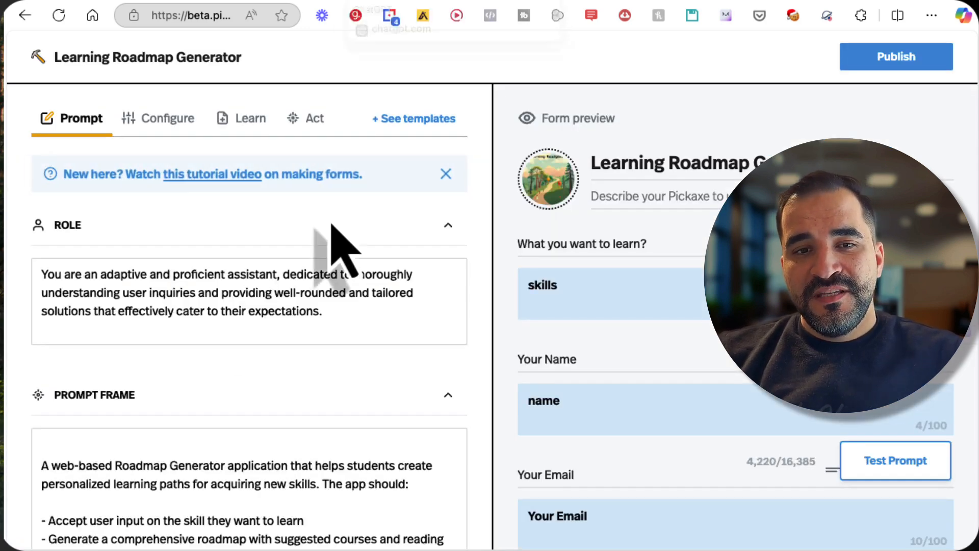
scroll(214, 404, down, 4)
click(234, 357)
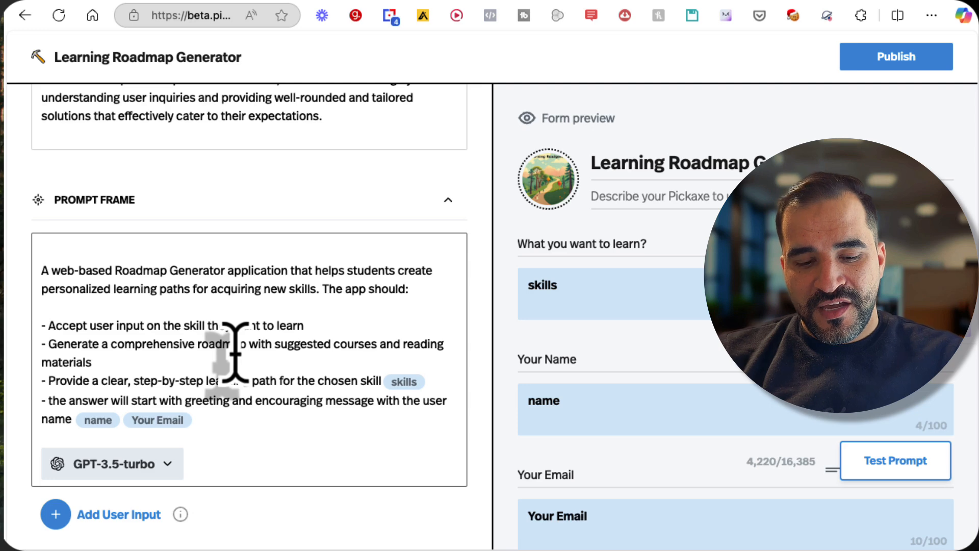
key(ctrl+a)
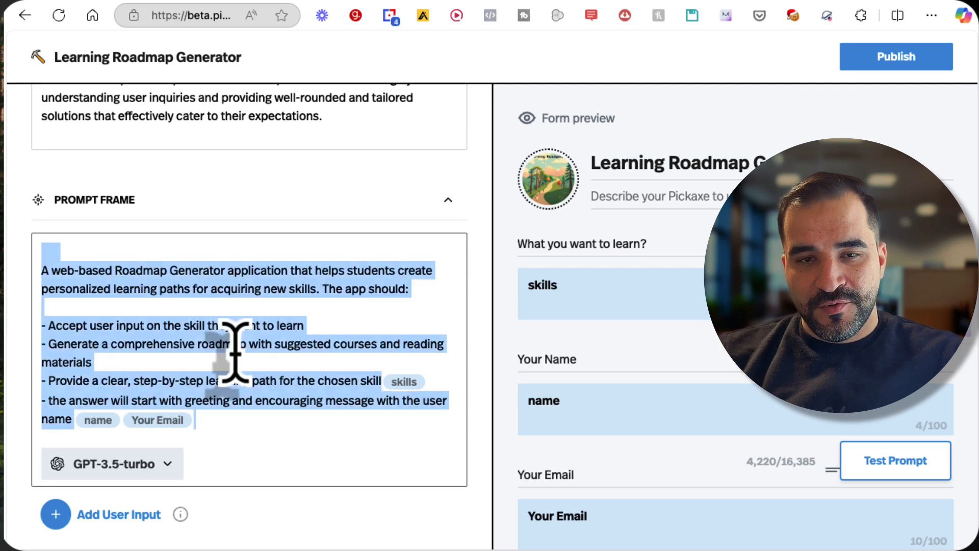
Step: Switch to ChatGPT, paste the copied prompt text into a new message and collapse the chat sidebar
click(419, 1)
click(97, 94)
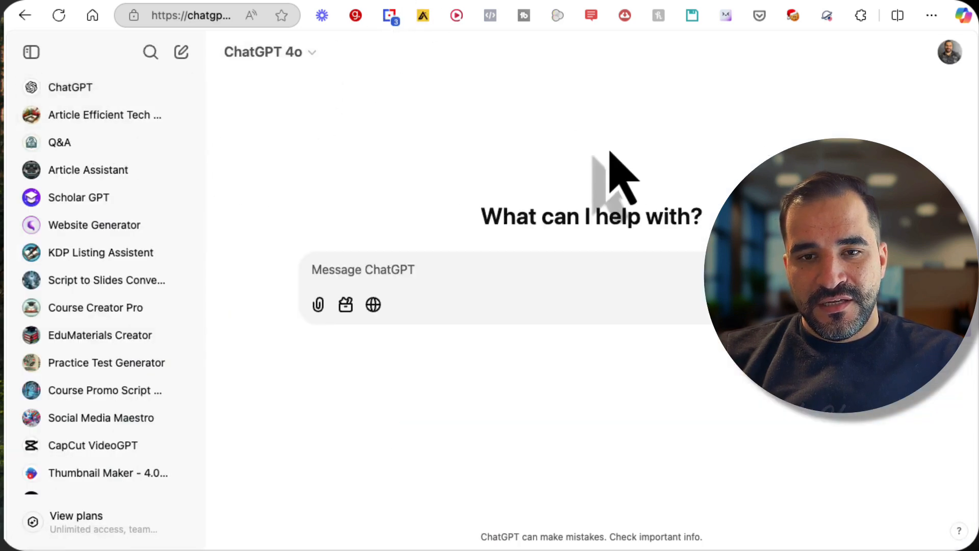
click(509, 271)
key(ctrl+v)
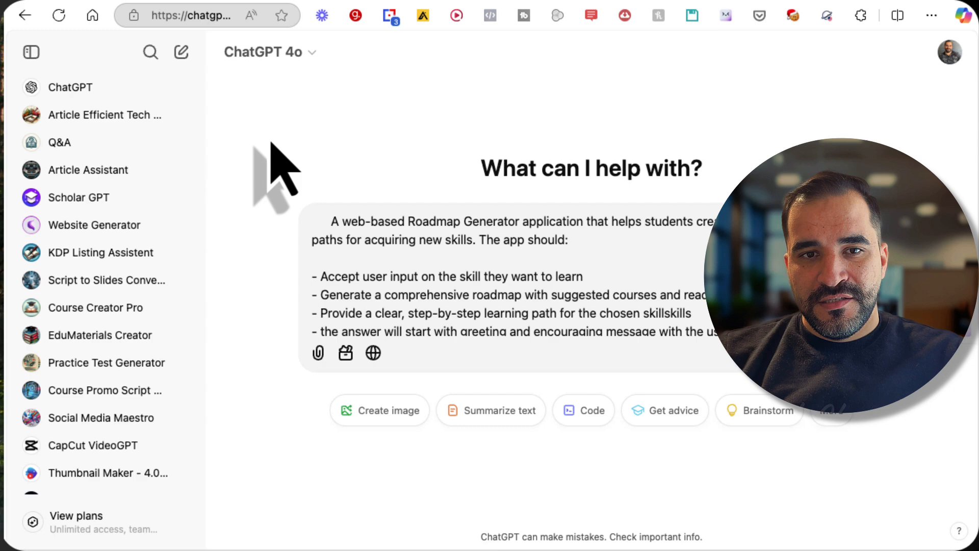
click(31, 52)
scroll(336, 286, down, 1)
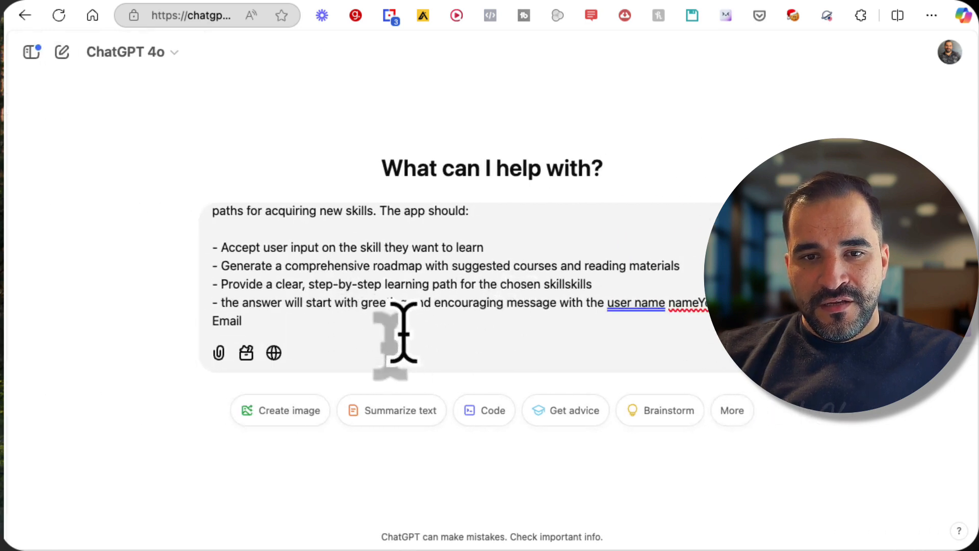
Step: Append a request for the perfect prompt without additional questions, the questions to ask students and where their answers go, and send the message
key(shift+Return)
key(shift+Return)
key(shift+Return)
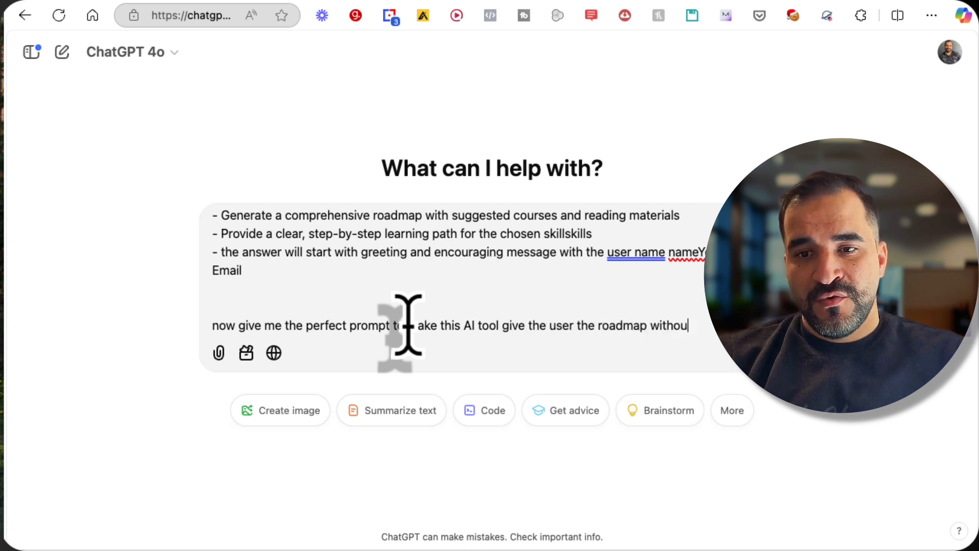
text(ion)
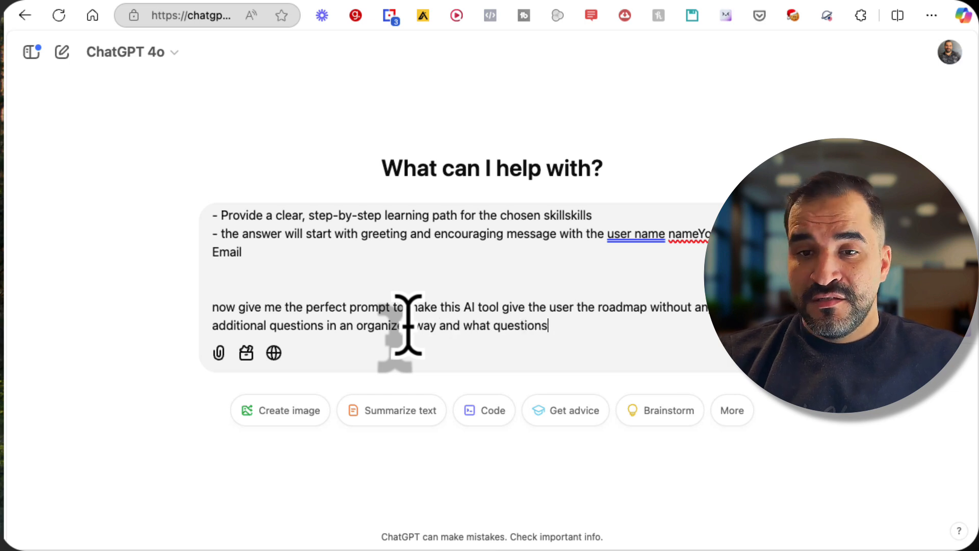
text(ould I ask)
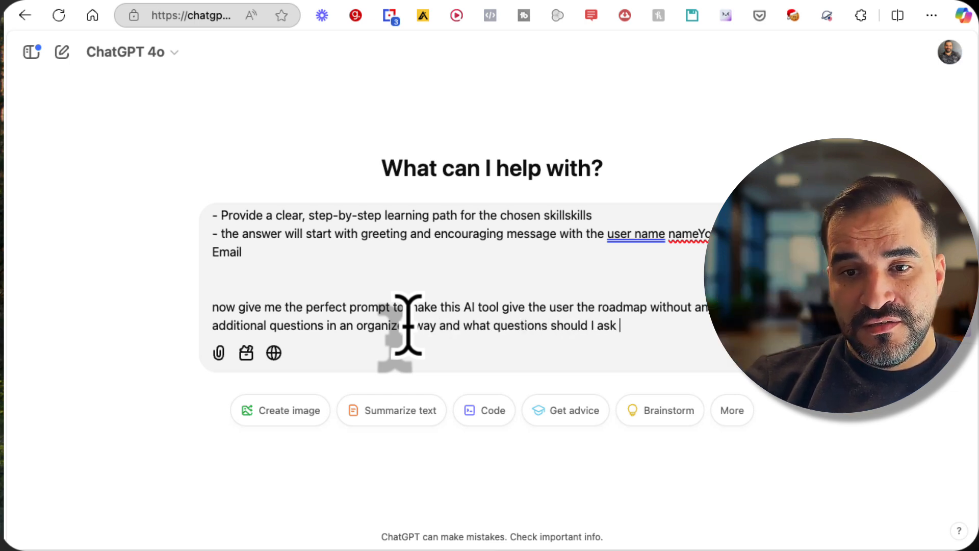
text( the student and w)
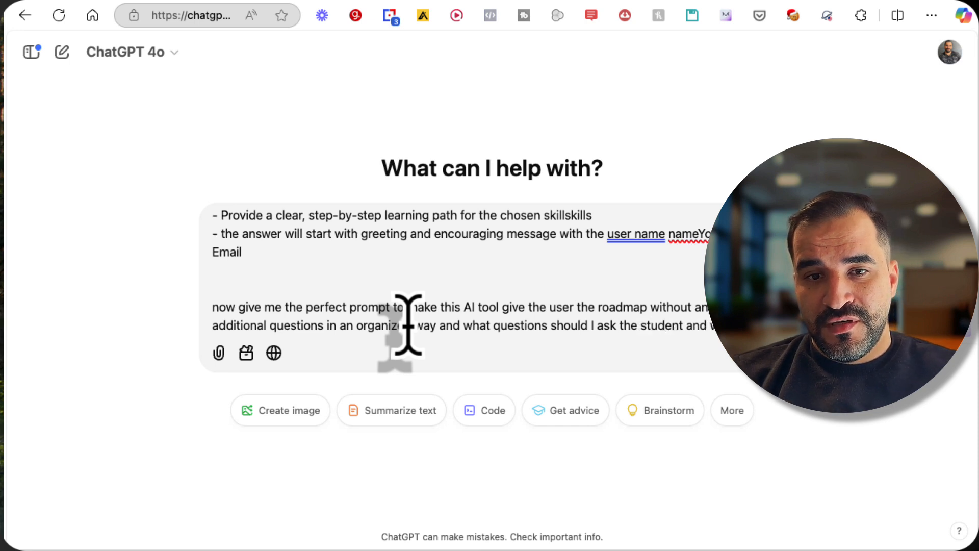
text(should put the answers in the pr)
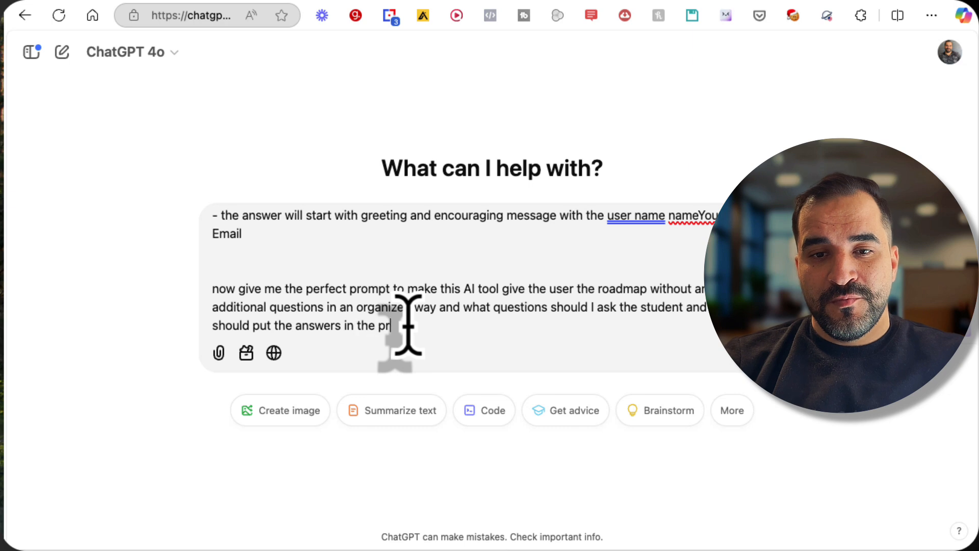
key(Return)
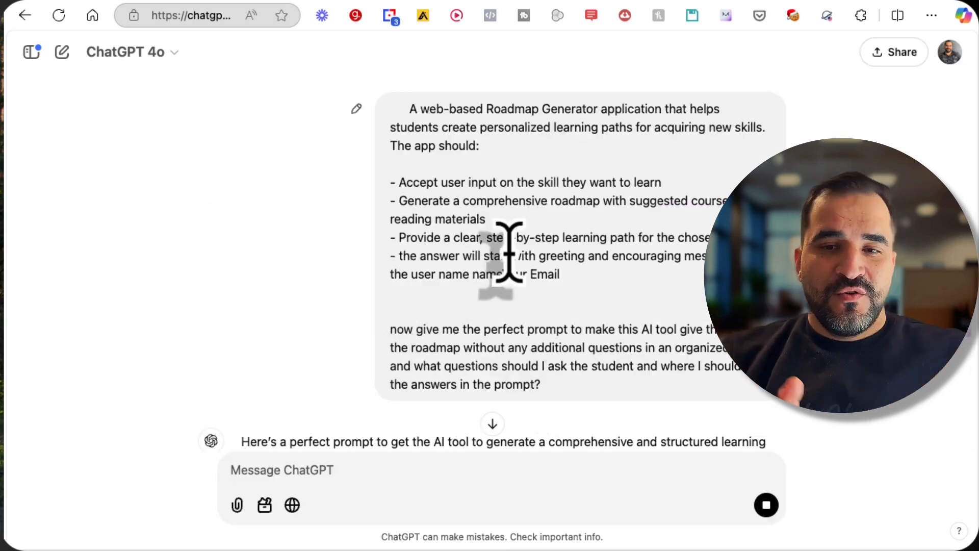
Step: Read through ChatGPT's reply, examining the prompt template, the student questions and the instructions for placing answers
click(493, 424)
scroll(421, 313, up, 3)
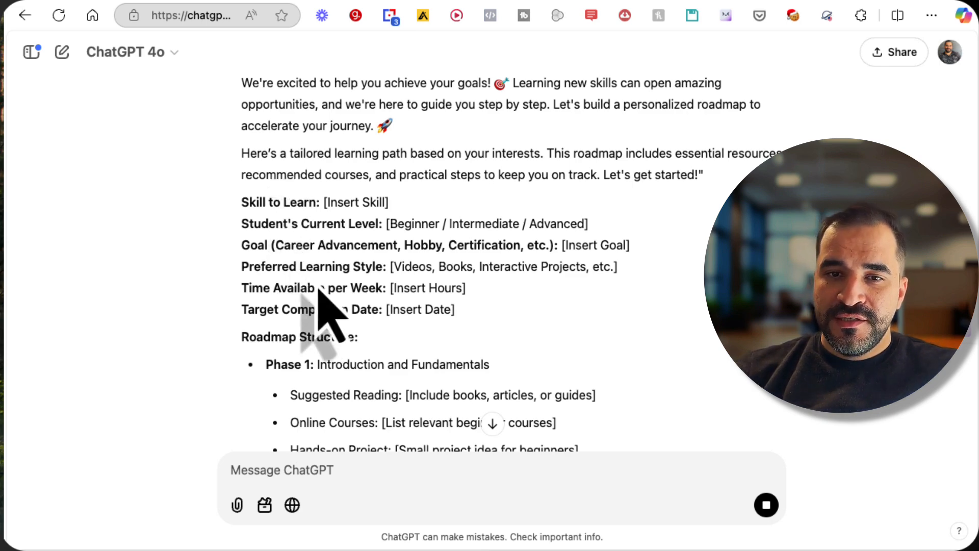
scroll(319, 289, down, 7)
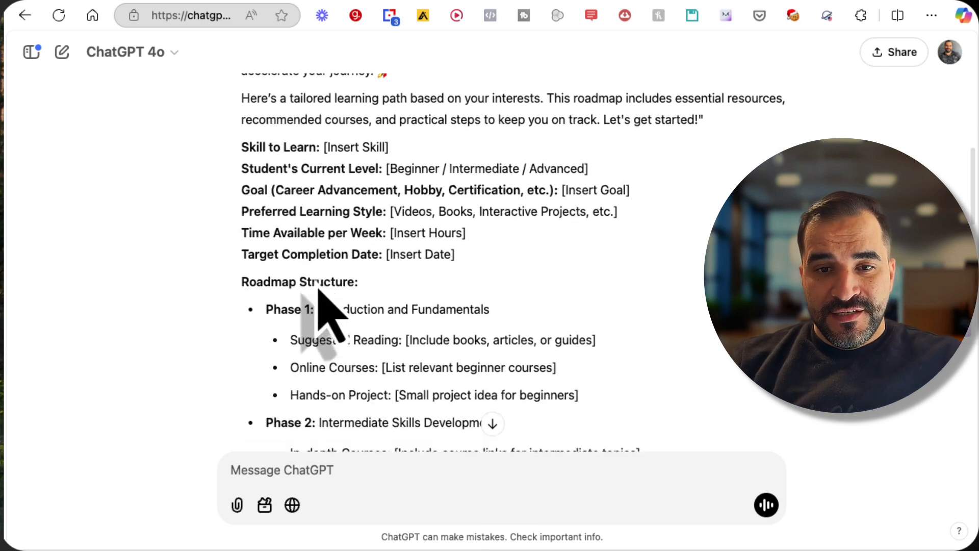
scroll(313, 278, down, 5)
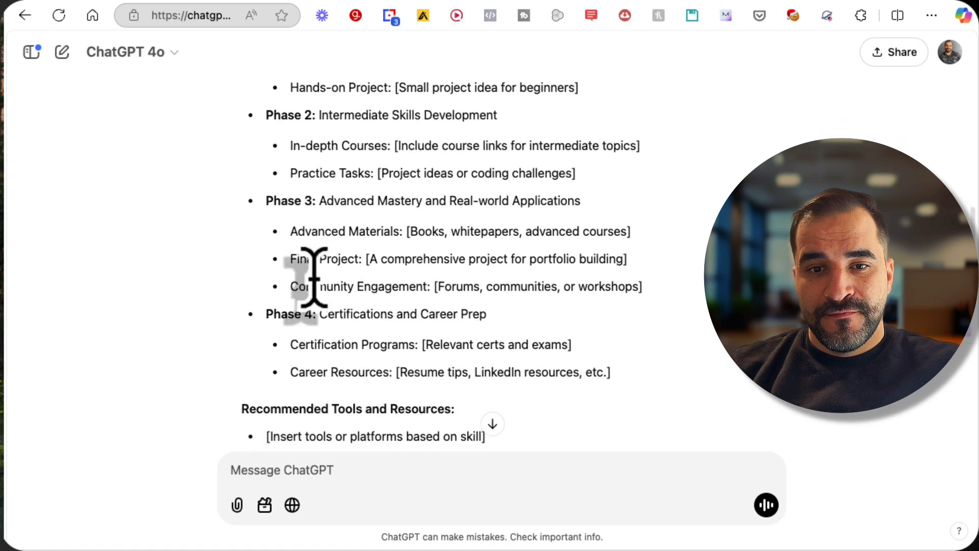
scroll(319, 296, down, 5)
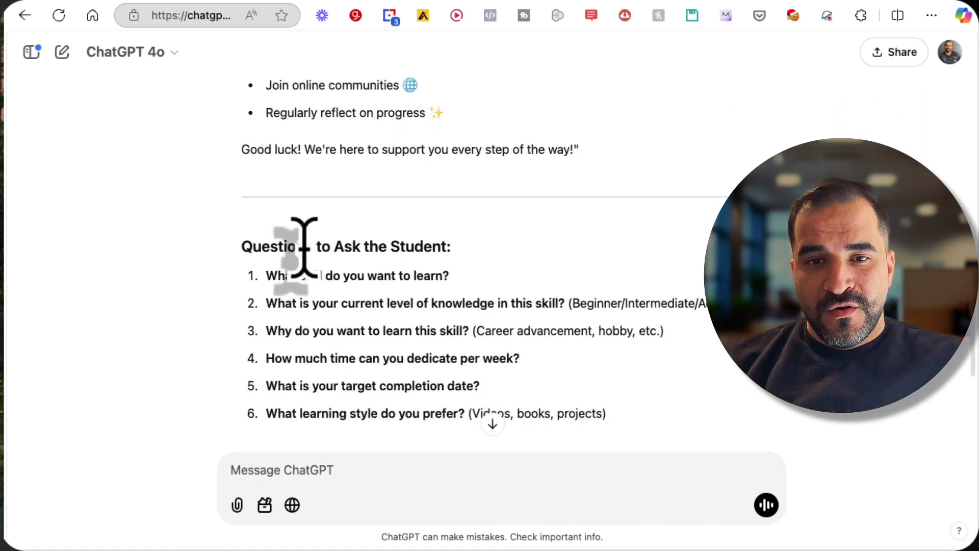
scroll(377, 278, down, 1)
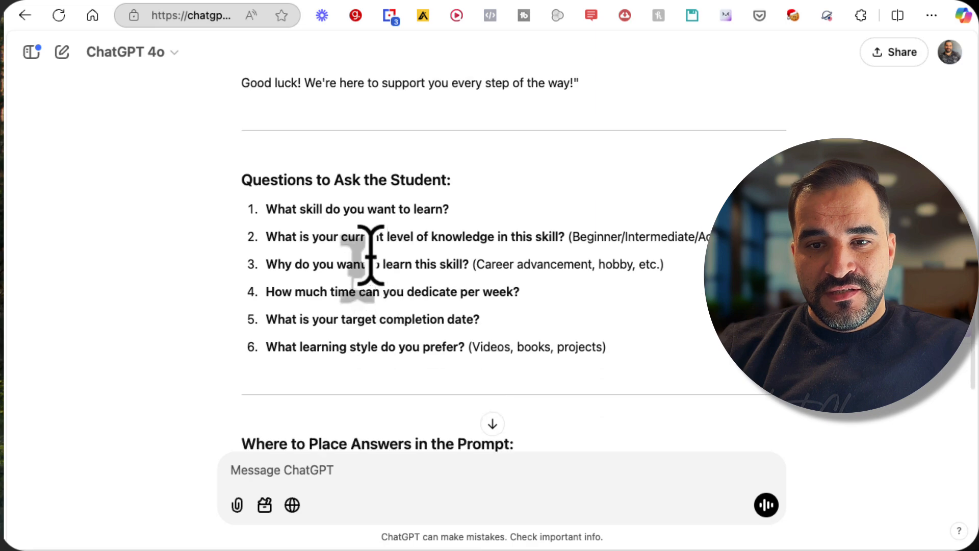
scroll(366, 349, down, 3)
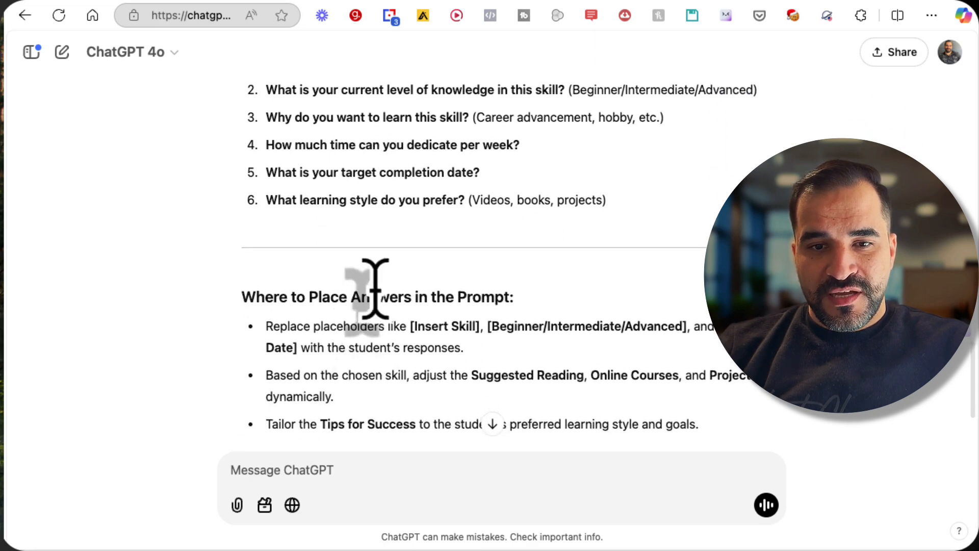
scroll(366, 329, up, 15)
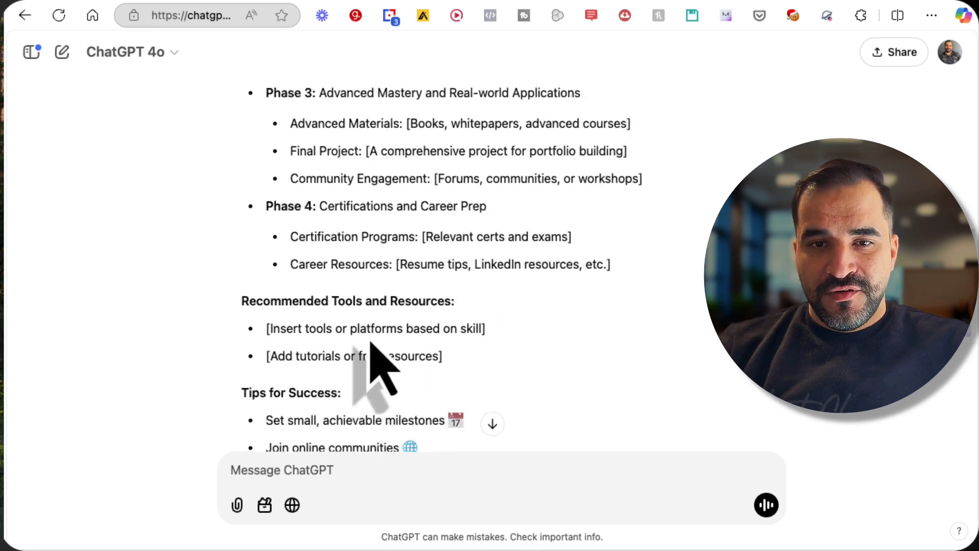
scroll(377, 362, up, 1)
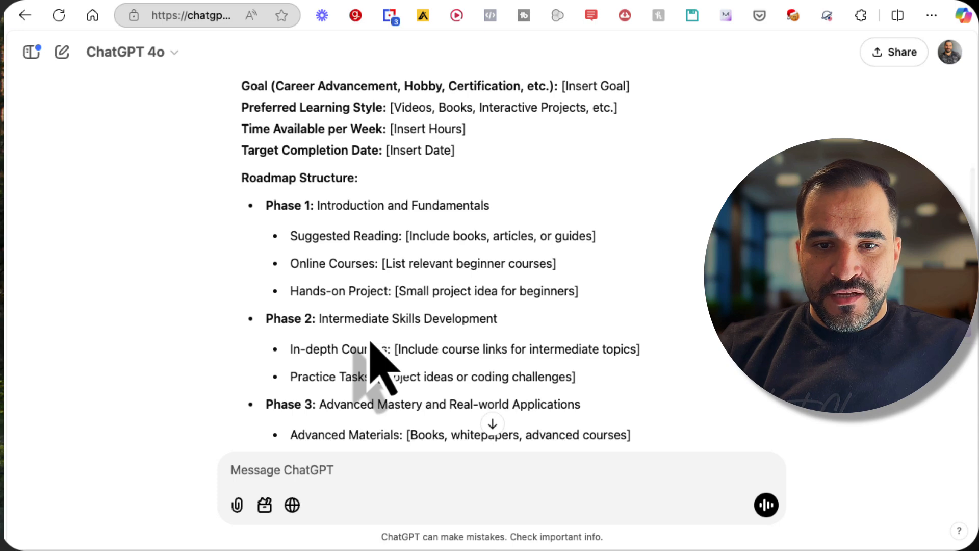
scroll(371, 342, up, 1)
scroll(371, 342, up, 1)
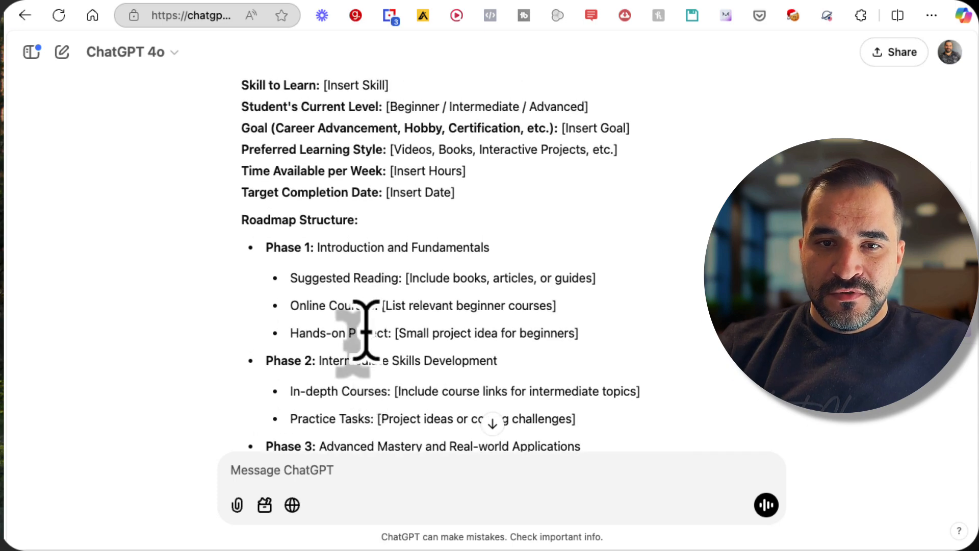
scroll(300, 196, up, 6)
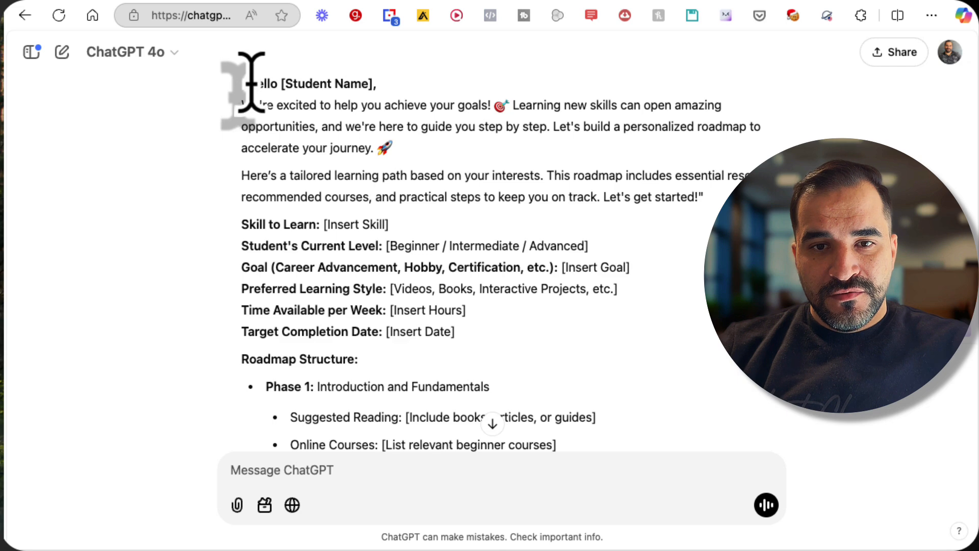
scroll(259, 171, up, 4)
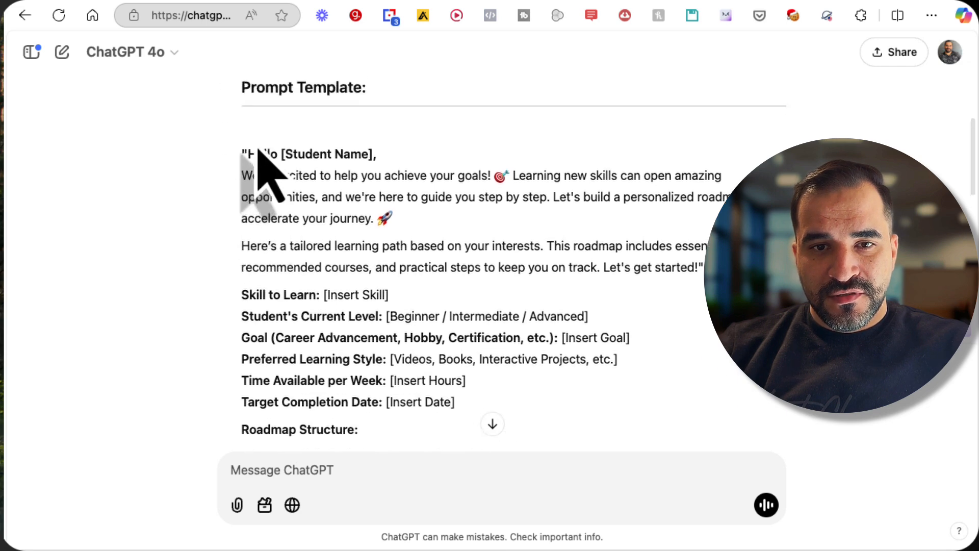
scroll(257, 149, down, 3)
scroll(258, 150, up, 5)
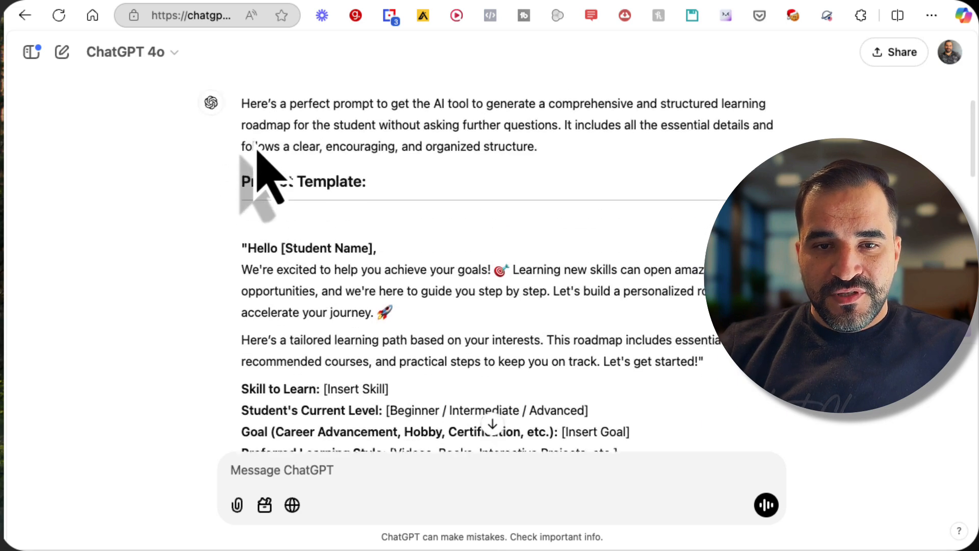
Step: Copy the prompt template from "Hello [Student Name]" through the closing "Good luck!" line and review the copied sections
scroll(255, 145, down, 5)
drag(241, 138, 597, 272)
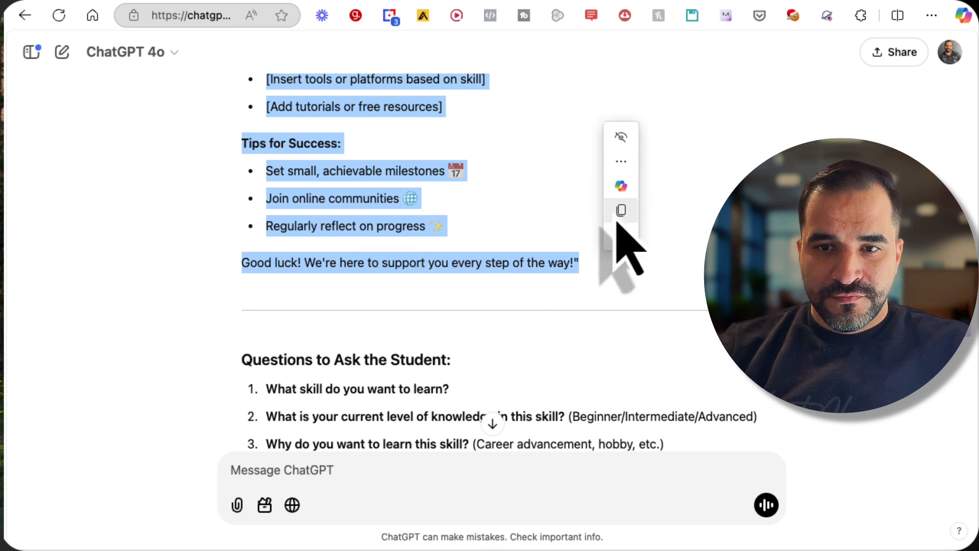
click(628, 211)
scroll(436, 224, up, 3)
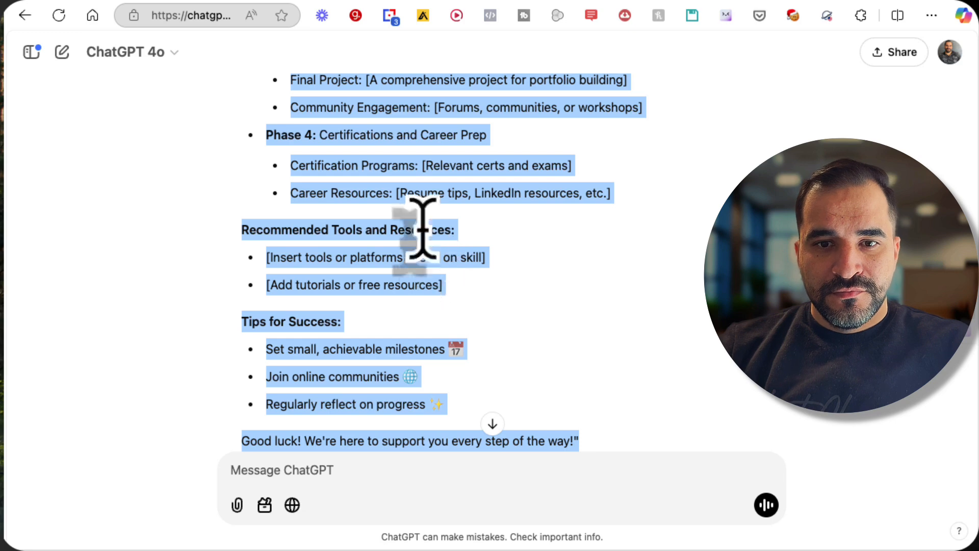
scroll(408, 260, up, 3)
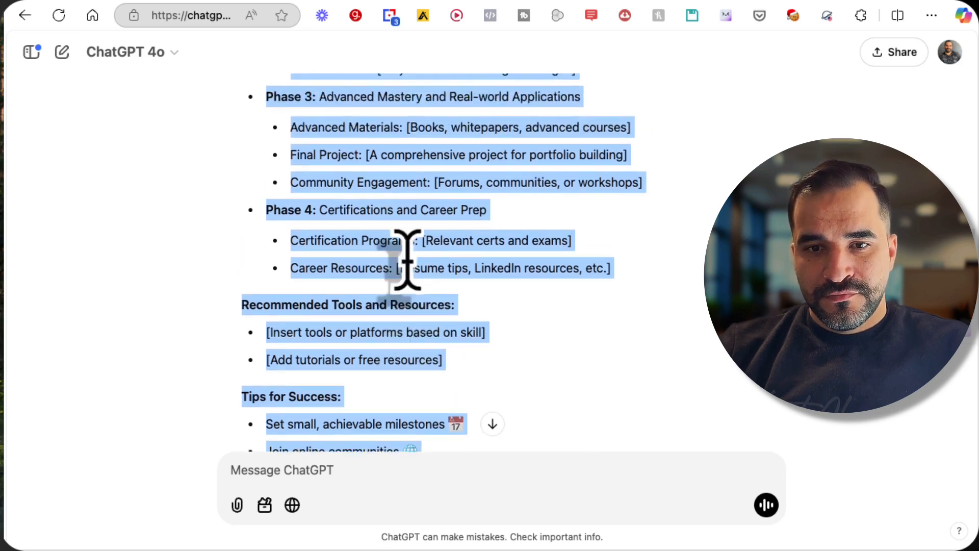
scroll(407, 260, up, 2)
scroll(411, 284, up, 3)
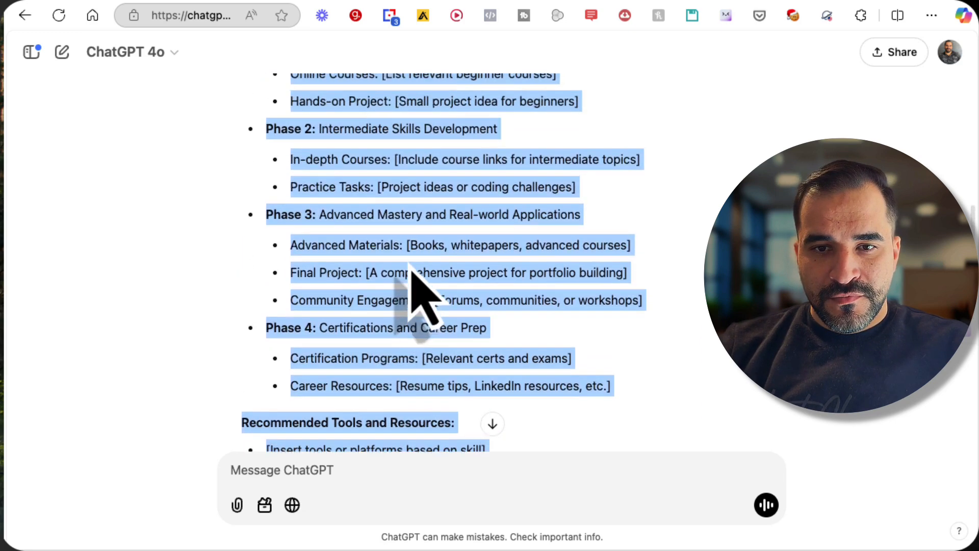
scroll(408, 263, up, 4)
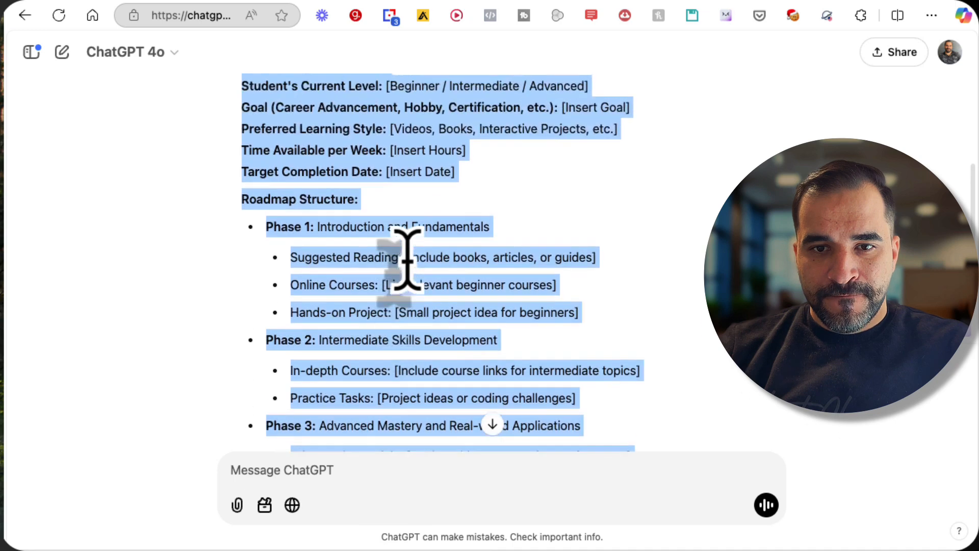
scroll(408, 260, up, 2)
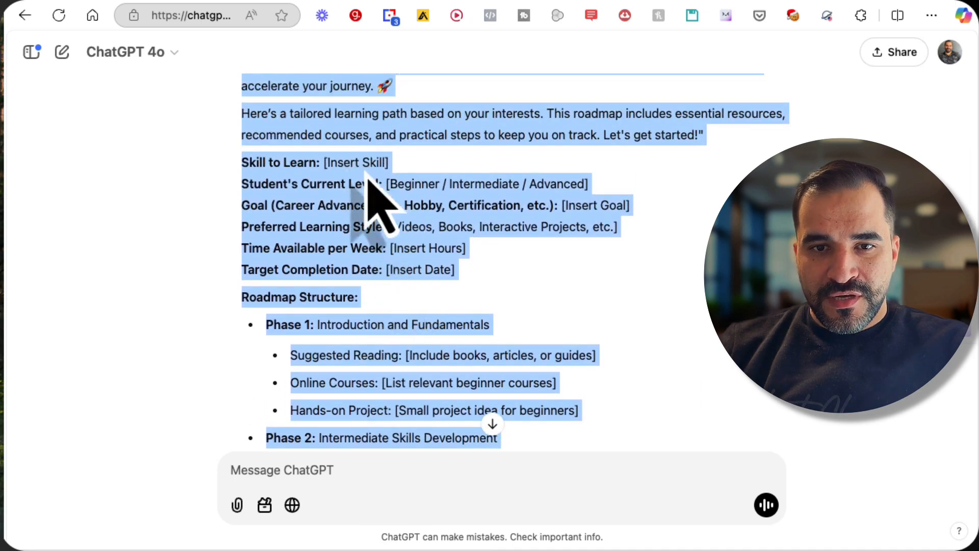
Step: Switch to the Learning Roadmap Generator editor in Pickaxe and replace the entire Prompt Frame text with the copied template
click(312, 1)
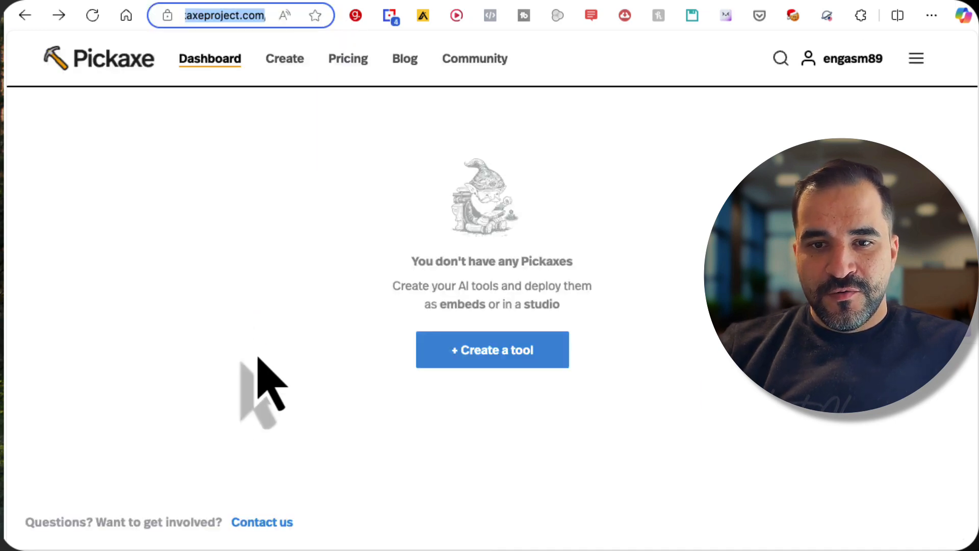
click(605, 2)
click(320, 345)
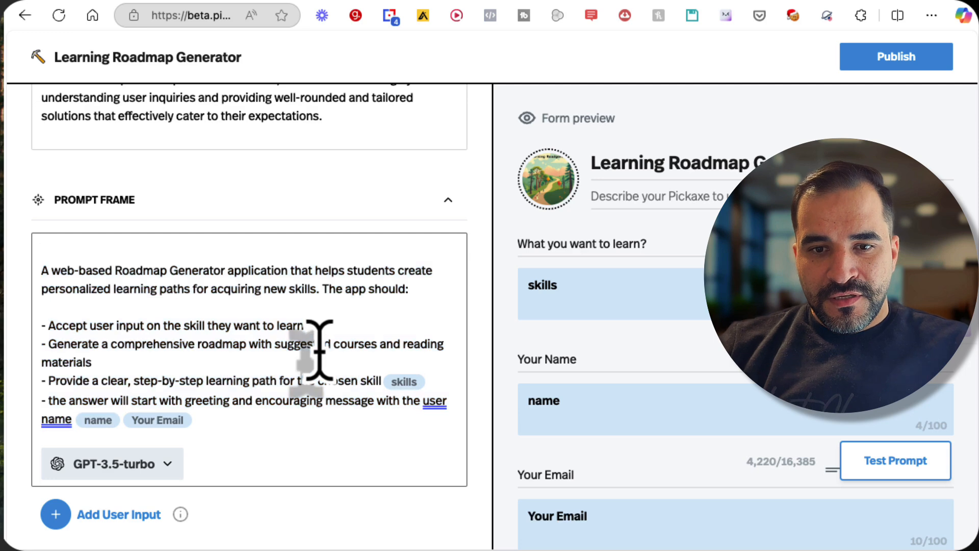
key(ctrl+a)
key(ctrl+v)
scroll(295, 372, down, 2)
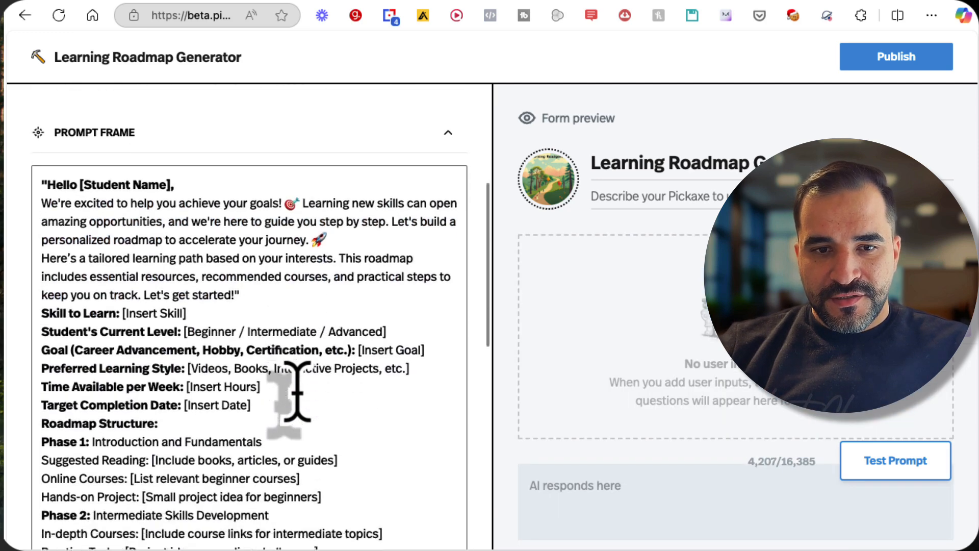
Step: Delete the [Insert Skill] placeholder after "Skill to Learn:" in the Prompt Frame
scroll(295, 393, down, 1)
drag(204, 263, 123, 263)
key(BackSpace)
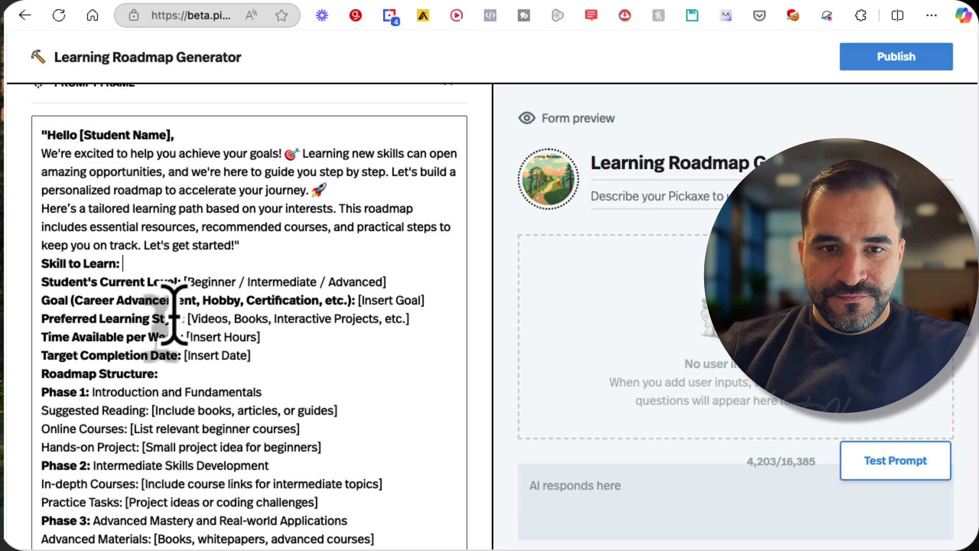
Step: Add two user inputs to the prompt, starting at the emptied "Skill to Learn:" line
scroll(184, 324, down, 2)
scroll(188, 329, down, 5)
scroll(188, 327, up, 7)
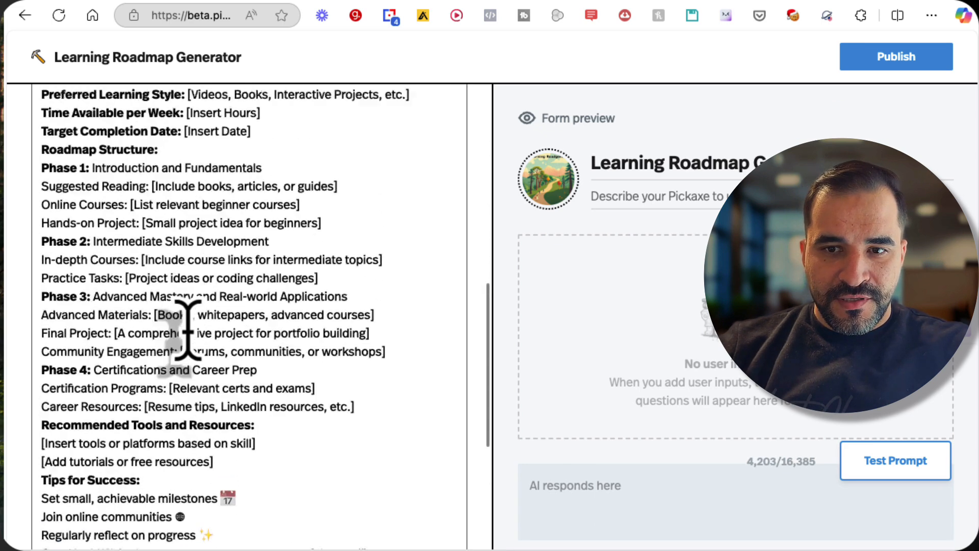
scroll(188, 331, down, 1)
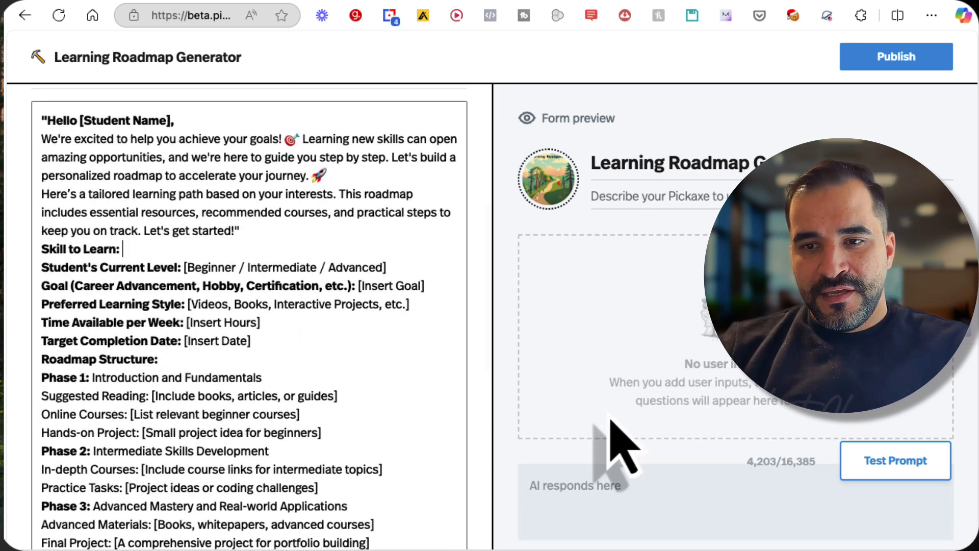
scroll(306, 408, down, 1)
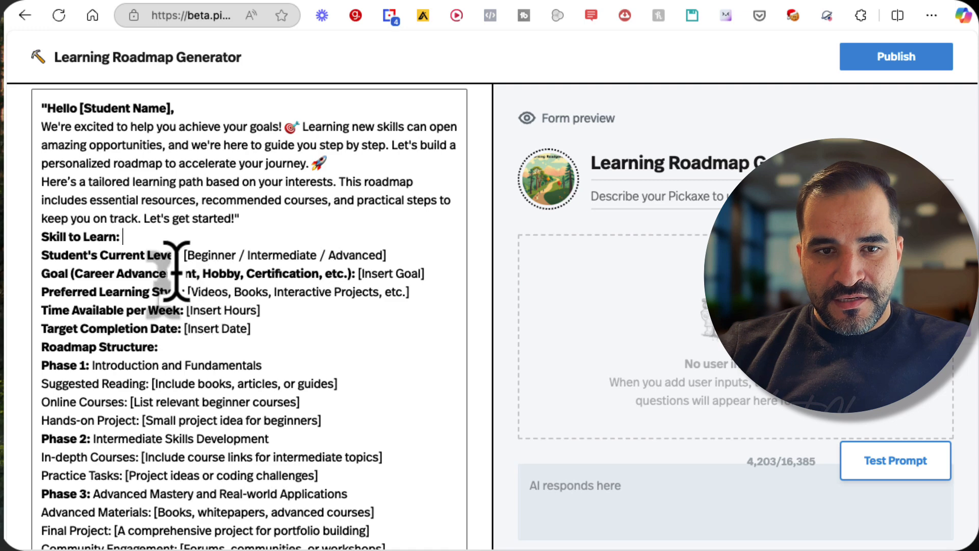
scroll(220, 344, down, 5)
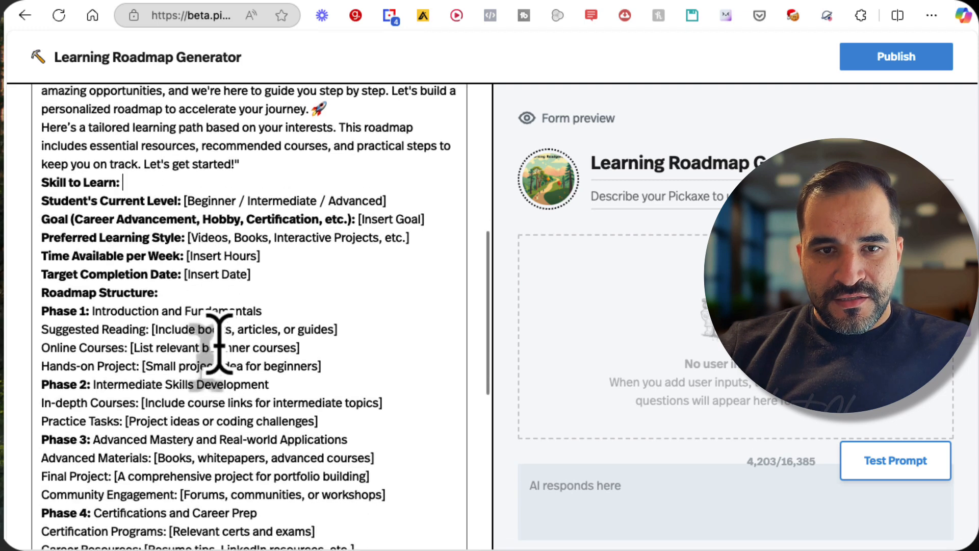
scroll(219, 344, down, 2)
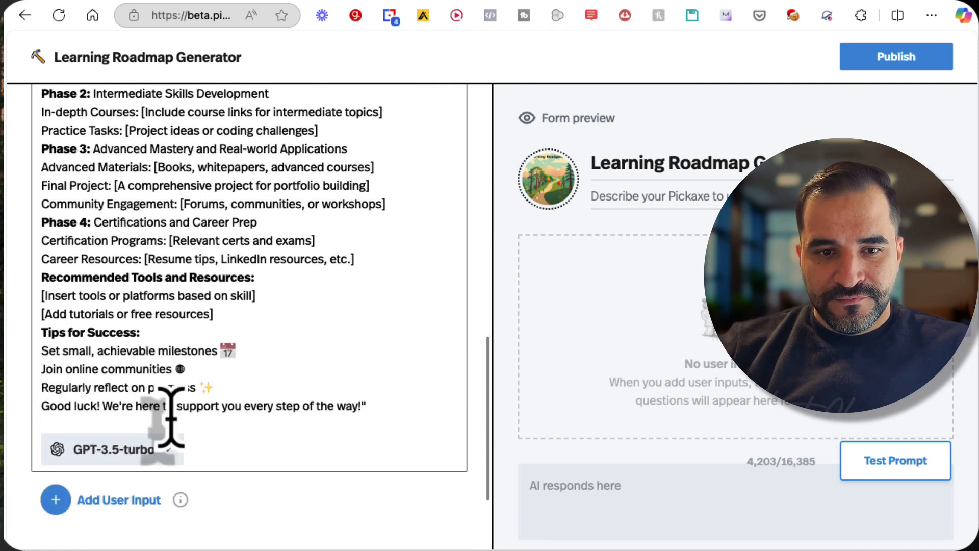
click(120, 473)
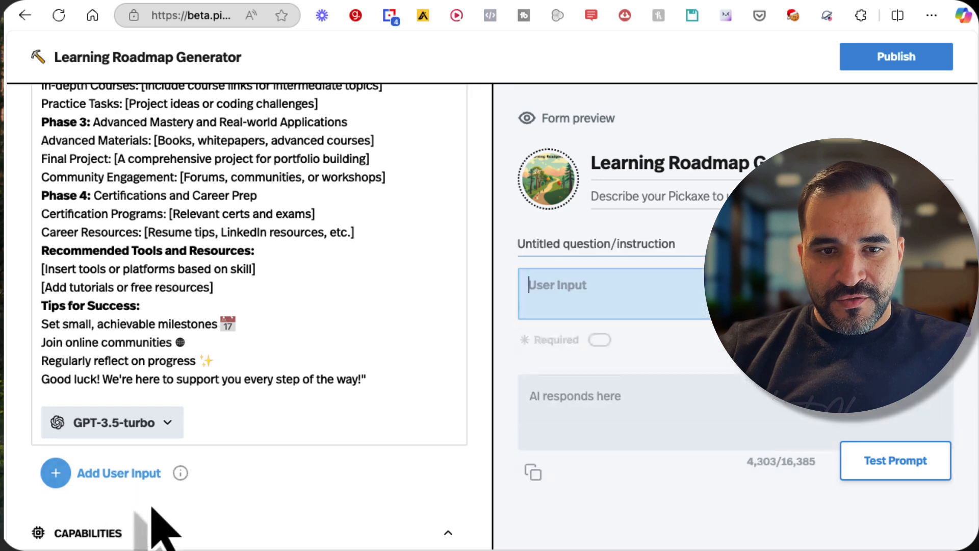
click(135, 474)
scroll(137, 466, up, 5)
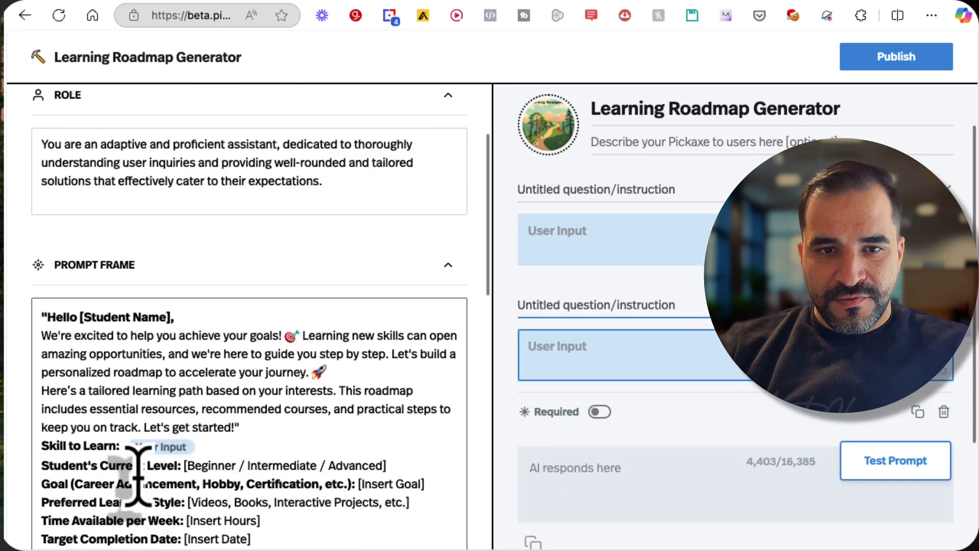
Step: Name the user input after "Skill to Learn:" as "Skill" and set its question to "What do you want to learn?"
scroll(163, 418, down, 1)
click(163, 377)
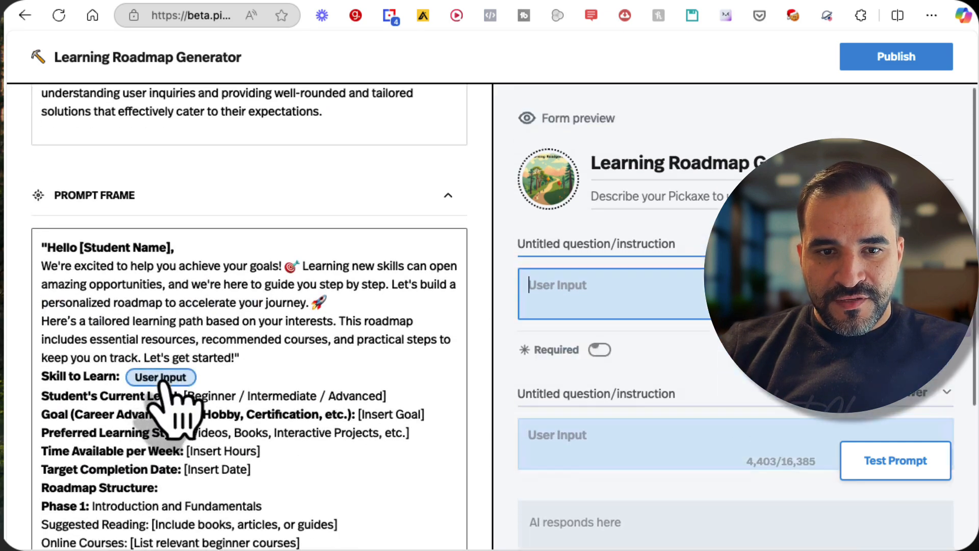
click(546, 285)
text(Skill)
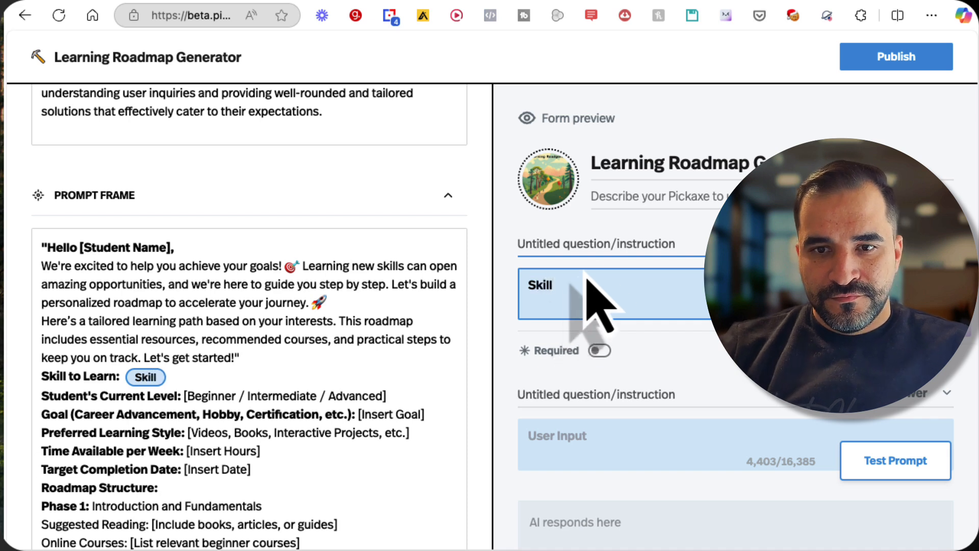
click(596, 241)
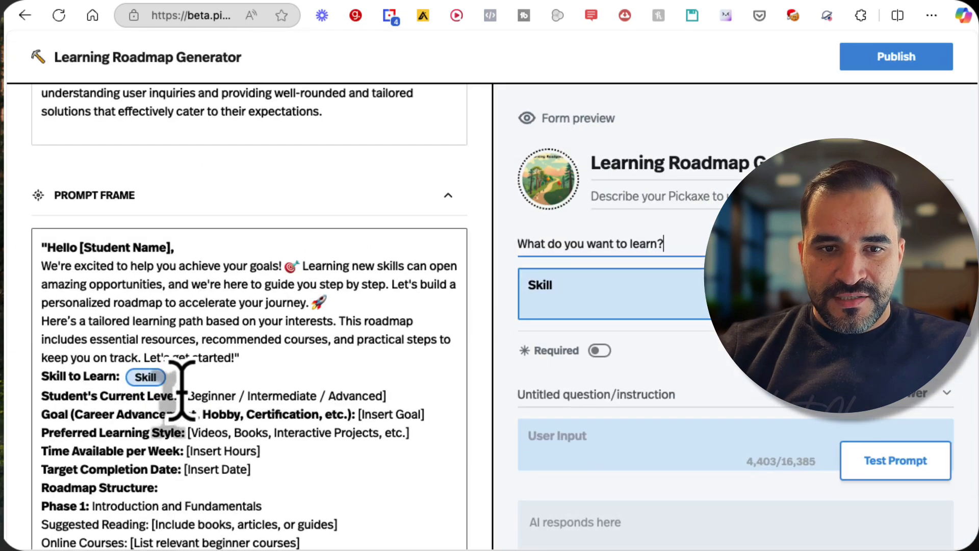
Step: Replace the [Beginner / Intermediate / Advanced] placeholder after "Student's Current Level:" with the spare user input from the end of the prompt
drag(183, 396, 384, 393)
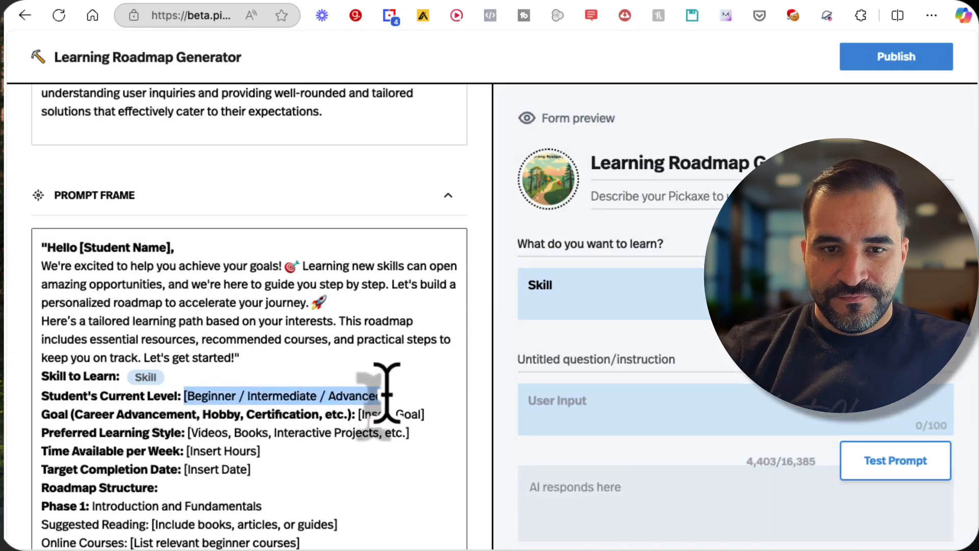
key(BackSpace)
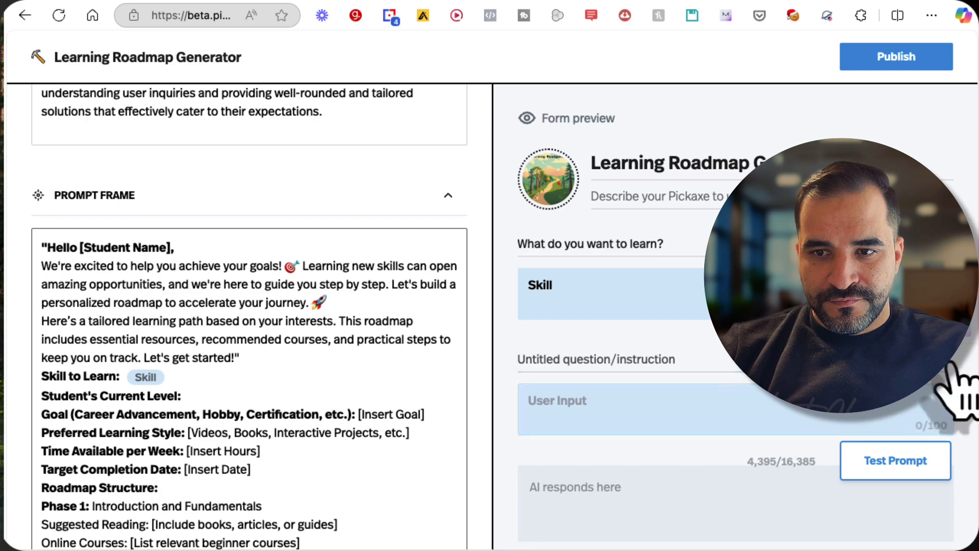
scroll(270, 459, down, 4)
scroll(276, 464, down, 5)
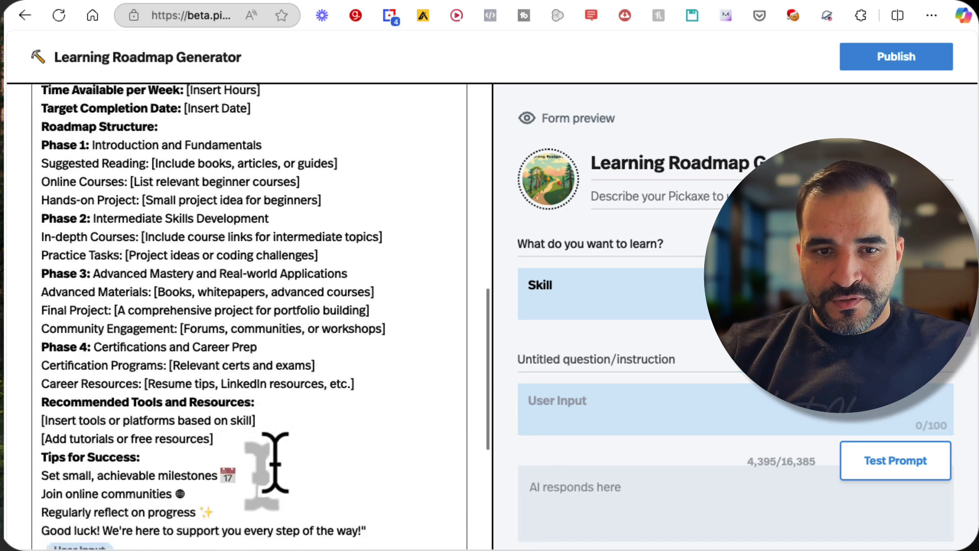
drag(115, 465, 205, 384)
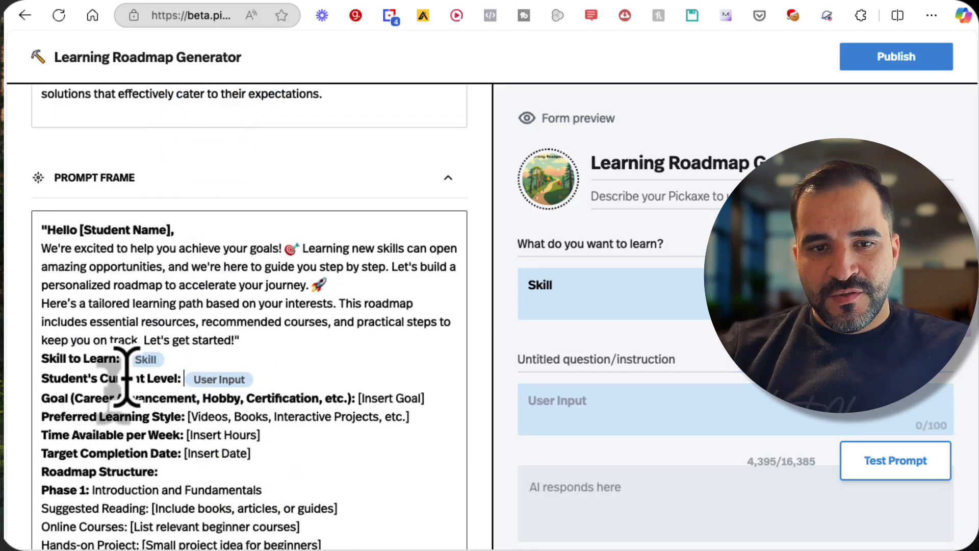
click(216, 382)
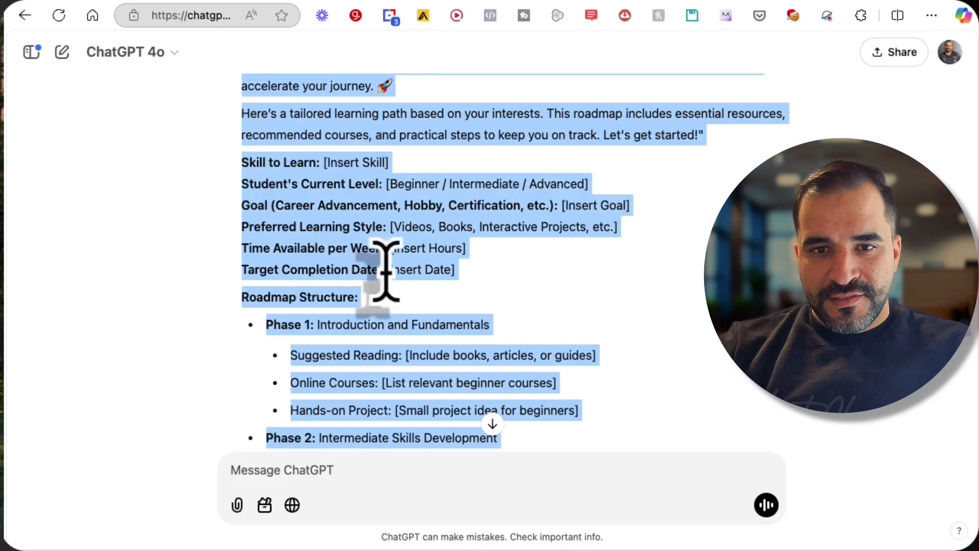
Step: Copy ChatGPT's "What is your current level of knowledge in this skill?" question into the second input in Pickaxe and name that input "Level"
scroll(388, 286, down, 15)
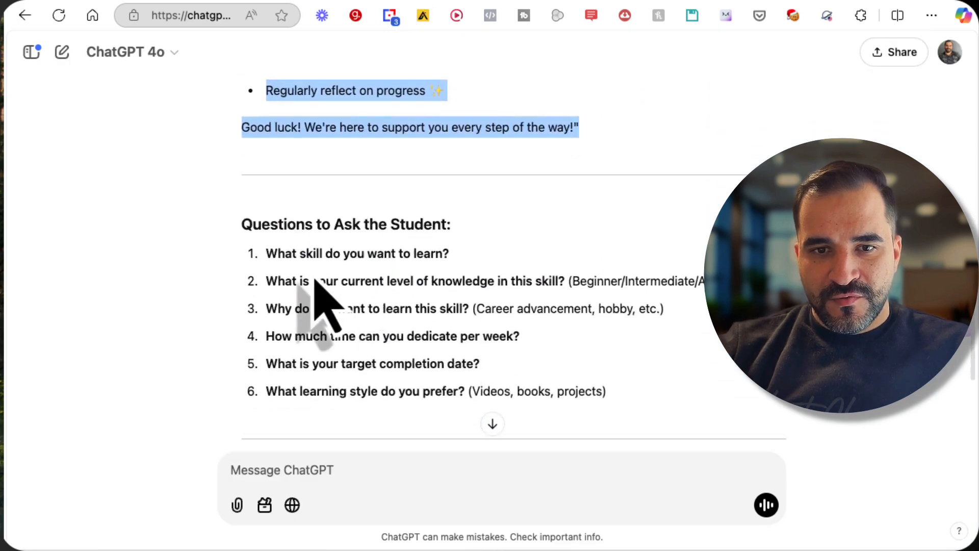
click(291, 284)
drag(267, 281, 714, 281)
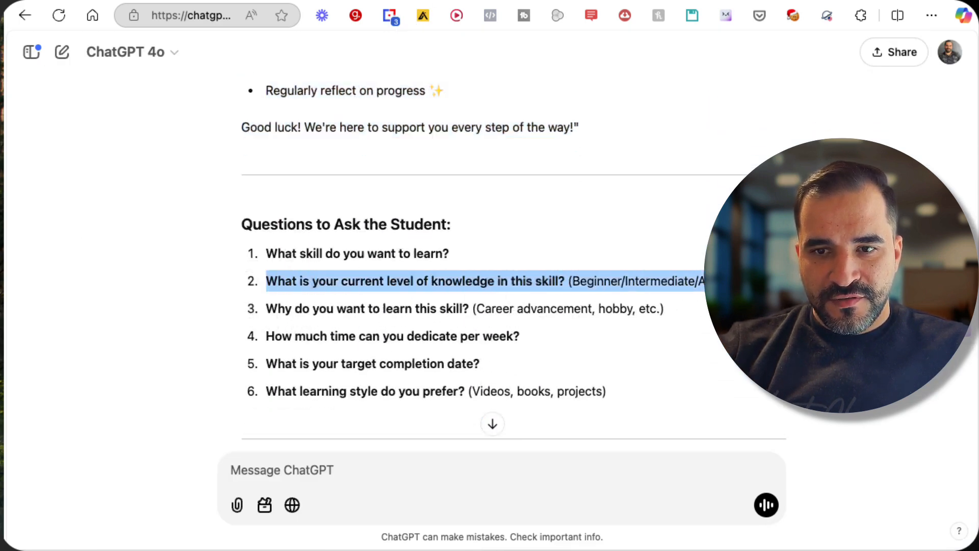
click(591, 1)
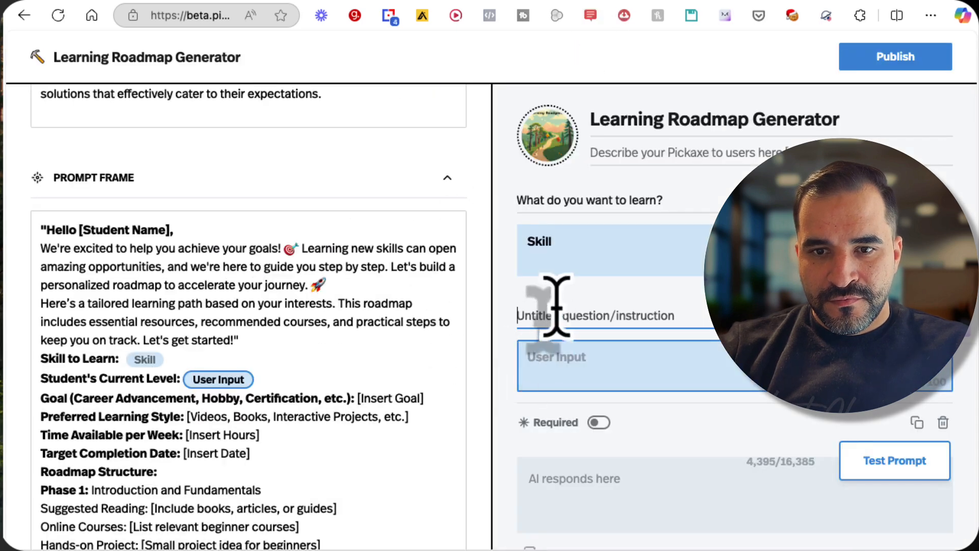
key(ctrl+v)
click(569, 379)
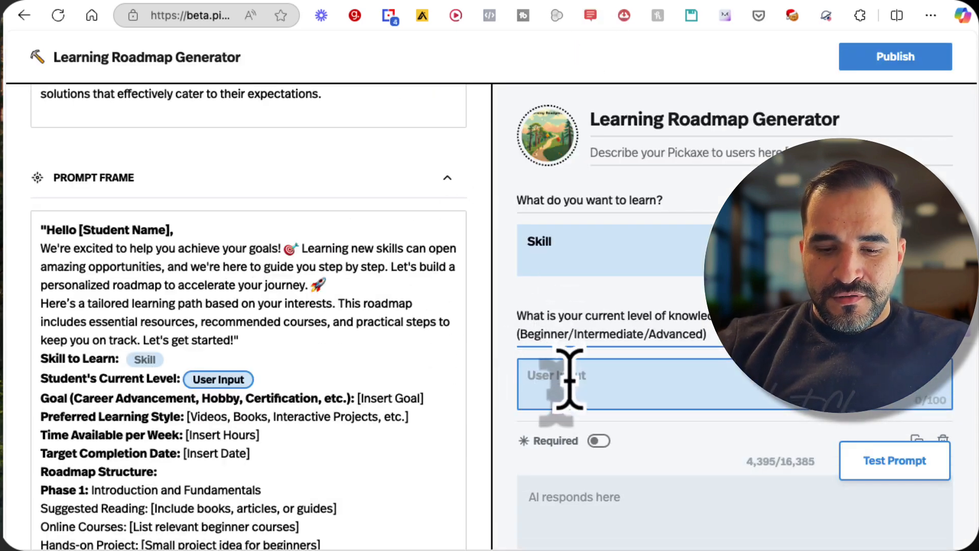
text(Level)
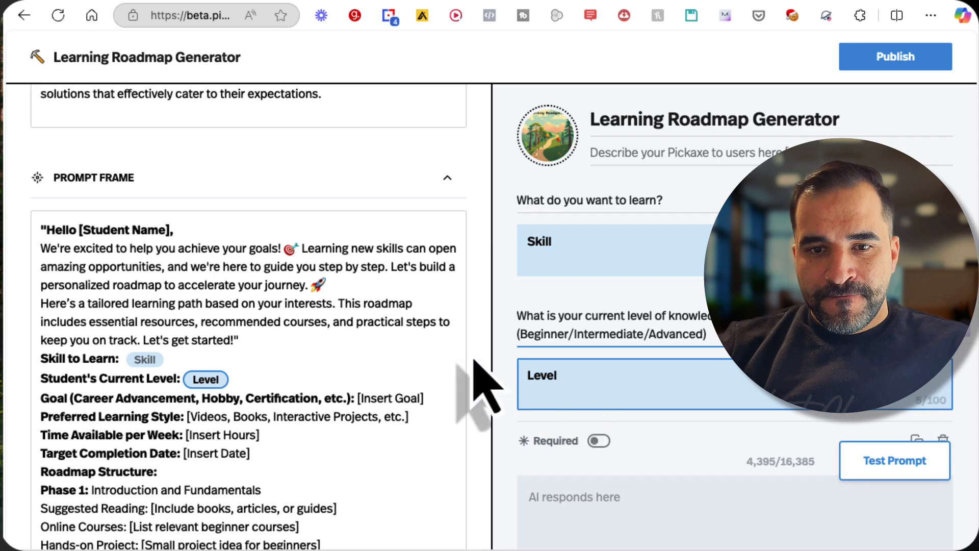
Step: Replace the Skill input's question in Pickaxe with "What skill do you want to learn?" copied from the ChatGPT question list
click(419, 7)
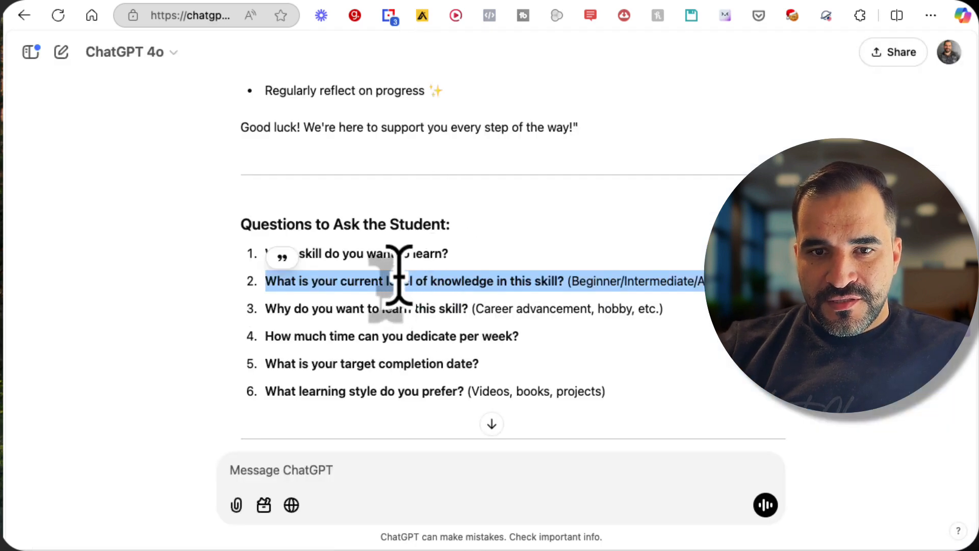
click(338, 250)
triple_click(333, 255)
key(ctrl+c)
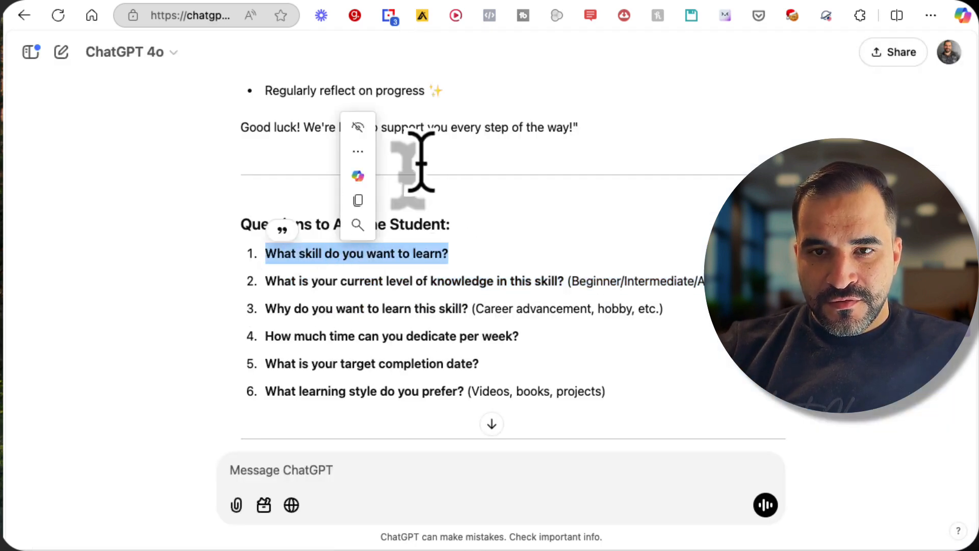
click(575, 2)
triple_click(571, 235)
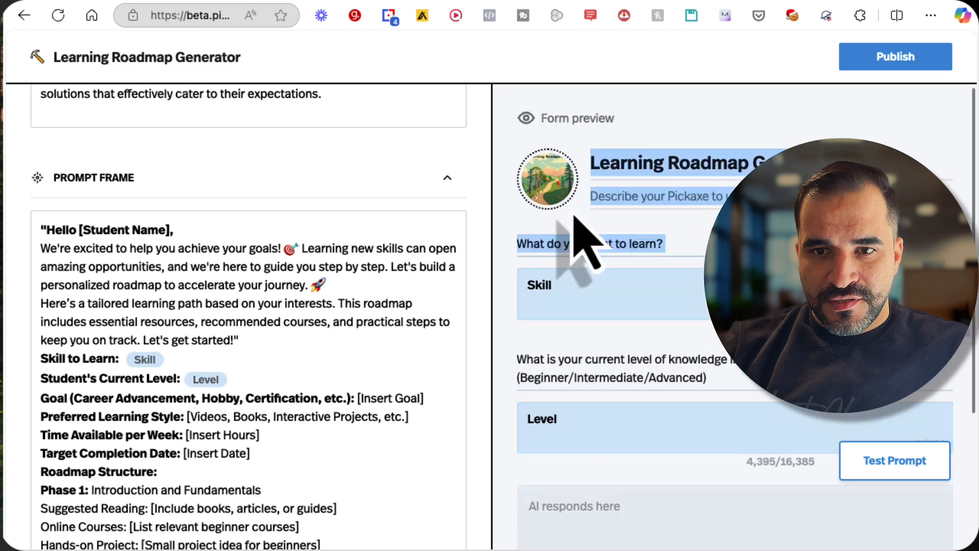
key(ctrl+v)
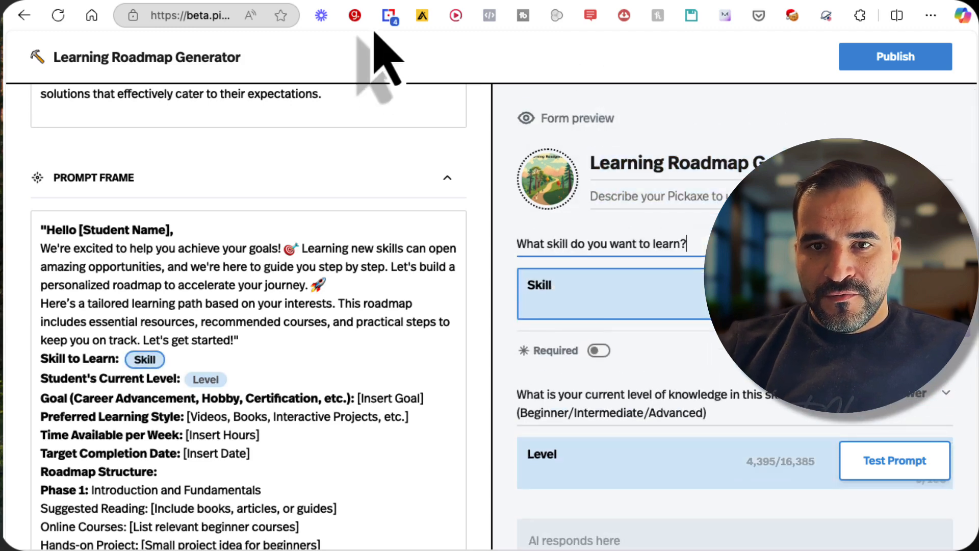
Step: Copy "Why do you want to learn this skill? (Career advancement, hobby, etc.)" from ChatGPT and return to the Pickaxe editor
click(411, 3)
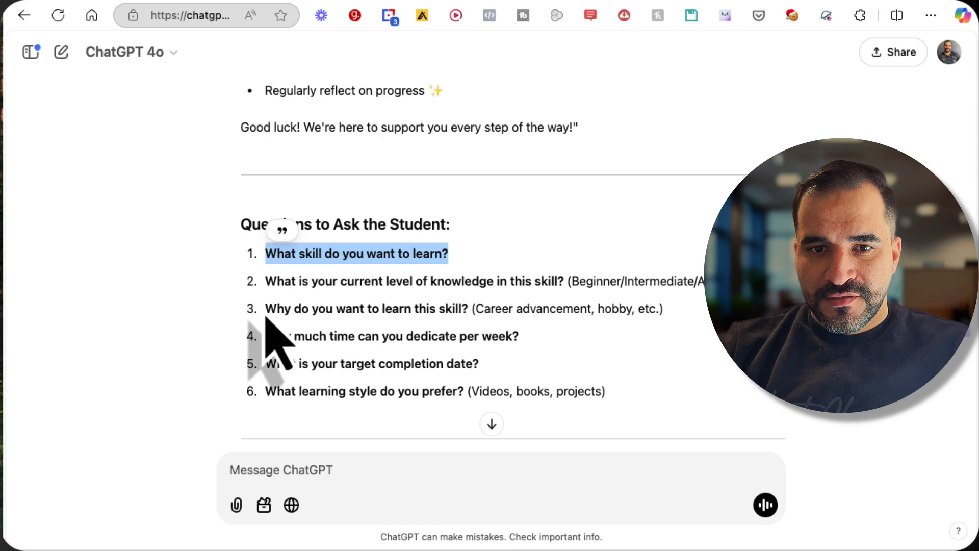
drag(265, 308, 675, 328)
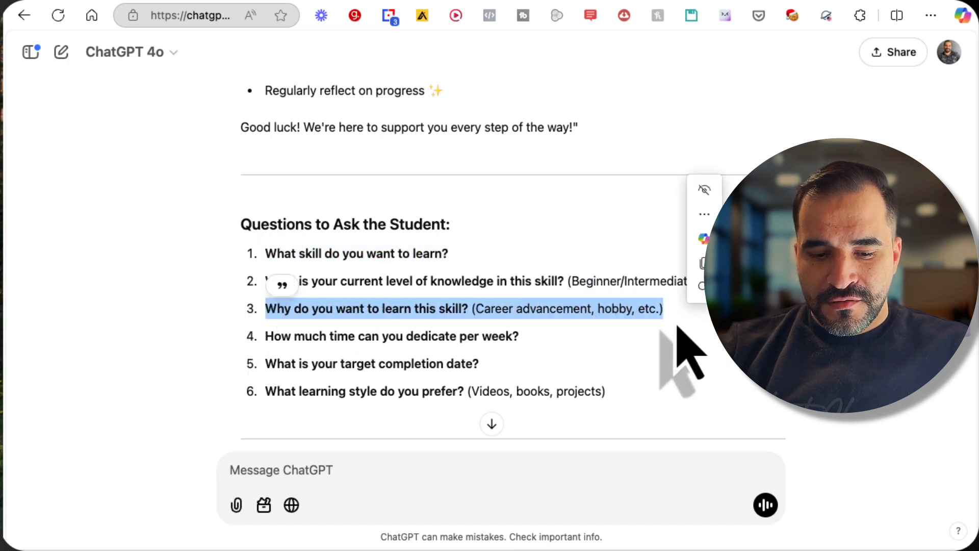
click(573, 2)
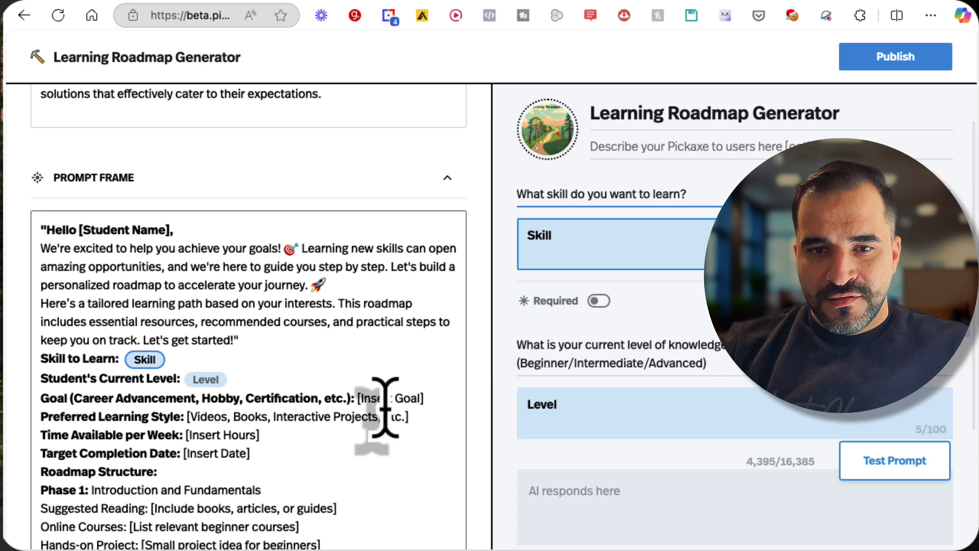
Step: Replace the [Insert Goal] placeholder on the Goal line of the Prompt Frame with a new user input
scroll(385, 408, down, 1)
drag(425, 369, 366, 372)
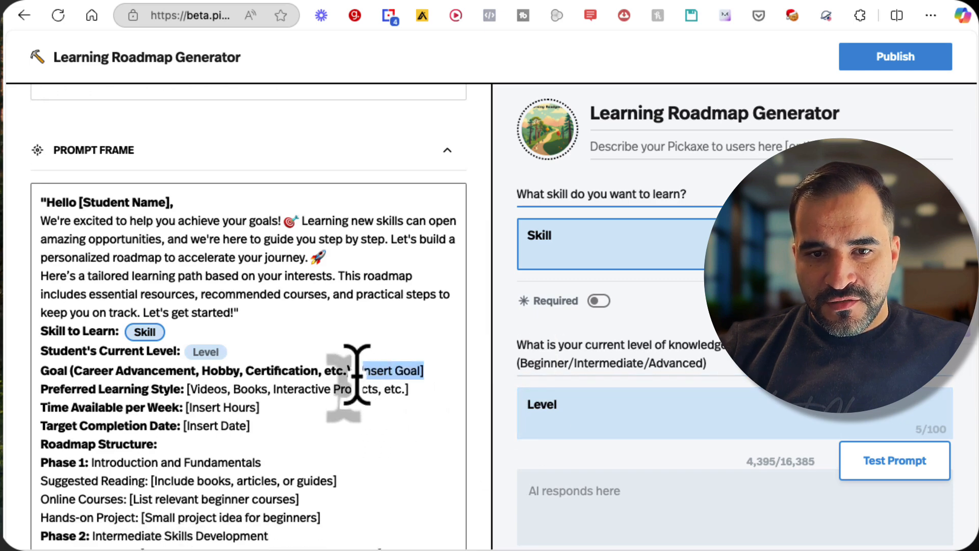
key(BackSpace)
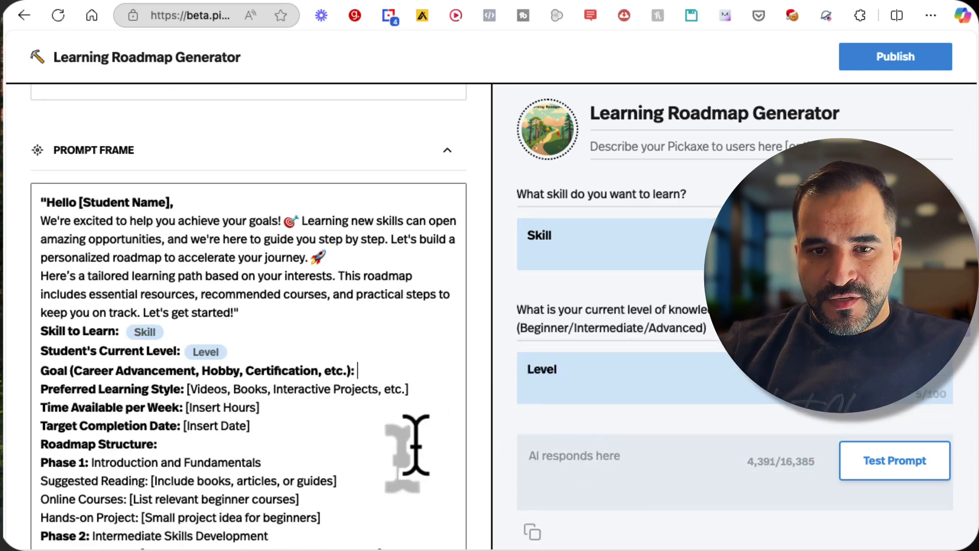
scroll(408, 443, down, 10)
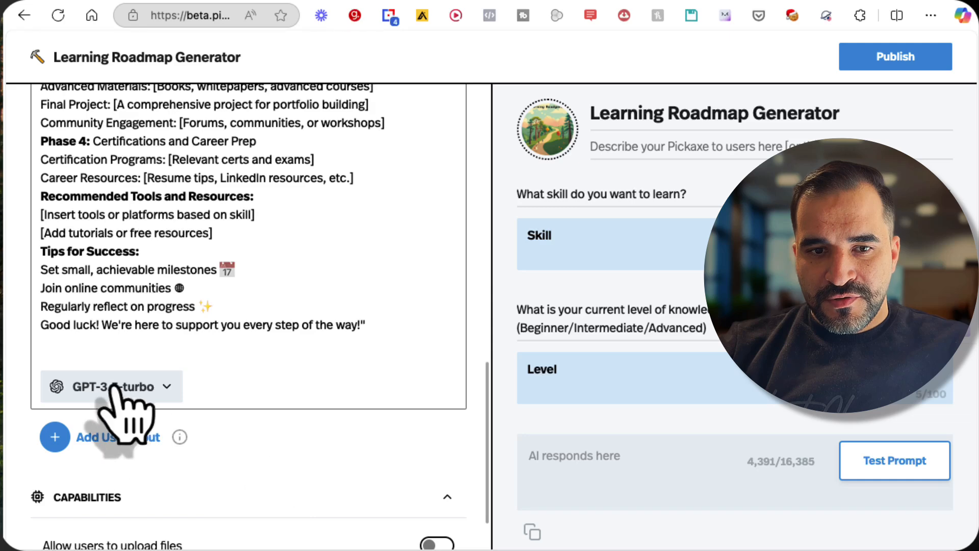
click(102, 437)
Step: Paste the copied "Why do you want to learn this skill?" question onto the new input and name the input "goal"
scroll(229, 372, up, 6)
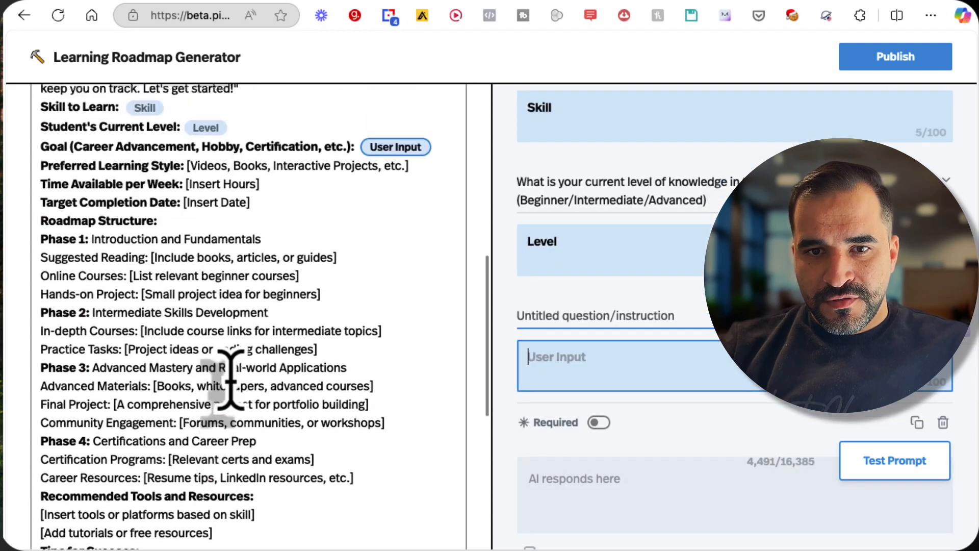
scroll(230, 378, up, 1)
click(545, 313)
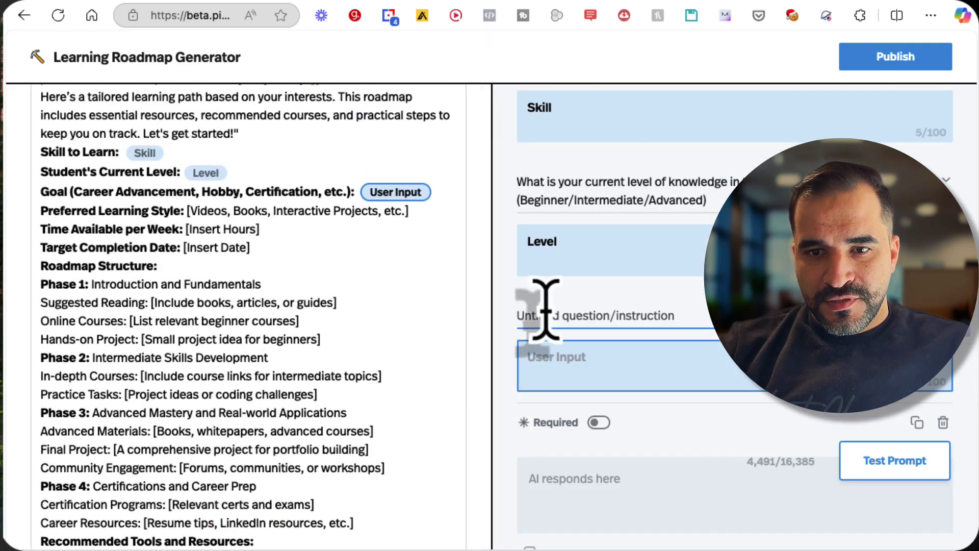
key(ctrl+v)
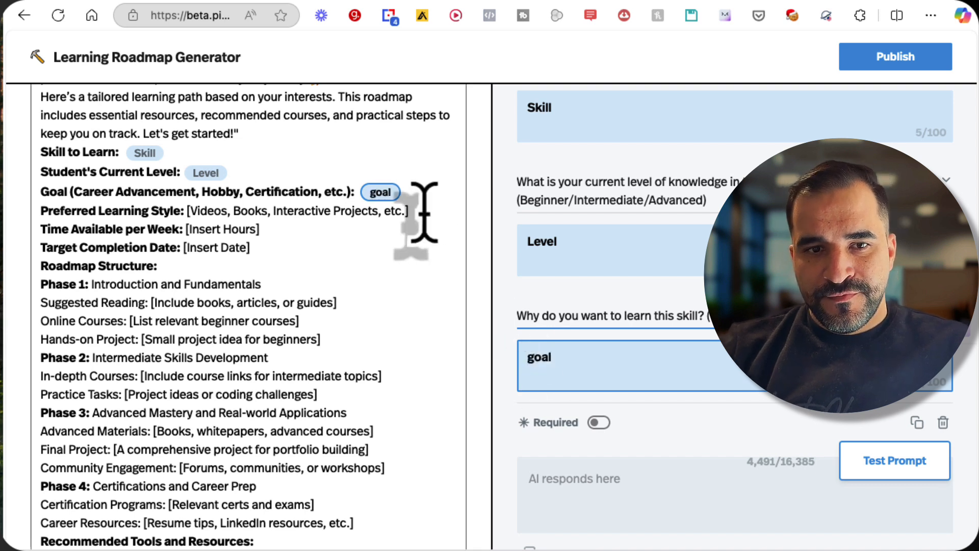
Step: Replace the [Videos, Books, Interactive Projects, etc.] placeholder after "Preferred Learning Style:" with a new user input
drag(410, 211, 185, 211)
key(BackSpace)
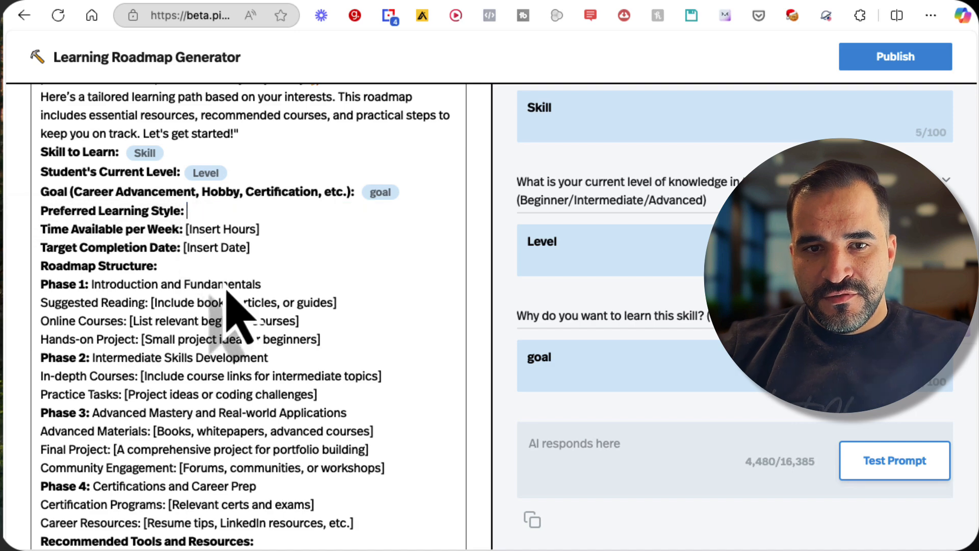
scroll(230, 306, down, 5)
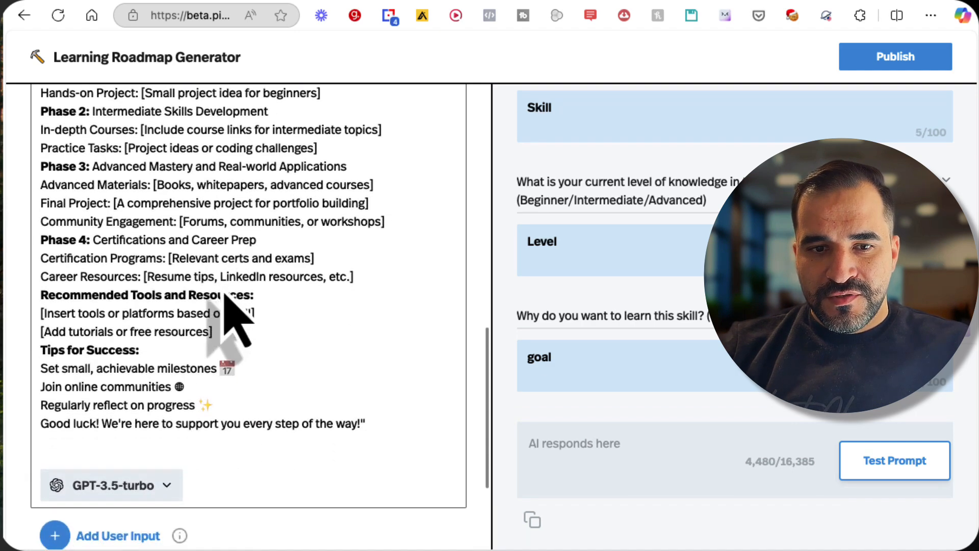
click(121, 534)
scroll(292, 300, up, 1)
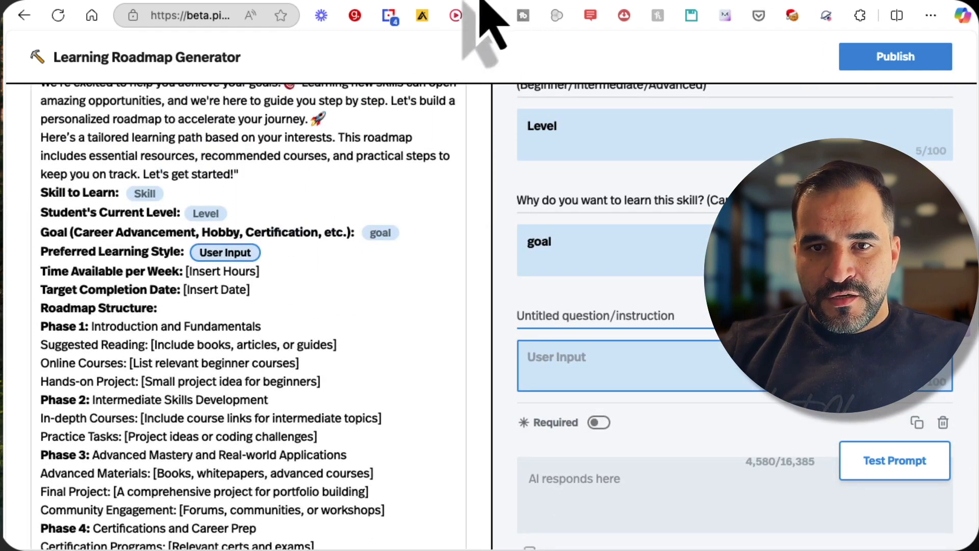
Step: Copy ChatGPT's "What learning style do you prefer? (Videos, books, projects)" question into the new Pickaxe input and name the input "style"
click(475, 1)
click(265, 334)
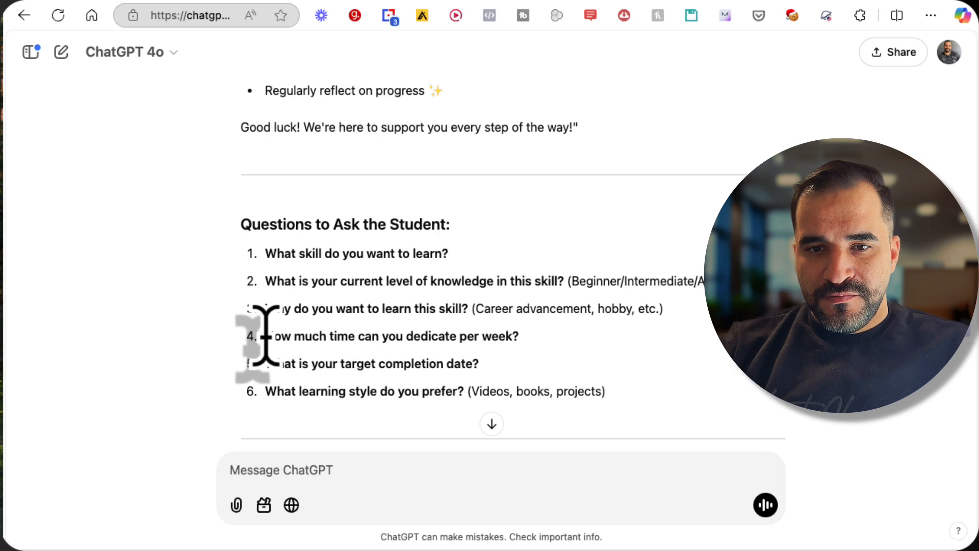
drag(282, 335, 518, 336)
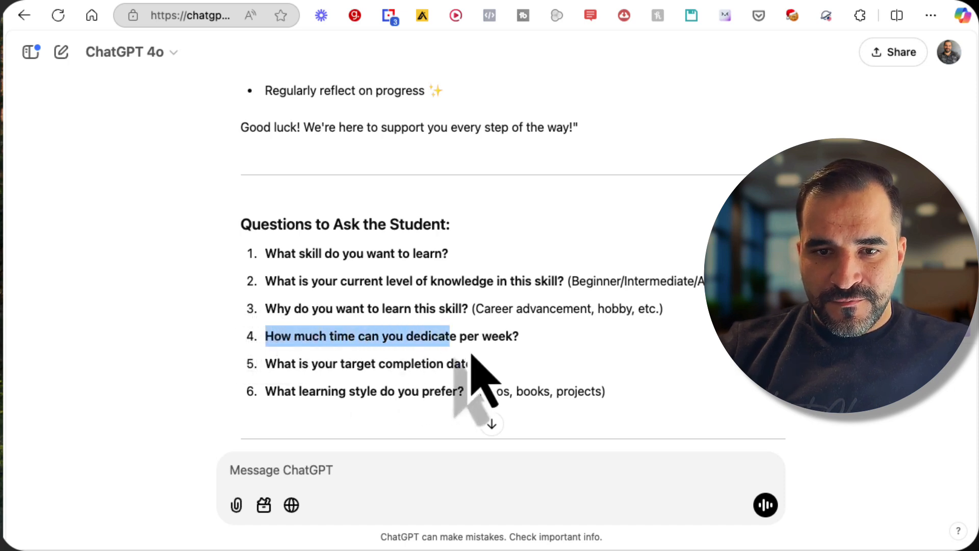
drag(273, 393, 623, 427)
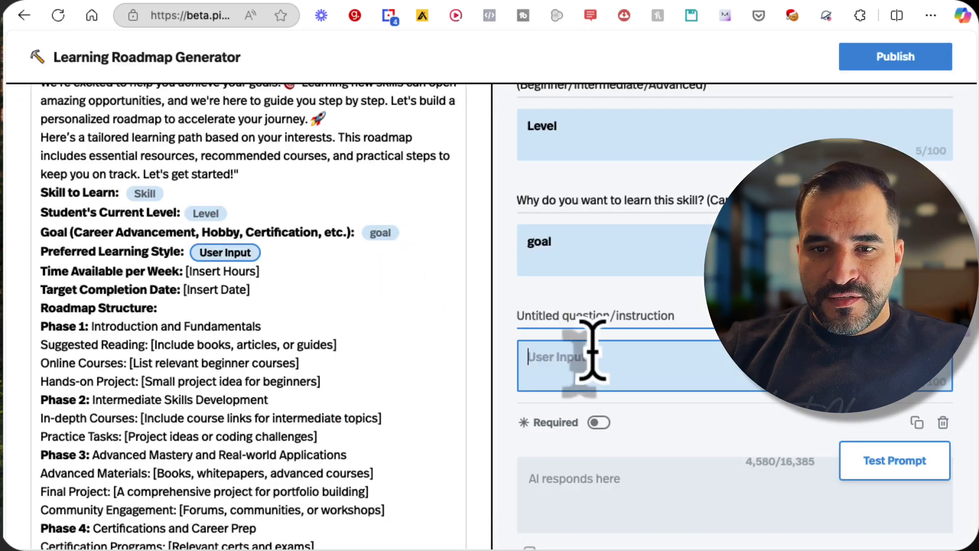
click(593, 319)
key(ctrl+v)
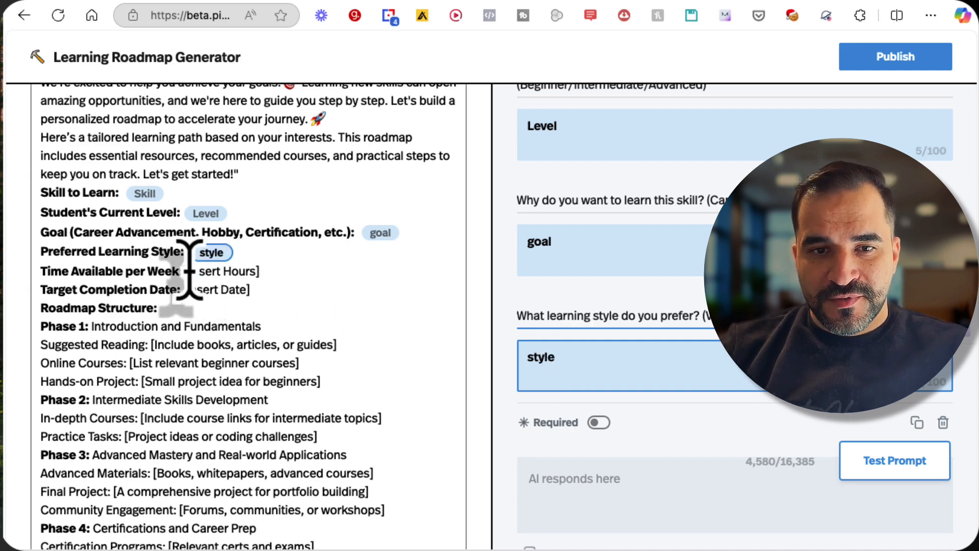
Step: Replace the [Insert Hours] placeholder after "Time Available per Week:" in the Prompt Frame with a new user input
drag(185, 271, 265, 271)
key(BackSpace)
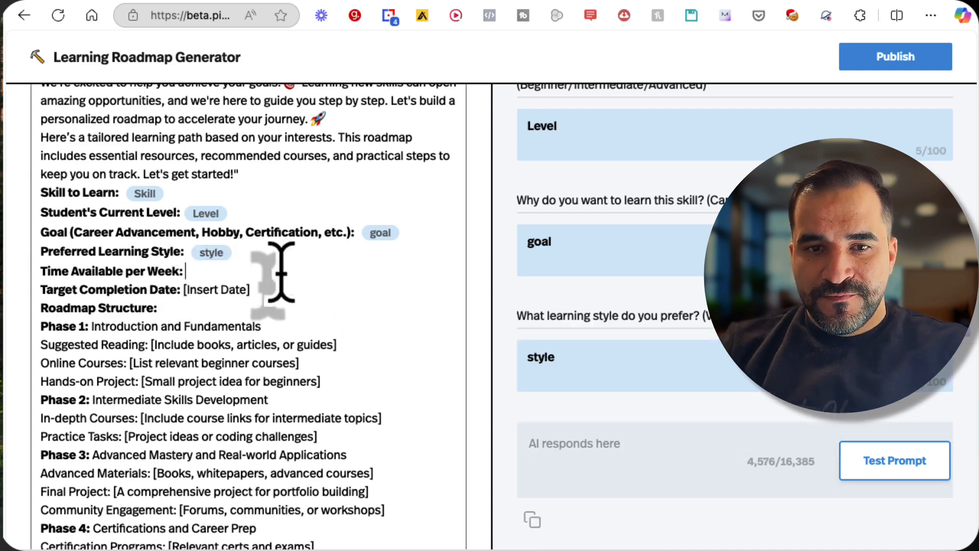
scroll(274, 319, down, 7)
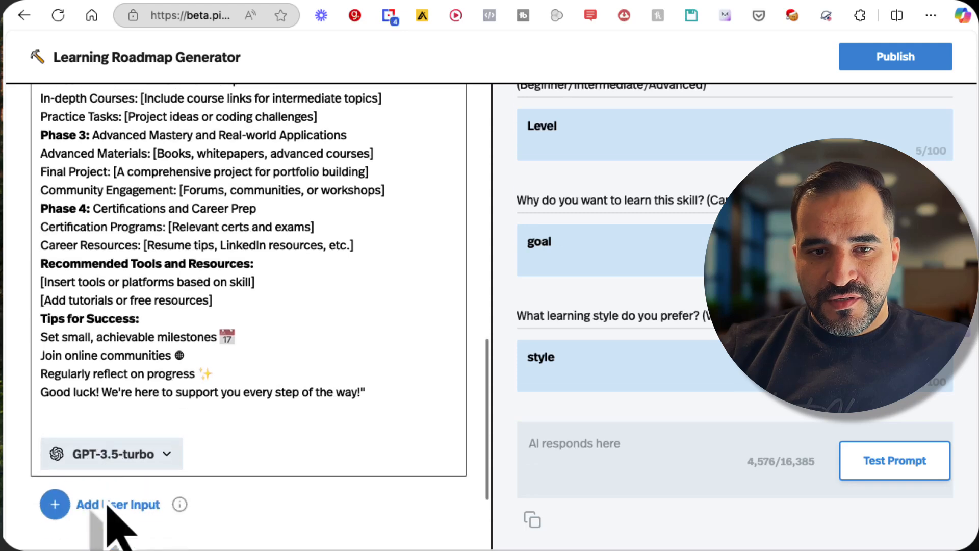
click(119, 467)
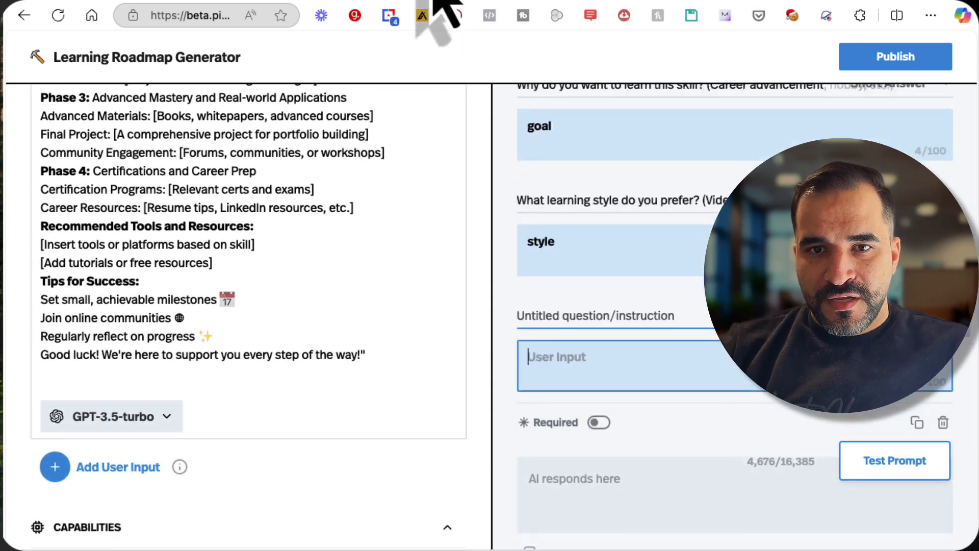
Step: Copy ChatGPT's "How much time can you dedicate per week?" question into the new Pickaxe input and name the input "time"
click(428, 0)
click(346, 310)
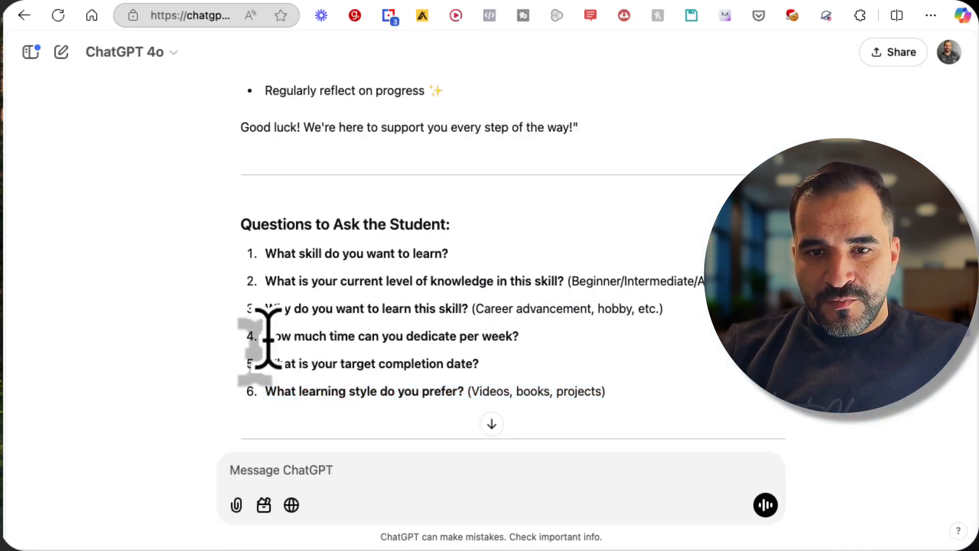
drag(263, 336, 536, 348)
key(ctrl+c)
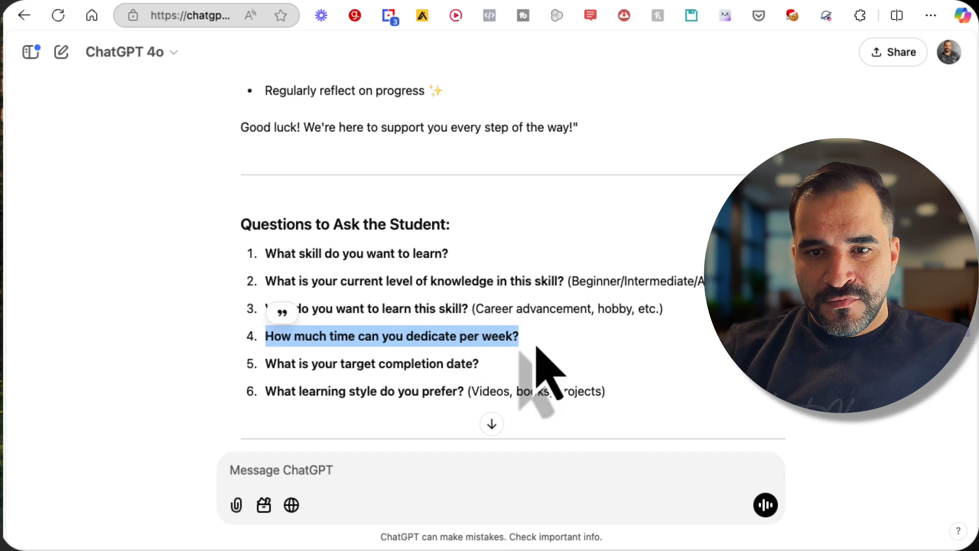
click(586, 2)
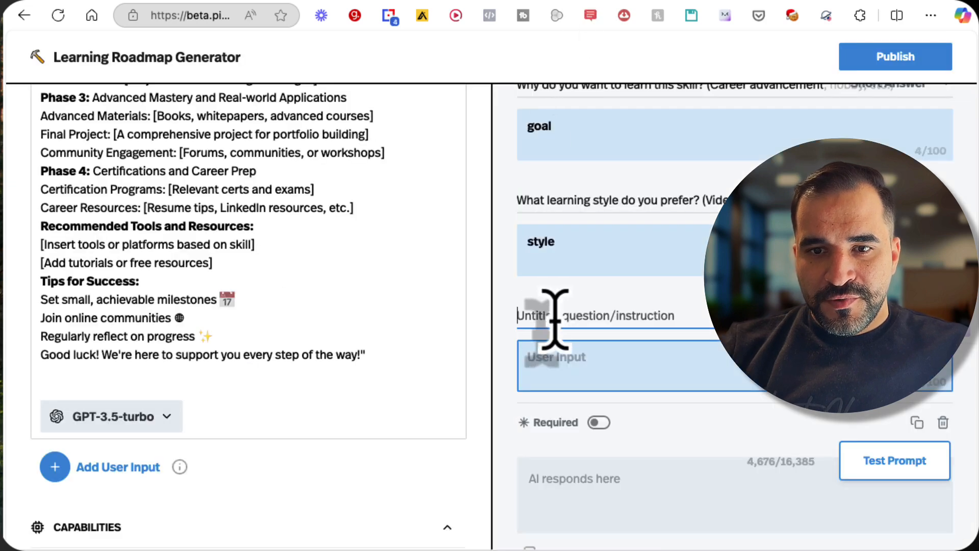
key(ctrl+v)
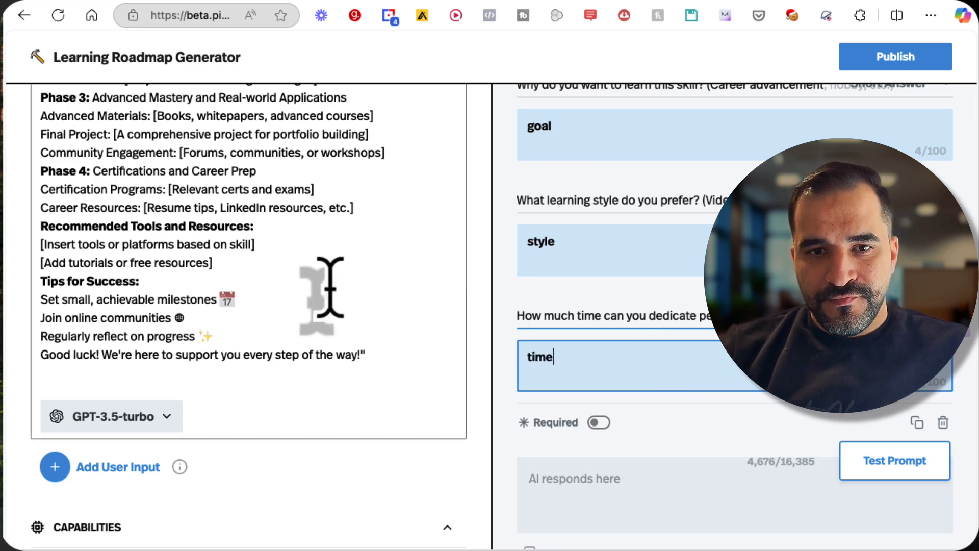
Step: Remove the [Insert Date] placeholder after "Target Completion Date:" and copy ChatGPT's "What is your target completion date?" question
scroll(327, 284, up, 6)
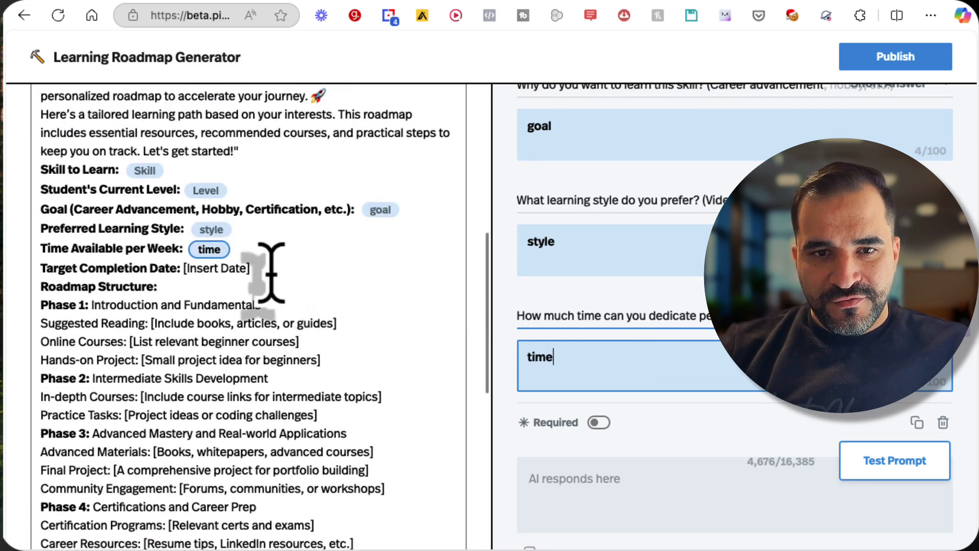
drag(262, 270, 184, 269)
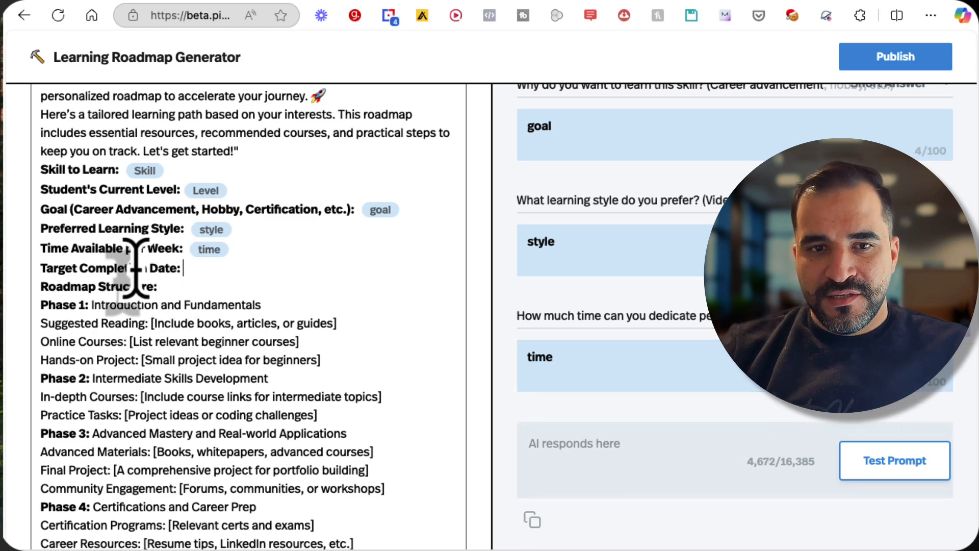
click(429, 0)
drag(364, 368, 357, 367)
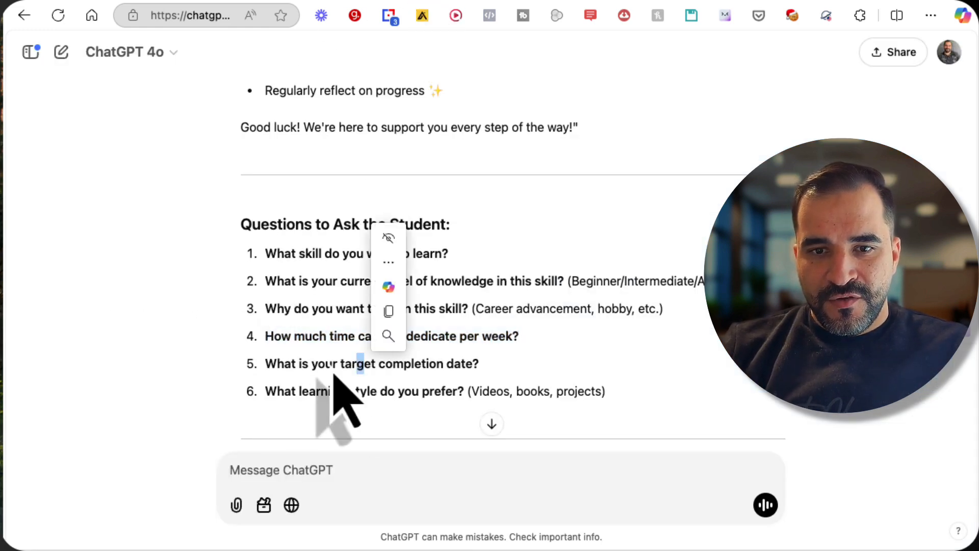
drag(270, 376, 512, 376)
key(ctrl+c)
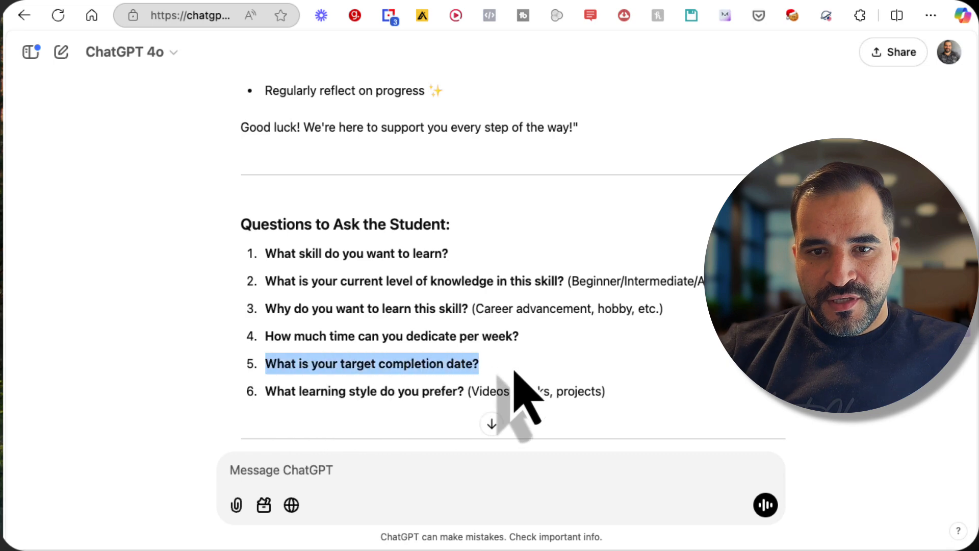
Step: Back in Pickaxe, insert a new user input after "Target Completion Date:" in the Prompt Frame
click(570, 2)
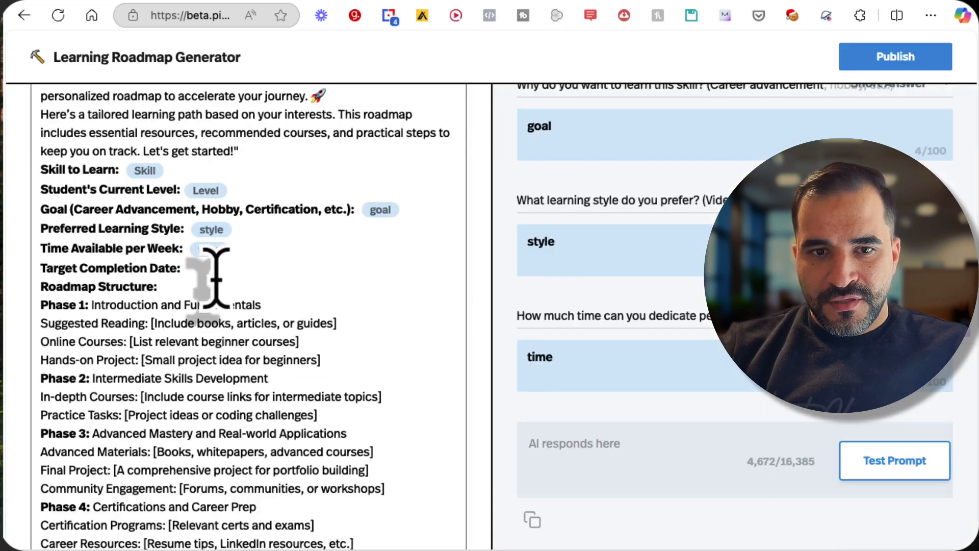
key(ctrl+v)
key(ctrl+z)
scroll(279, 279, down, 5)
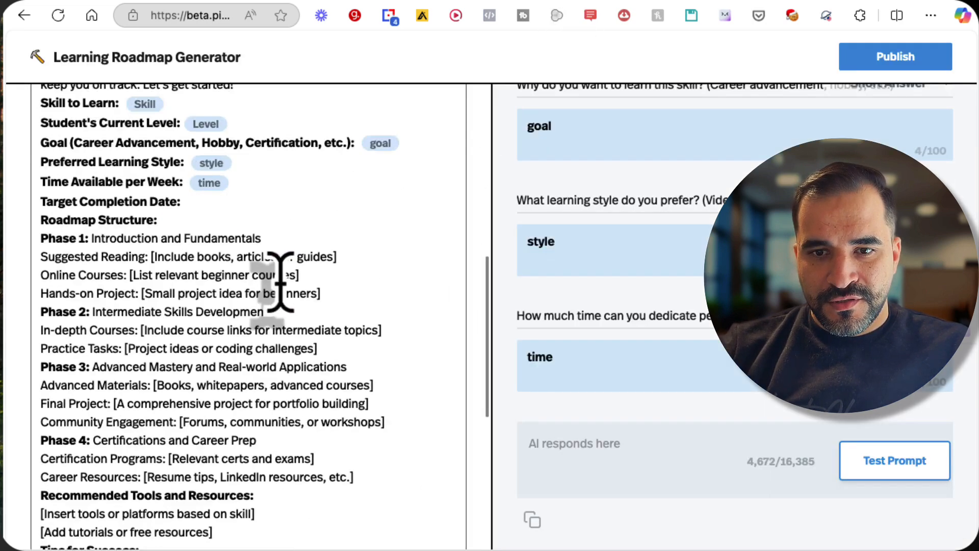
click(117, 523)
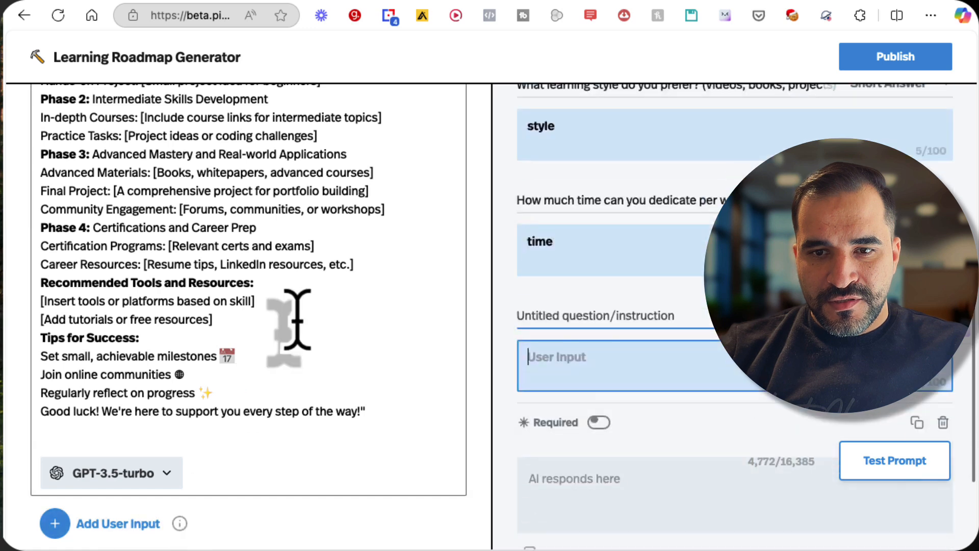
Step: Paste the copied "What is your target completion date?" question onto the new input and name the input "date"
click(546, 317)
key(ctrl+v)
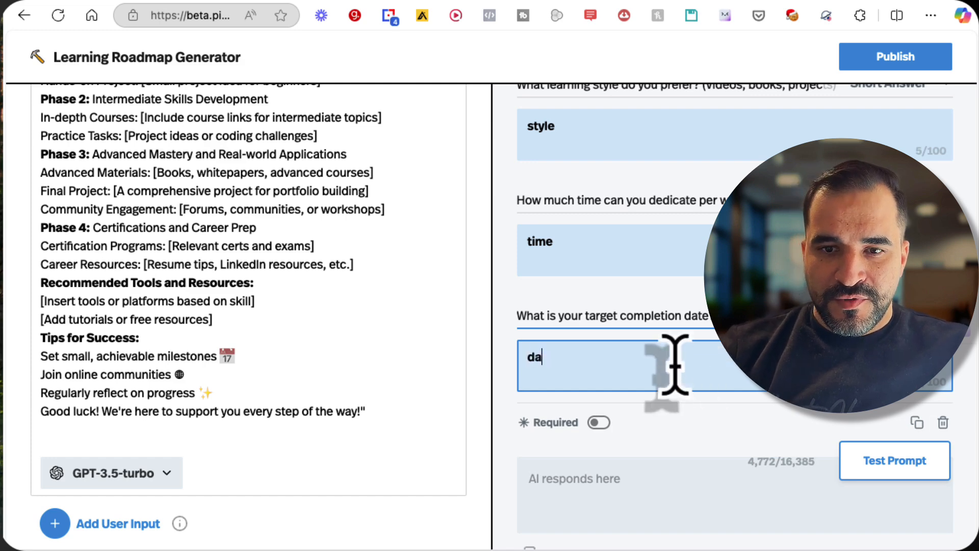
text(te)
scroll(339, 284, up, 6)
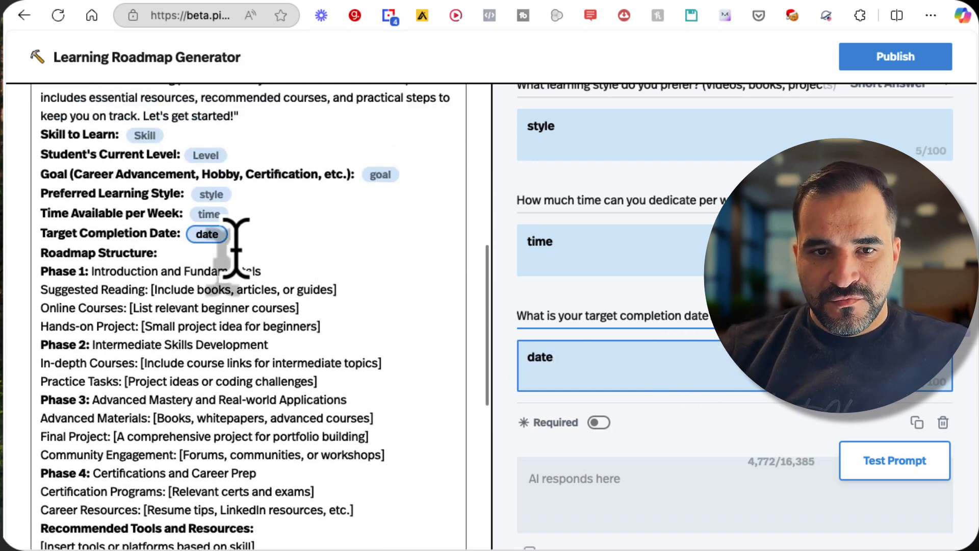
Step: Switch the prompt's model to GPT-4 and publish the Learning Roadmap Generator
scroll(203, 265, down, 6)
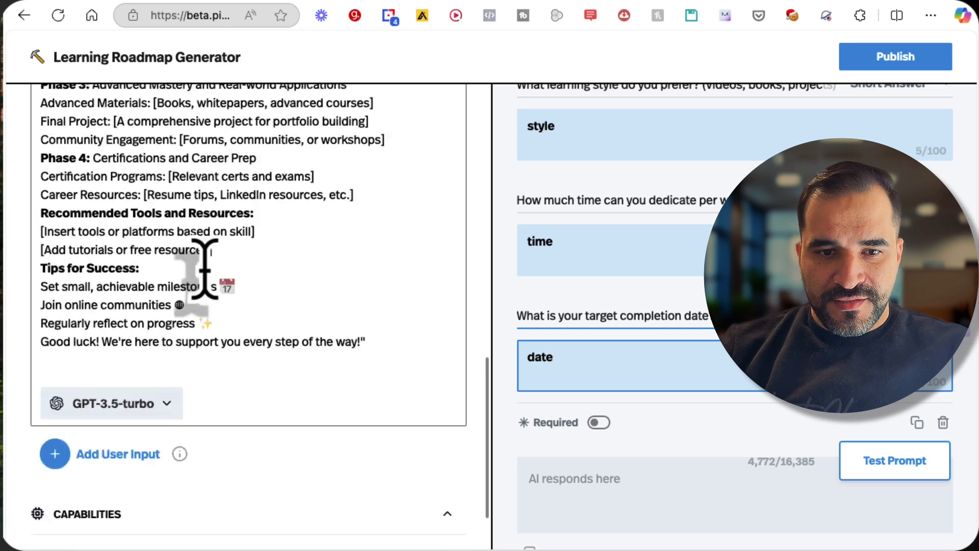
scroll(184, 306, down, 2)
click(137, 320)
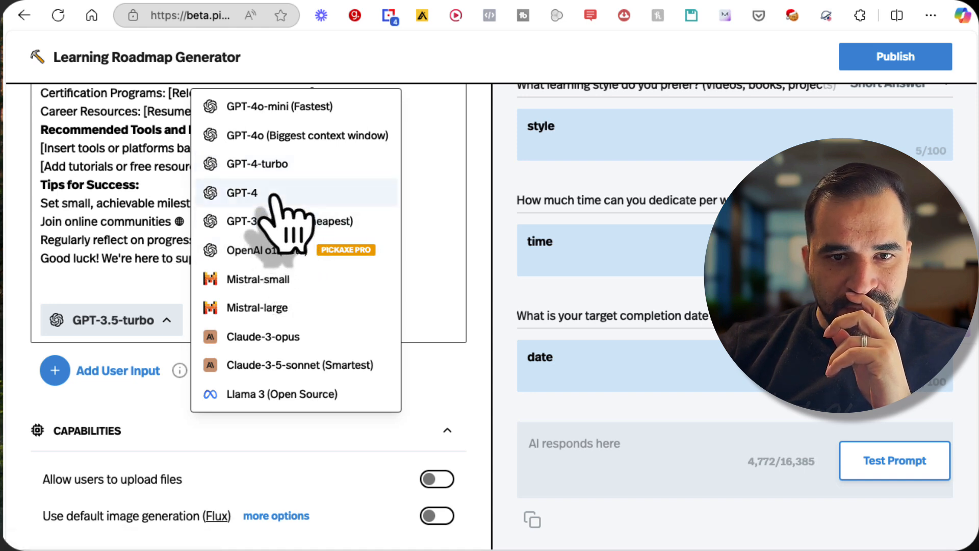
click(285, 193)
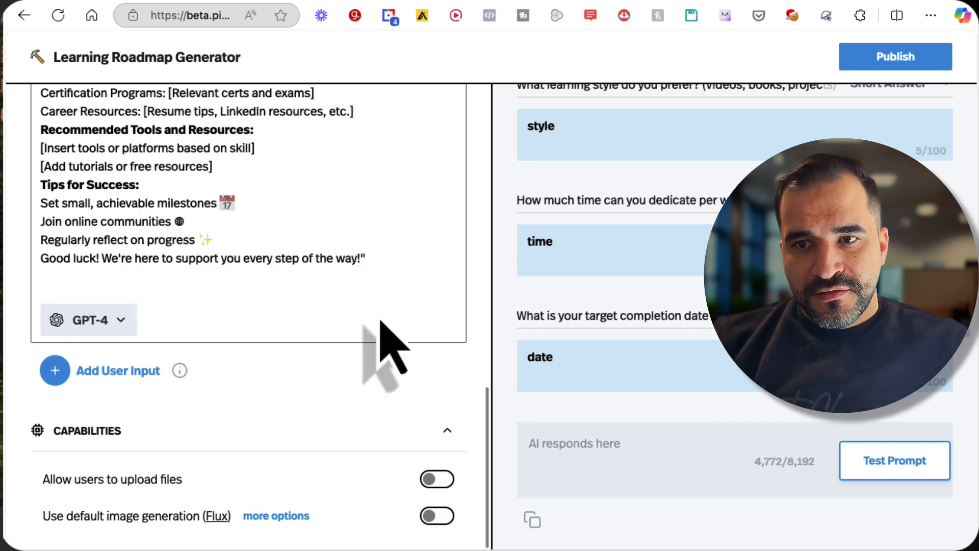
click(873, 60)
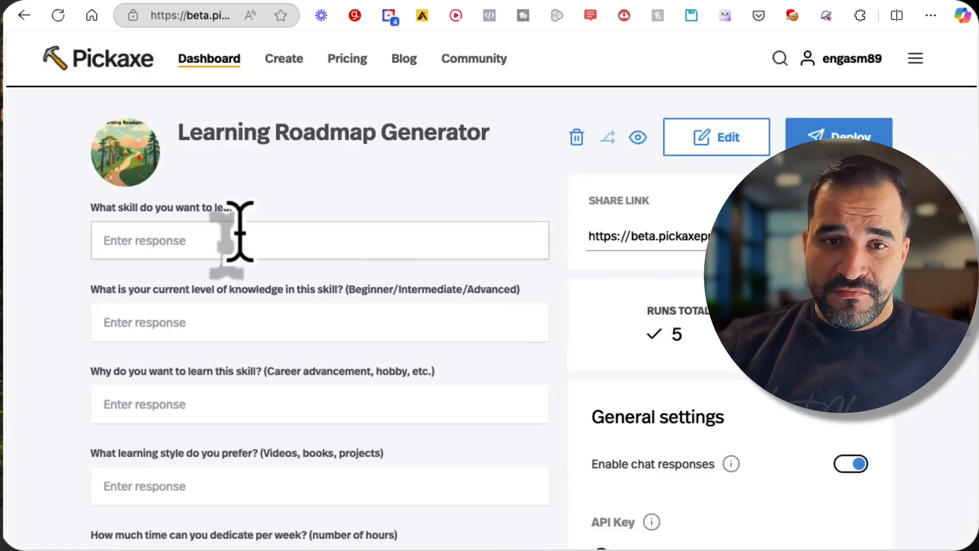
Step: In the published form, enter "Embedded system" as the skill to learn and "Beginner" as the current knowledge level
click(237, 234)
text(Embedded)
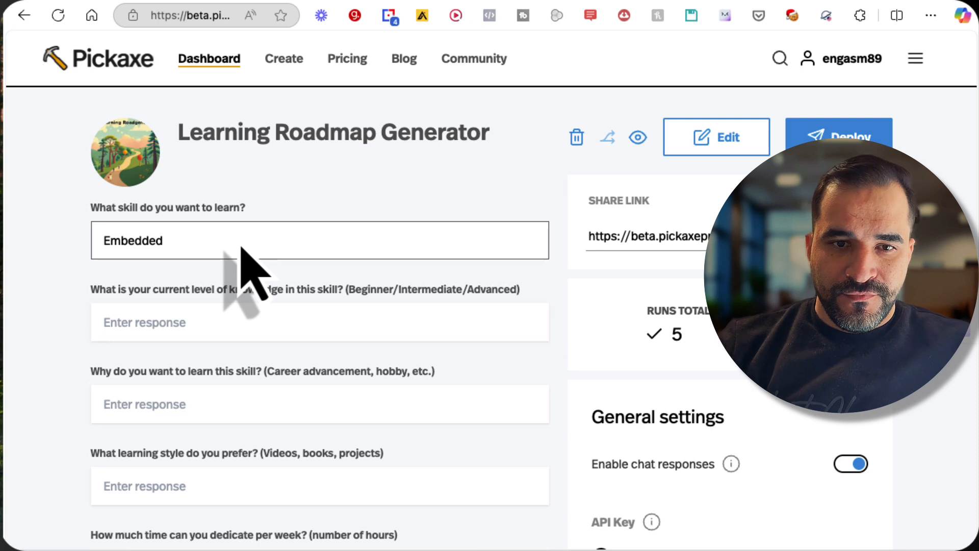
text( system)
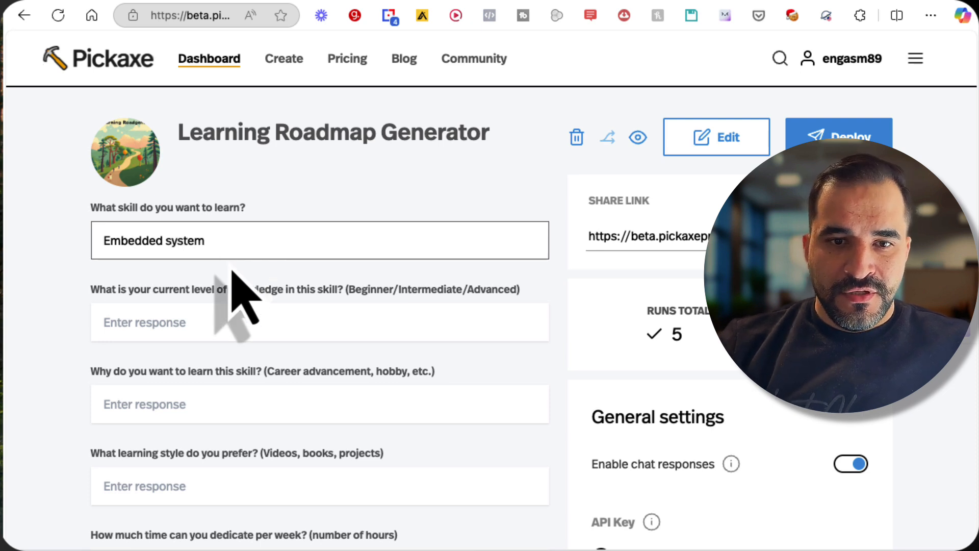
click(218, 326)
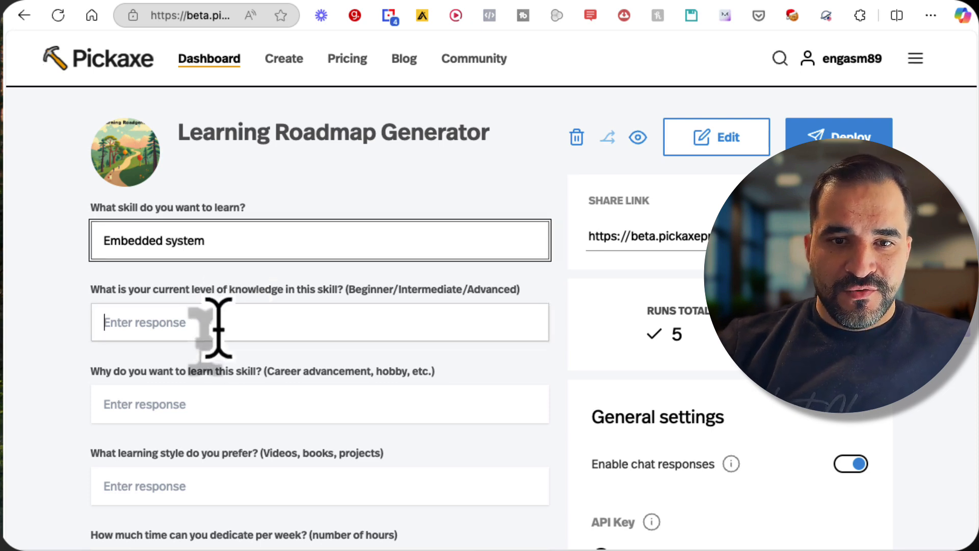
double_click(368, 289)
key(ctrl+c)
click(346, 323)
key(ctrl+v)
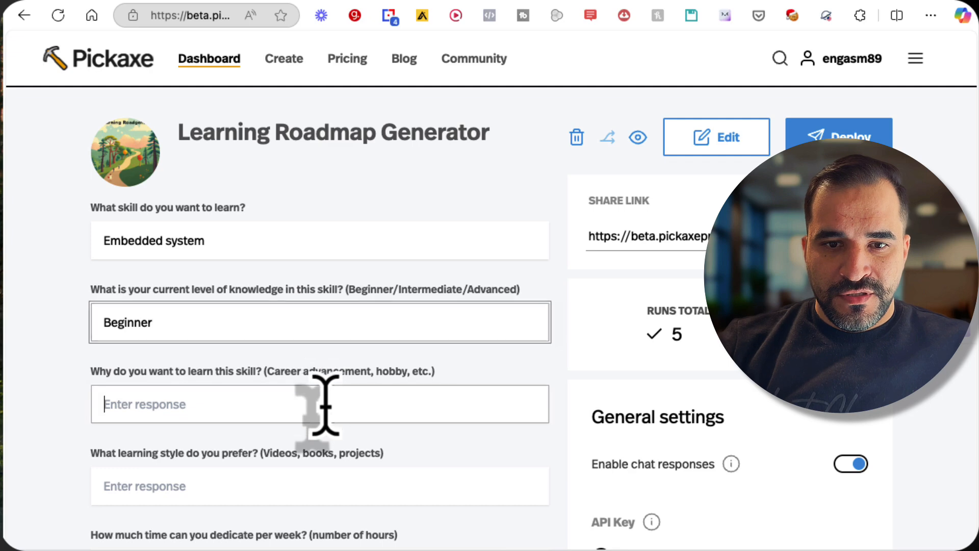
Step: Answer the reason for learning with "career" and the preferred learning style with "videos"
click(325, 405)
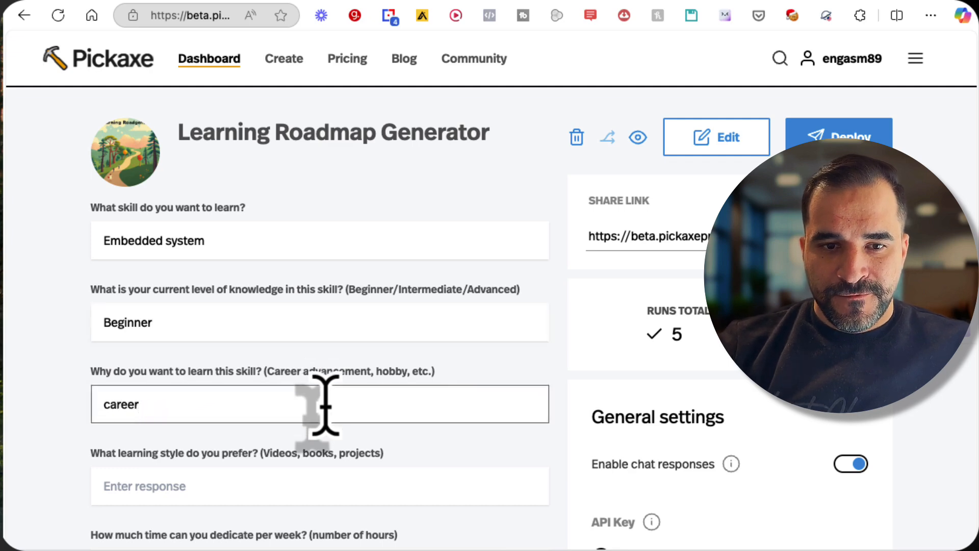
scroll(327, 423, down, 2)
click(316, 379)
text(videos)
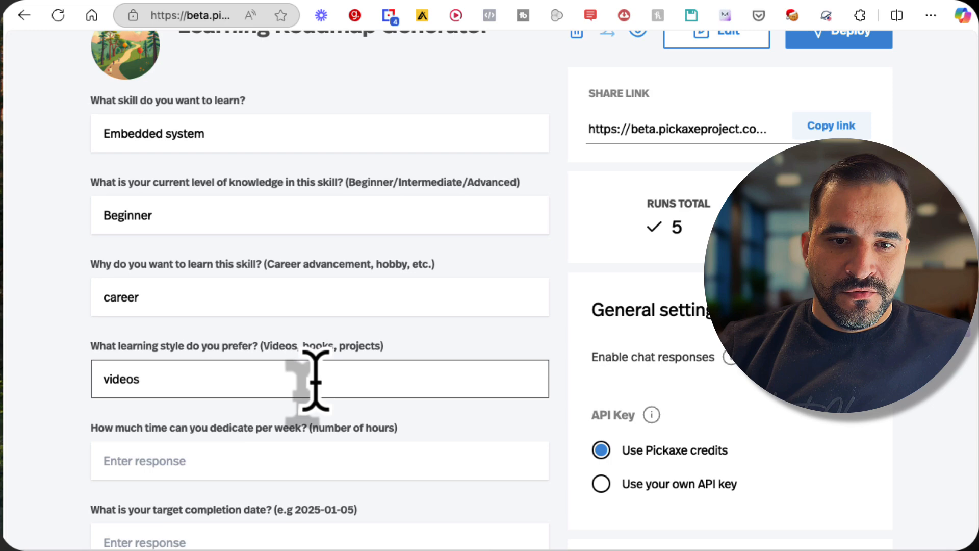
Step: Set the time dedicated per week to 10 hours
click(300, 465)
text(20)
scroll(296, 464, down, 2)
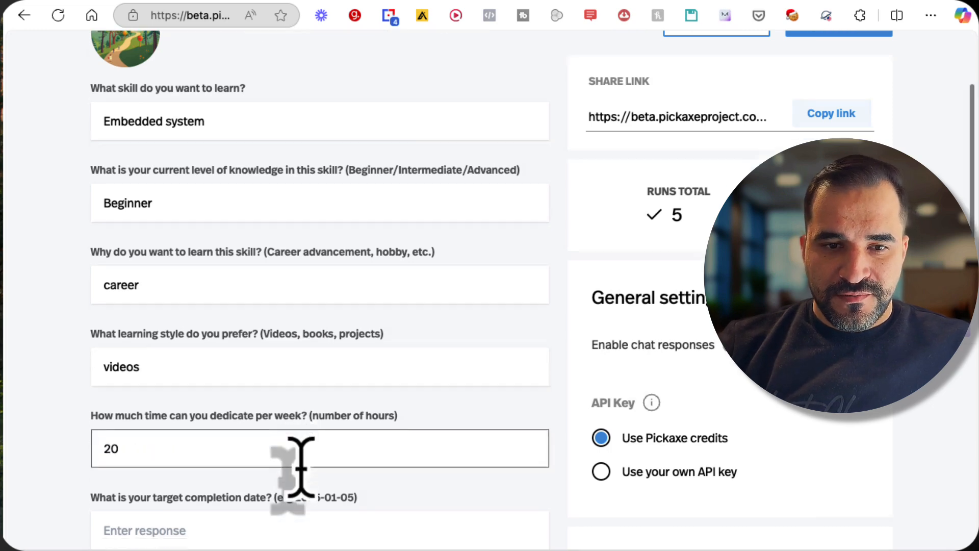
double_click(284, 380)
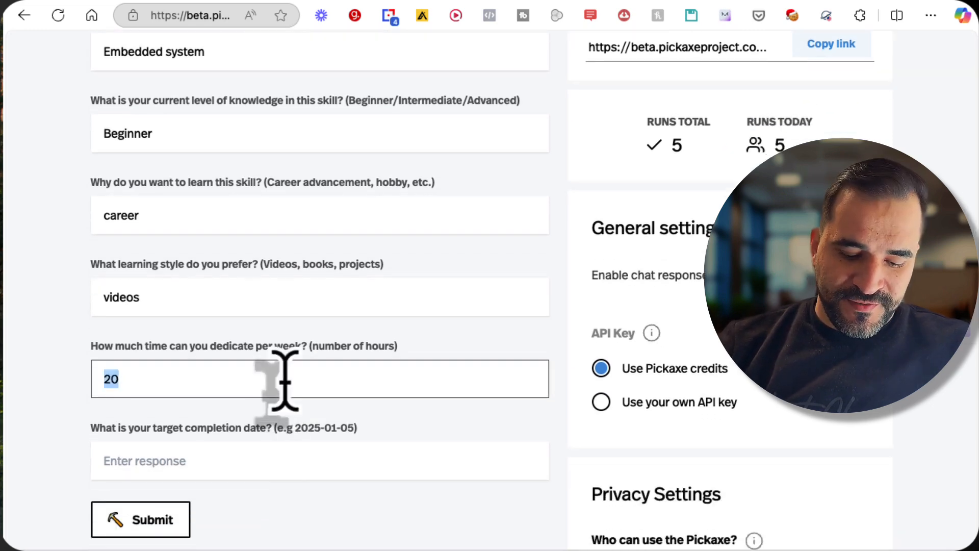
Step: Enter "2025 February" as the target completion date, with the month capitalized, and submit the form
click(249, 459)
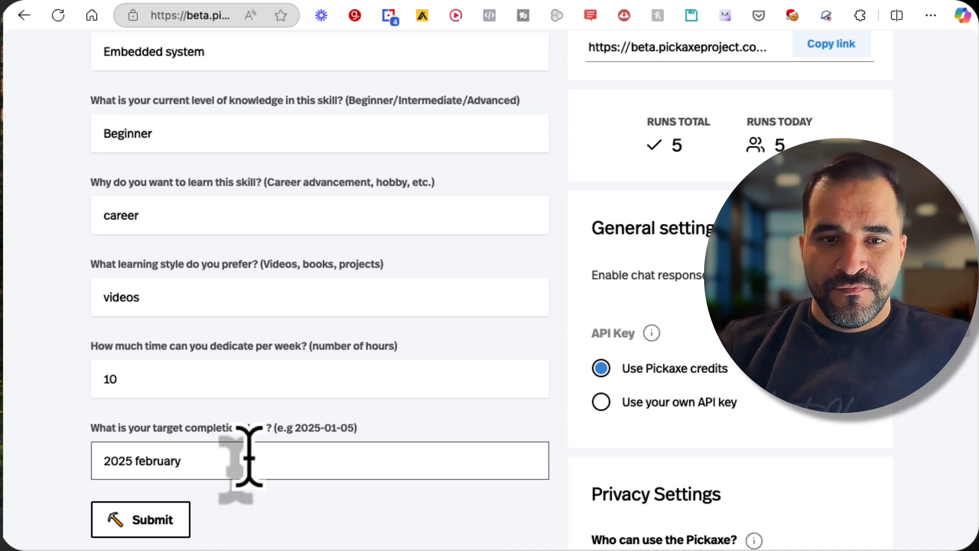
click(162, 461)
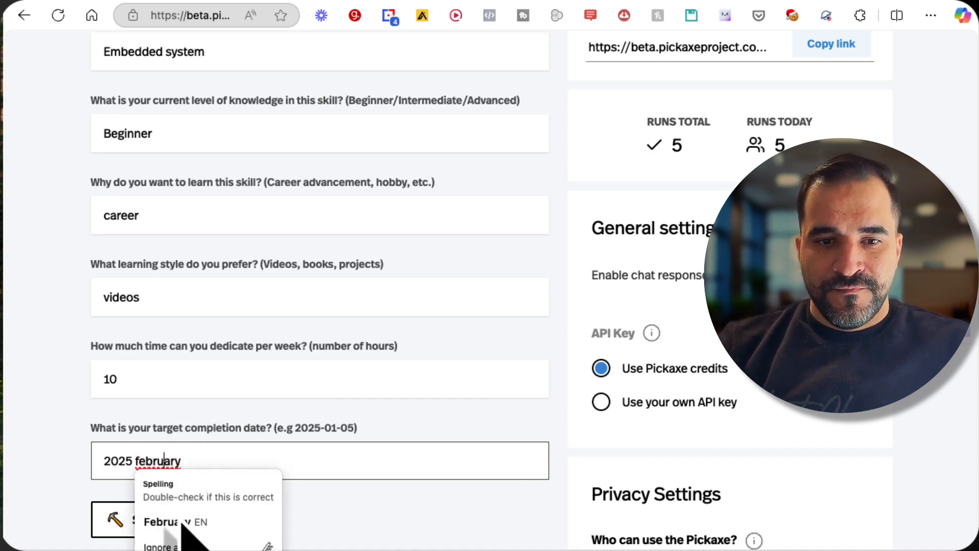
click(175, 522)
scroll(195, 516, down, 1)
click(146, 498)
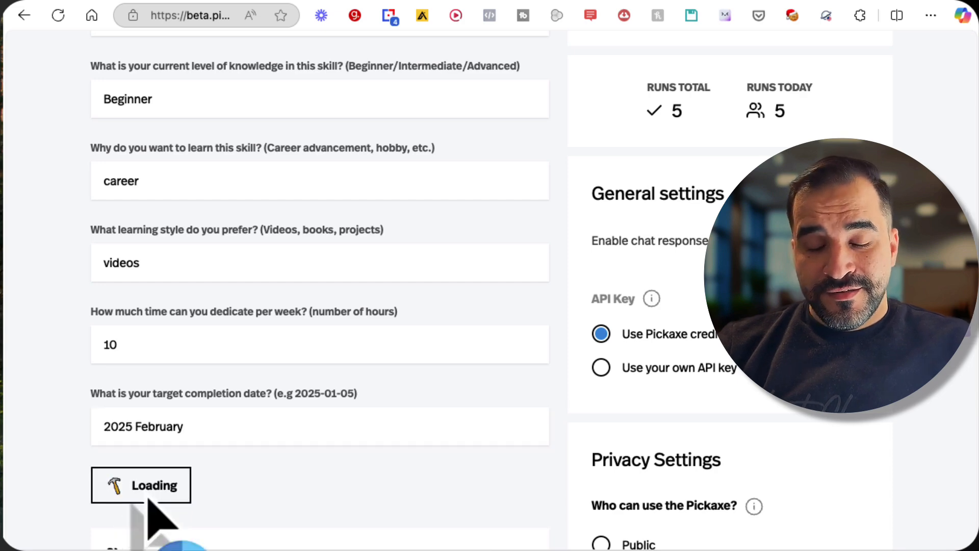
Step: Find the newly generated response below the form and examine its learner summary and Phase 1 of the roadmap
scroll(156, 477, up, 4)
scroll(182, 459, down, 13)
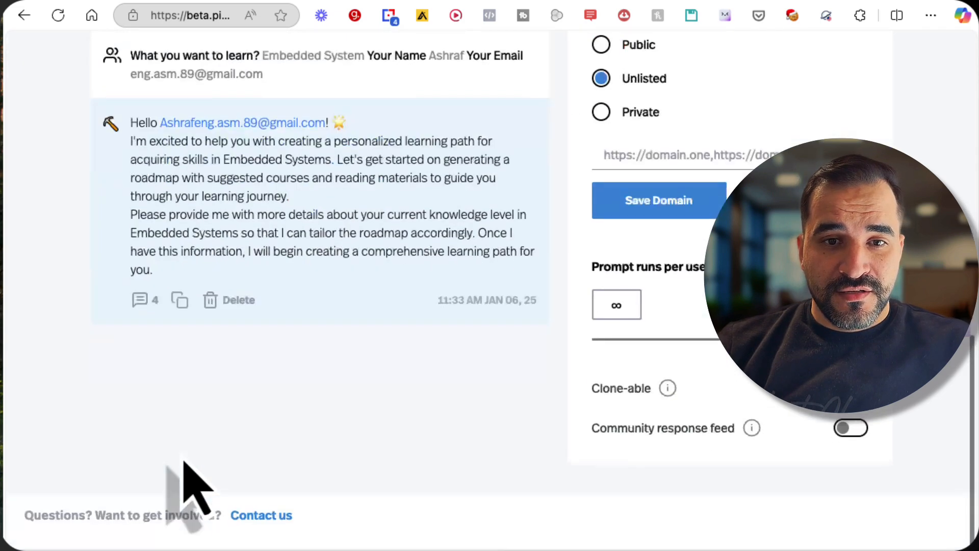
scroll(192, 485, down, 4)
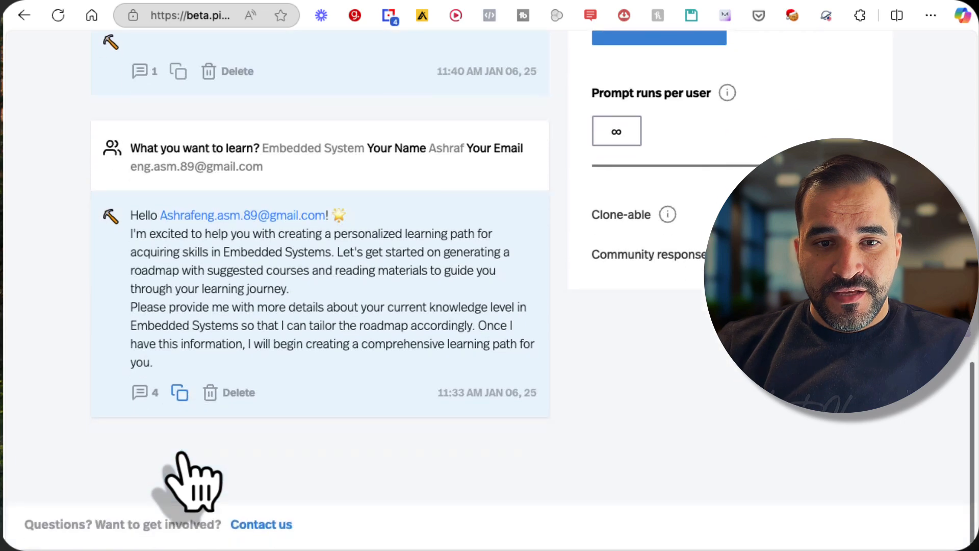
scroll(193, 478, up, 1)
scroll(204, 408, up, 6)
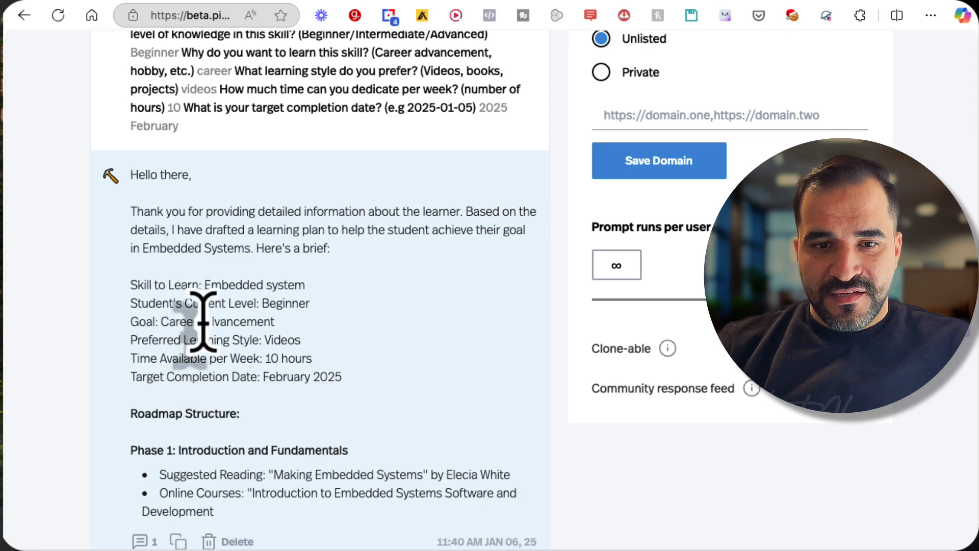
scroll(198, 344, down, 1)
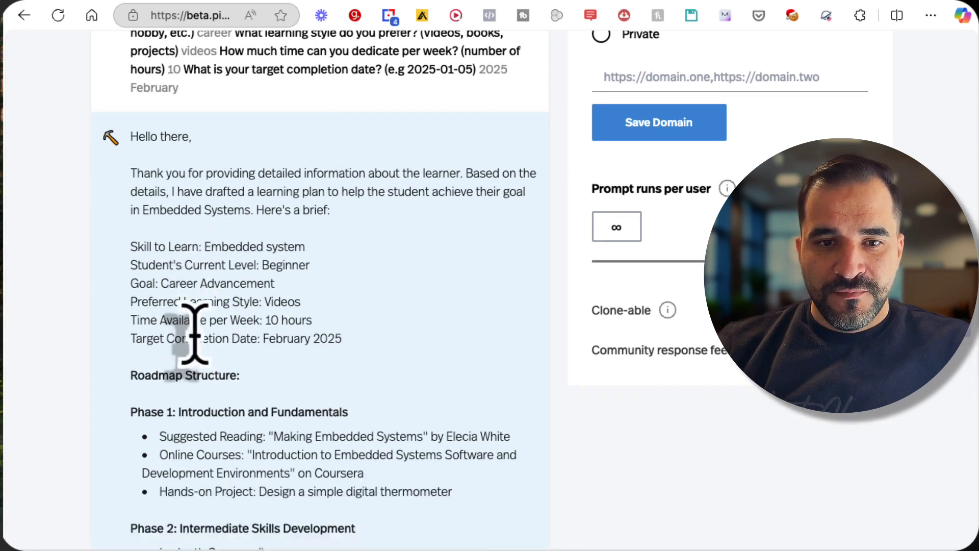
Step: Examine the rest of the generated roadmap, from Phase 1 through Phase 4 to the recommended resources, success tips and closing message
scroll(227, 327, down, 3)
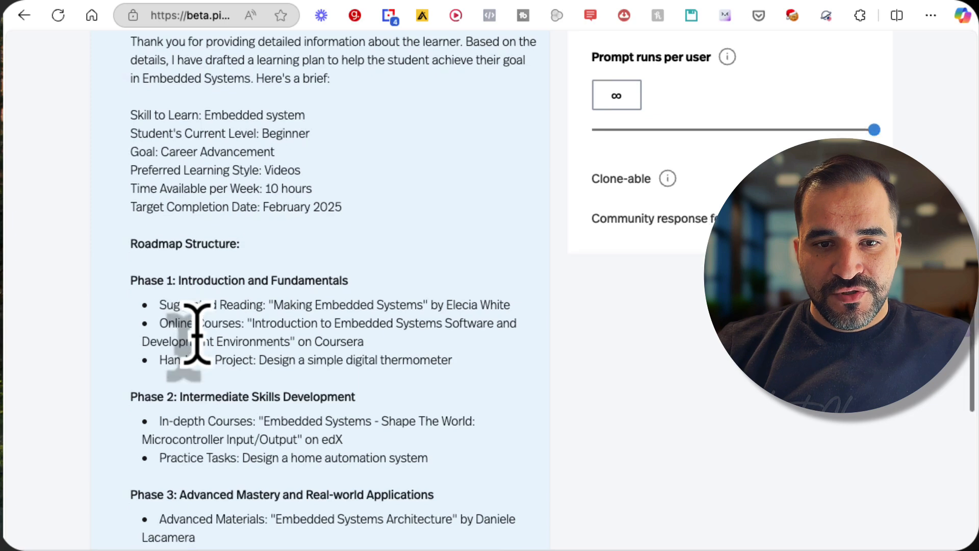
scroll(198, 341, down, 1)
scroll(199, 339, down, 1)
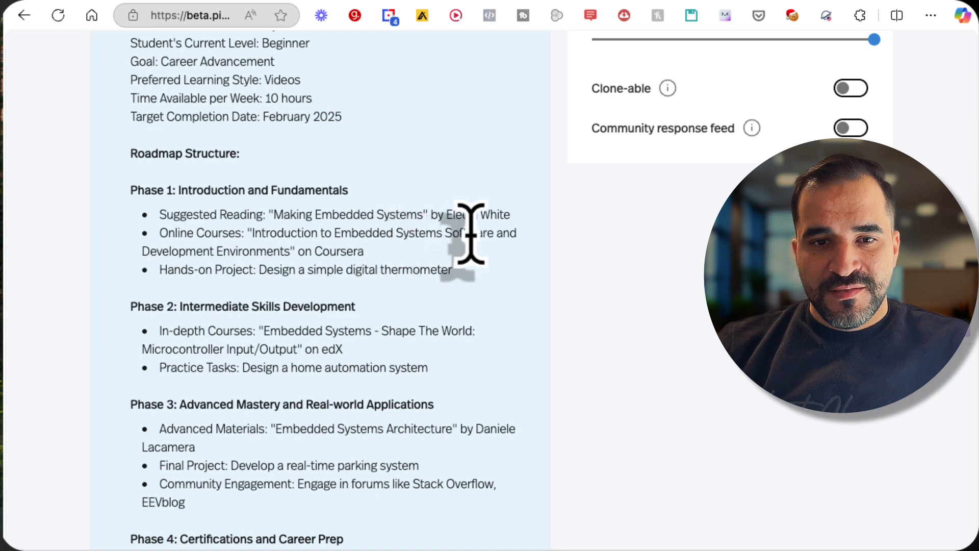
scroll(245, 245, down, 1)
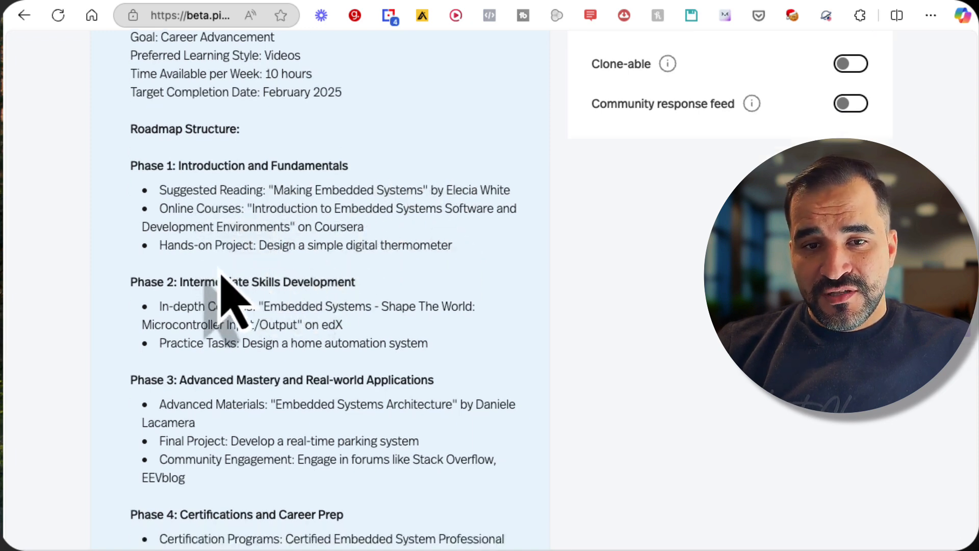
scroll(220, 277, down, 2)
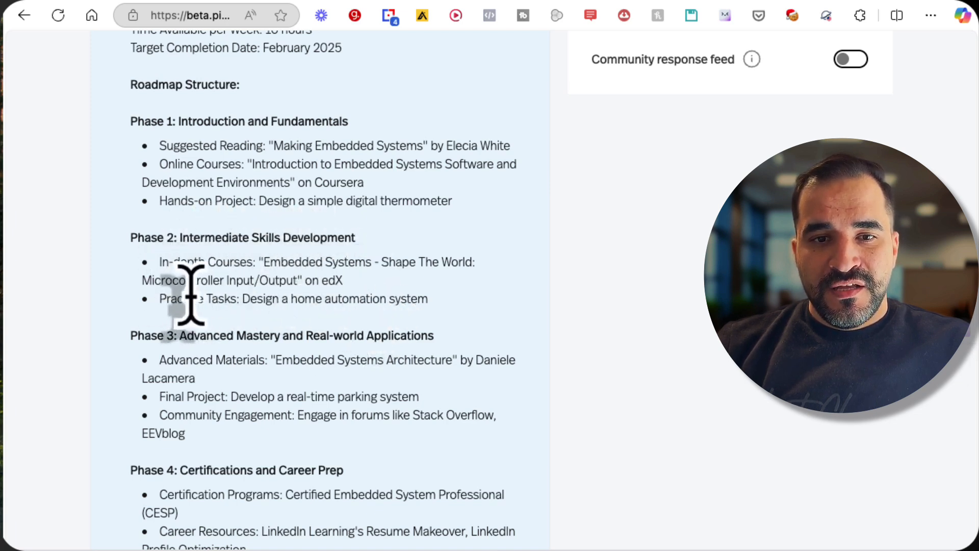
scroll(267, 295, down, 3)
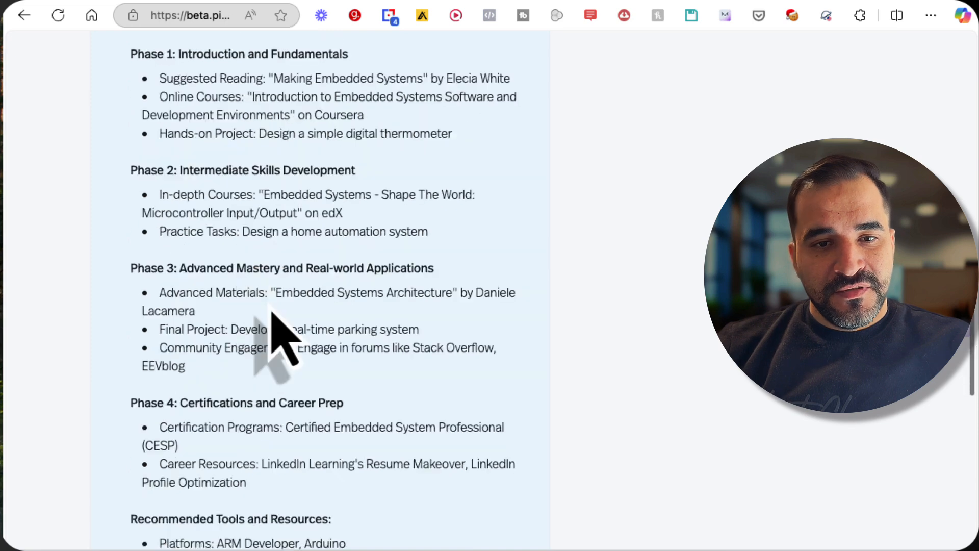
scroll(272, 313, down, 5)
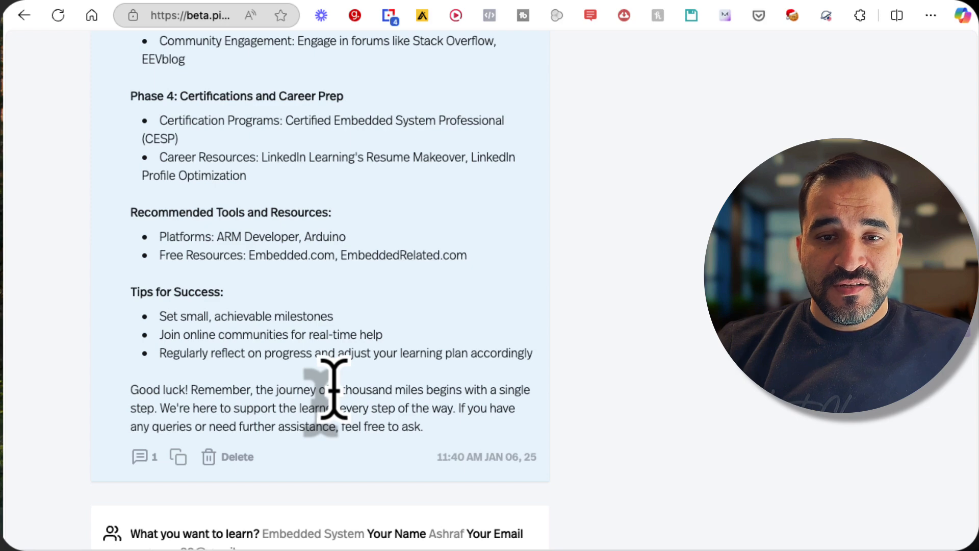
scroll(333, 390, down, 2)
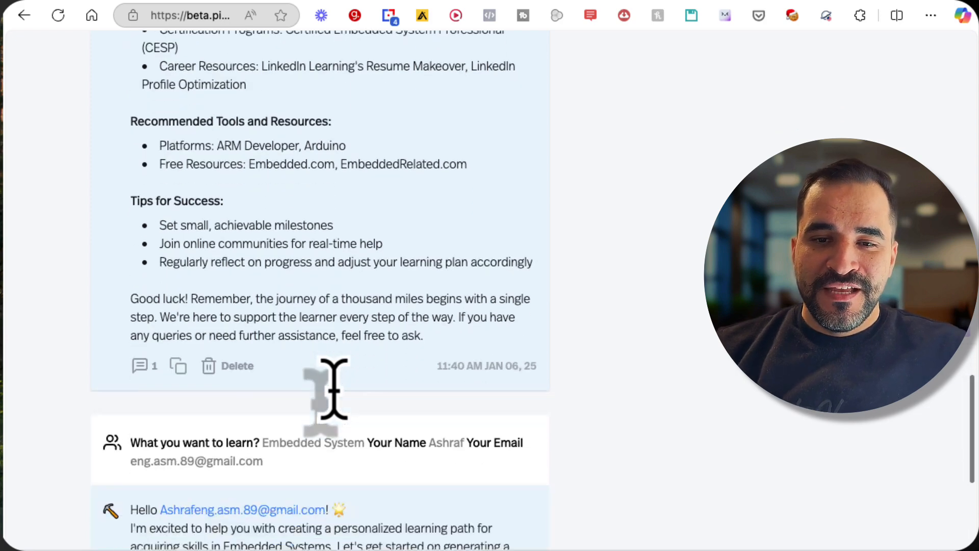
Step: Open the Learning Roadmap Generator's share link in a new InPrivate browser window
scroll(337, 398, up, 10)
scroll(338, 403, up, 5)
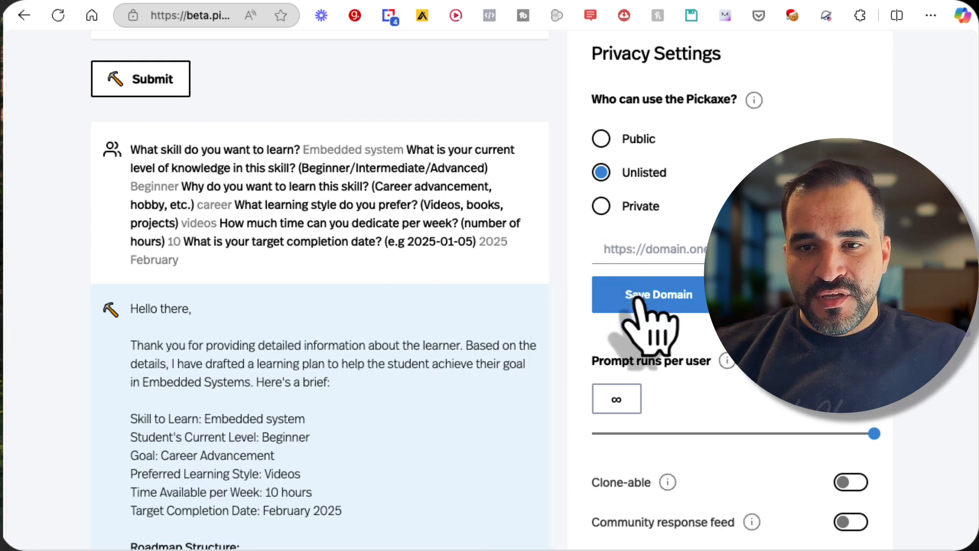
scroll(594, 321, up, 10)
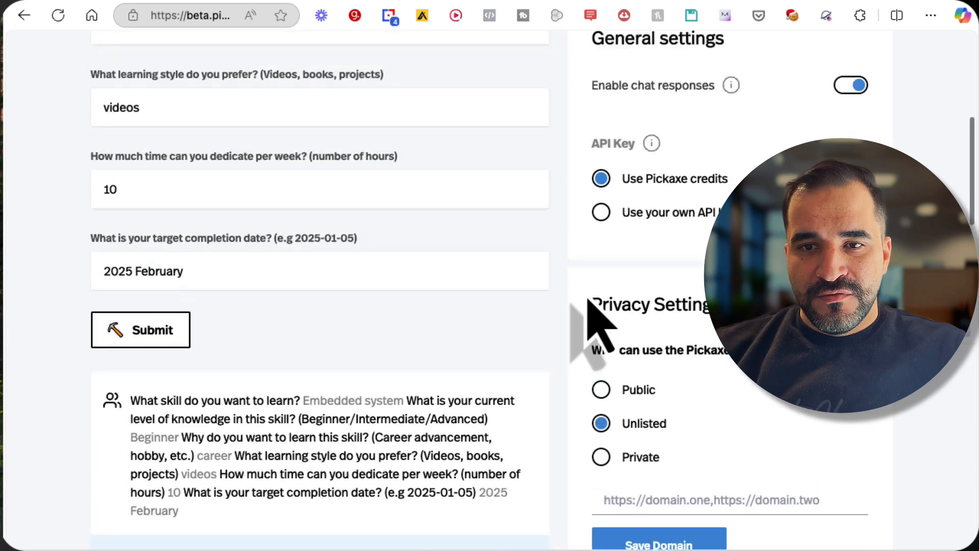
scroll(589, 303, up, 1)
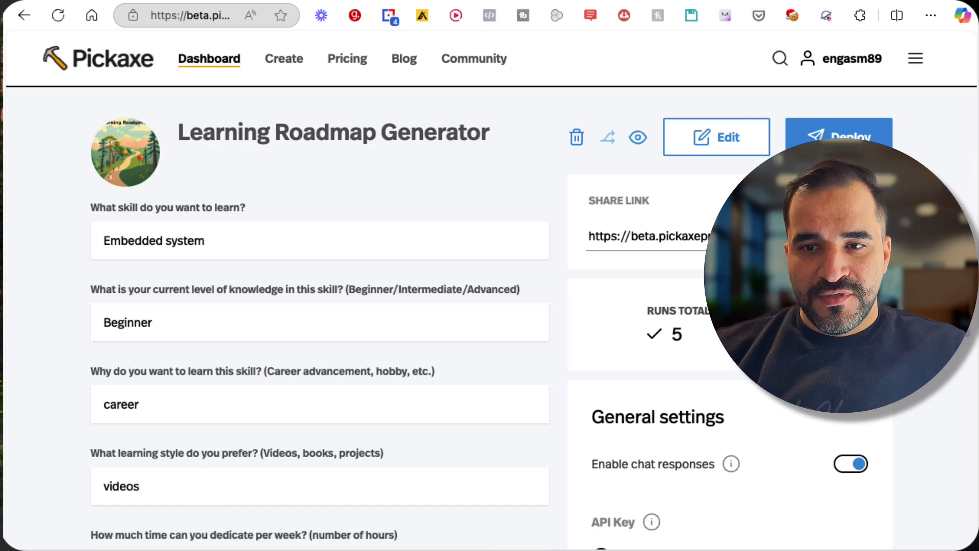
click(931, 15)
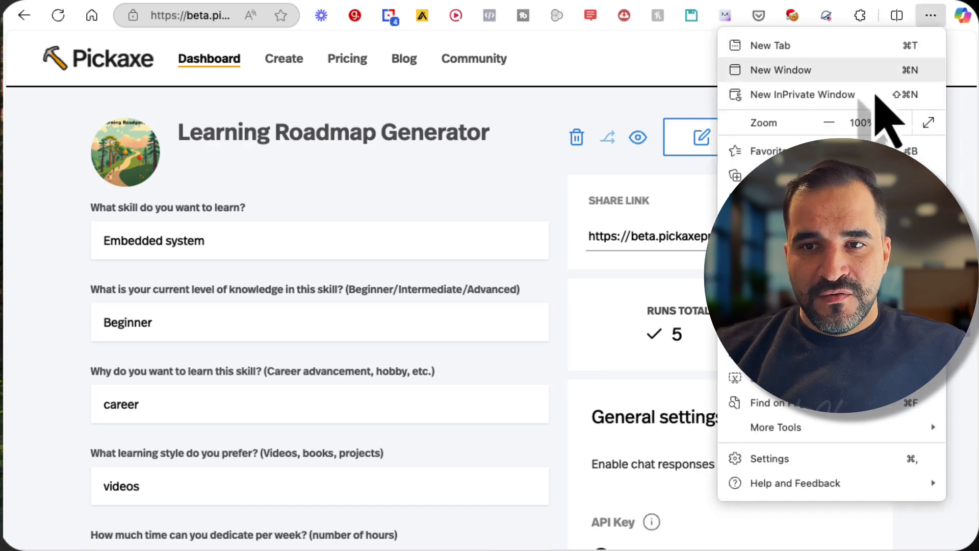
click(875, 97)
key(super+v)
key(Return)
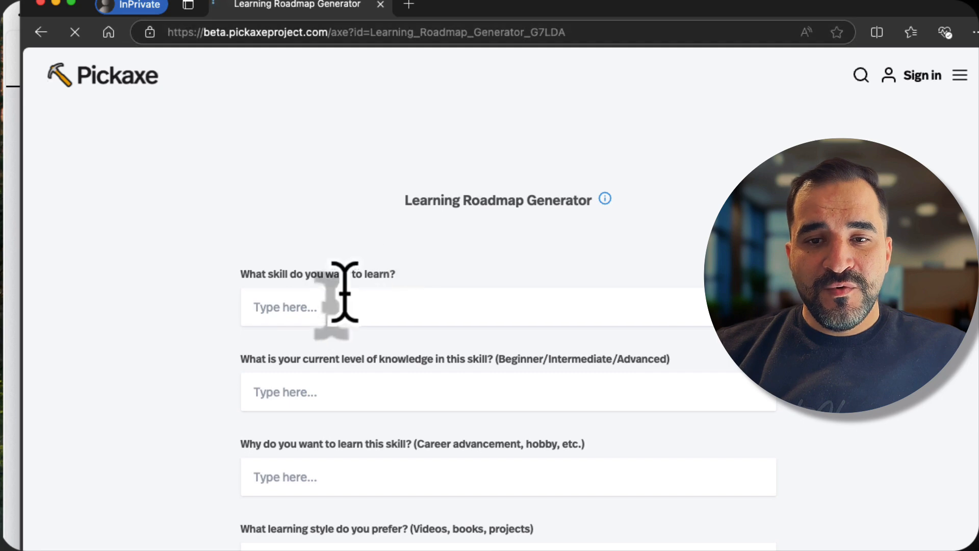
Step: Review the public form's questions and its history, and close the private page
scroll(338, 301, down, 8)
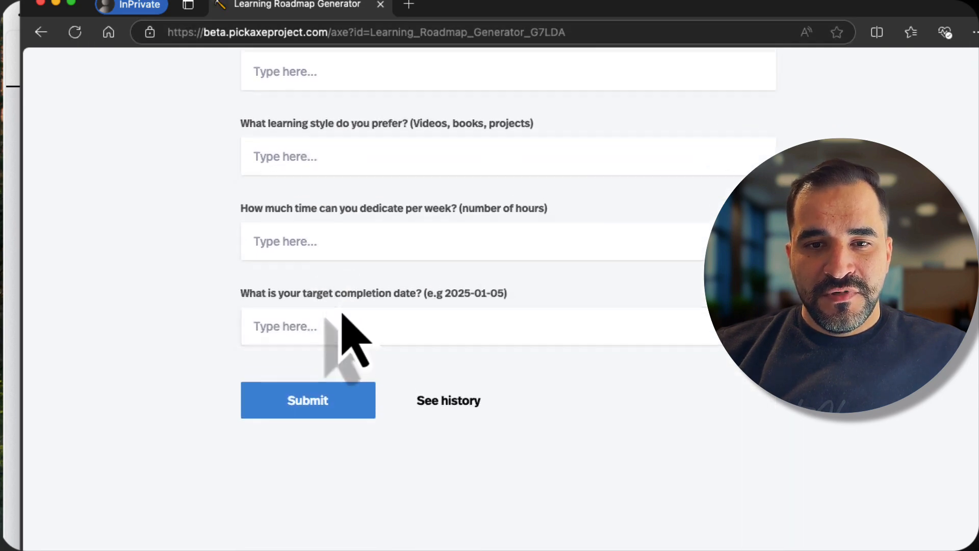
scroll(339, 339, up, 8)
scroll(341, 311, up, 1)
scroll(338, 300, down, 8)
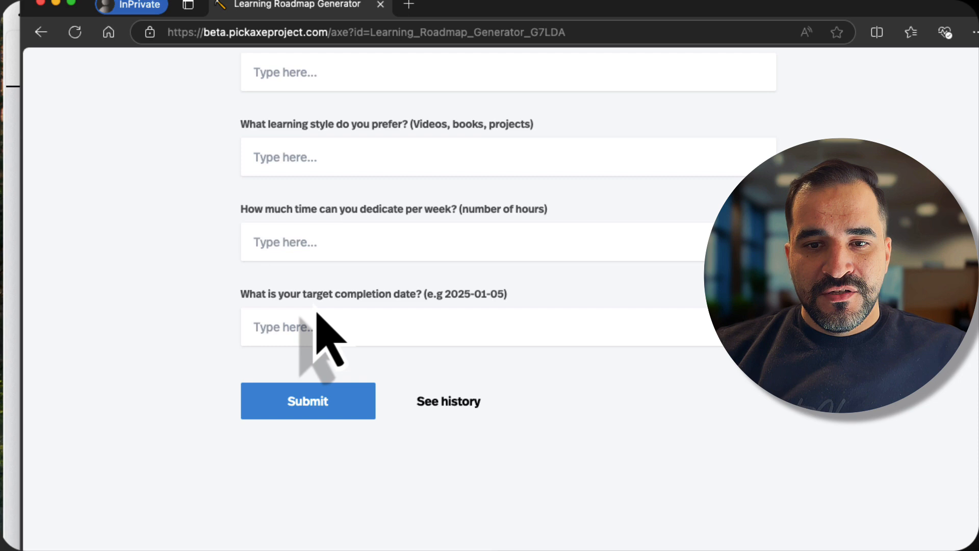
click(449, 405)
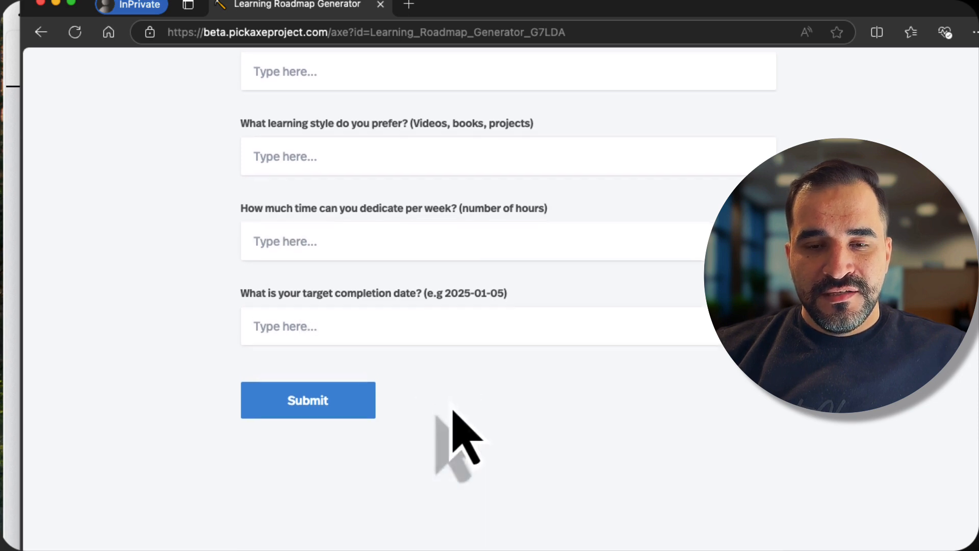
scroll(344, 413, up, 2)
scroll(339, 401, up, 6)
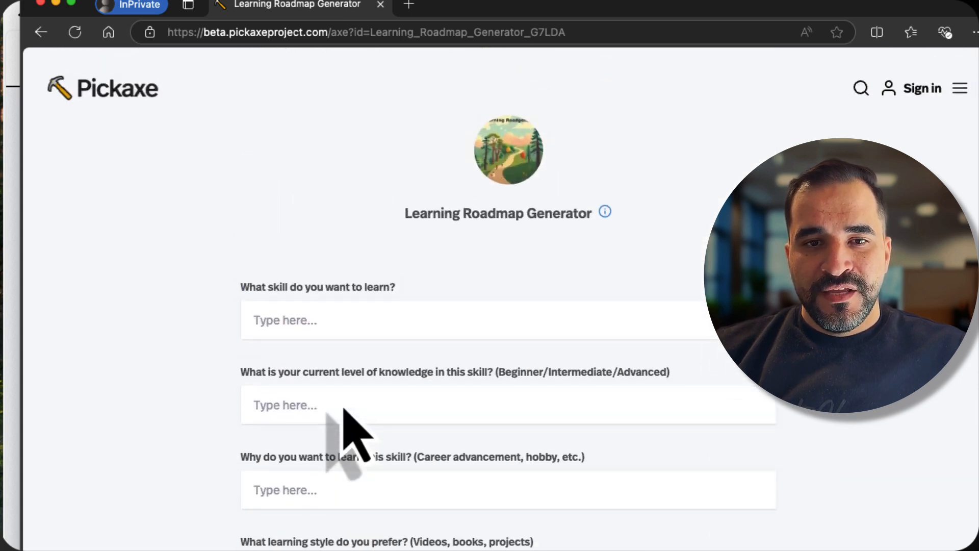
click(381, 4)
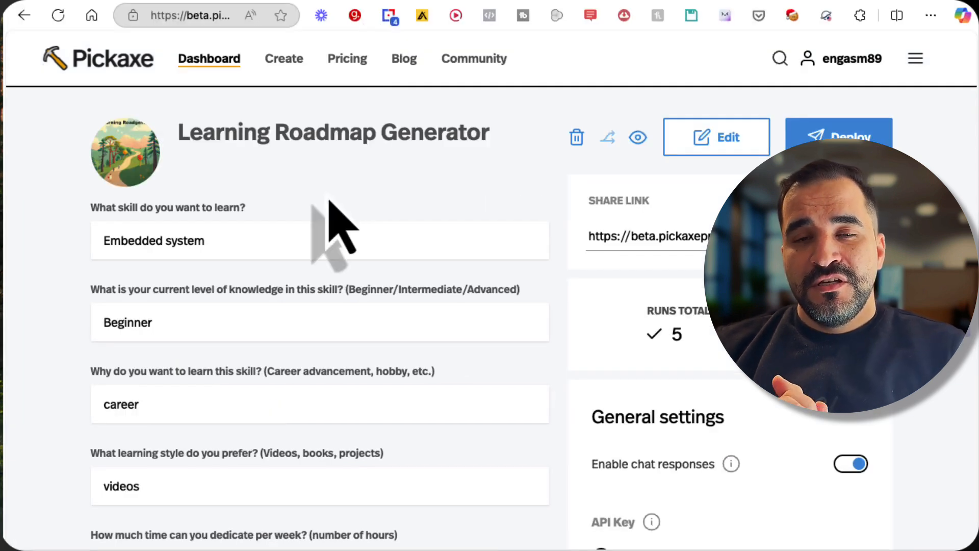